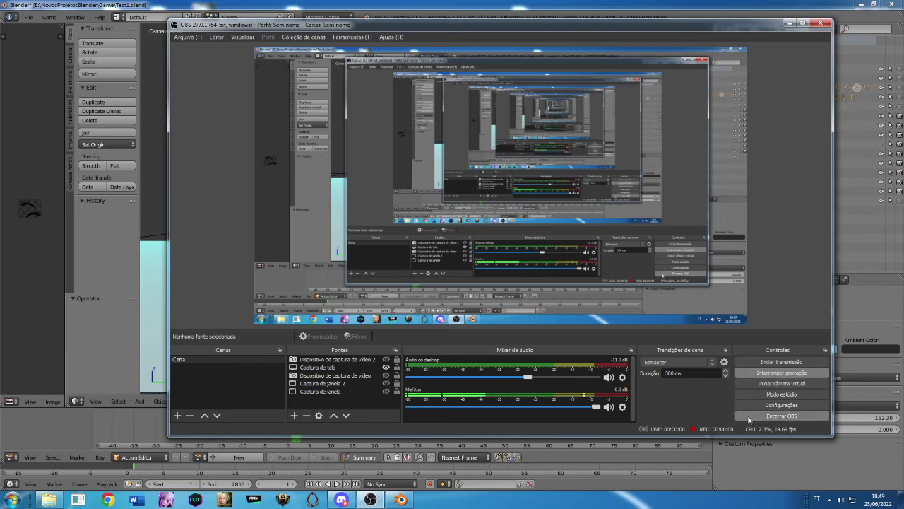
- Bring the Blender window with Test1.blend back in front of OBS Studio
click(399, 500)
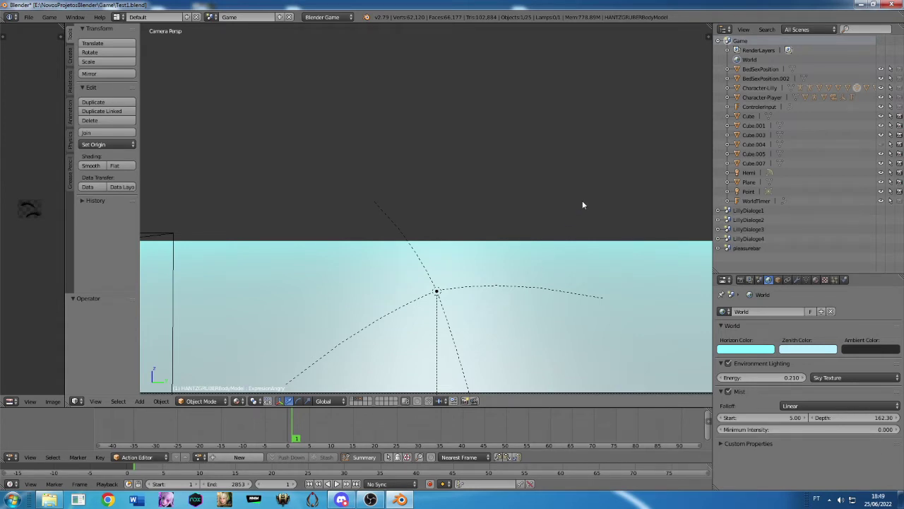
key(p)
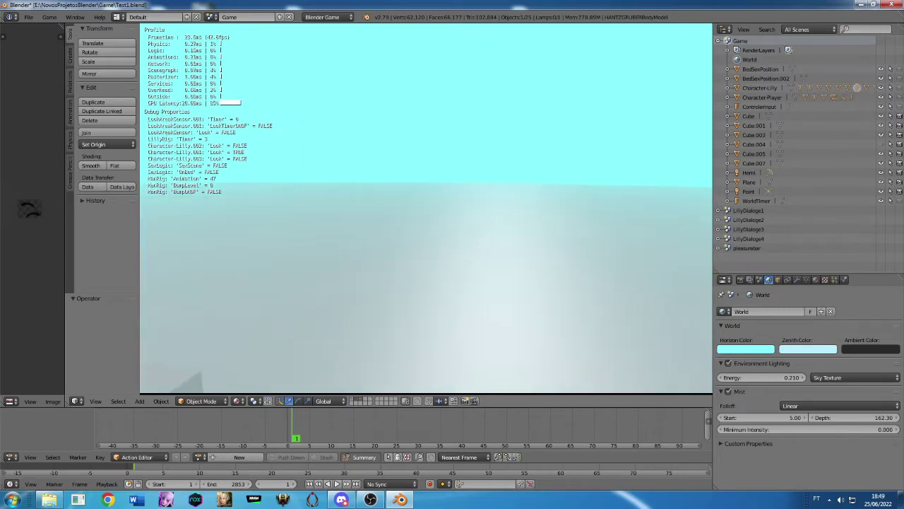
key(Escape)
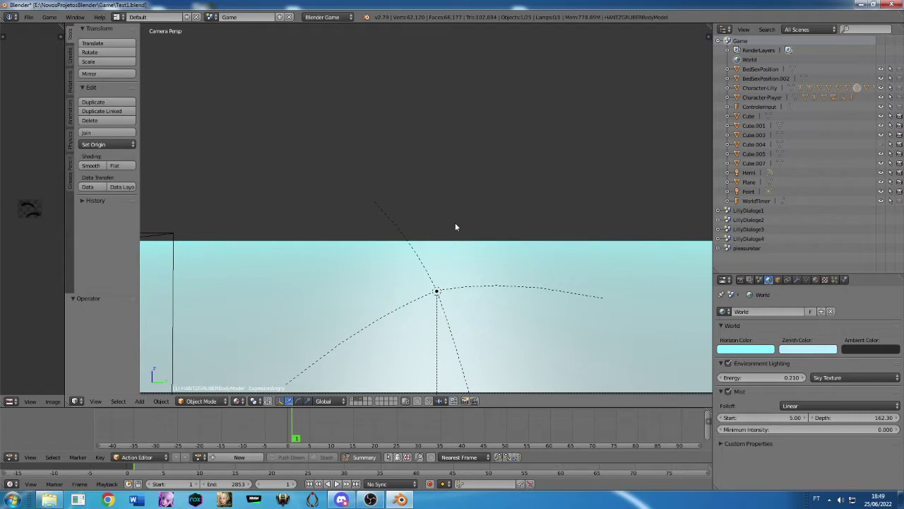
key(p)
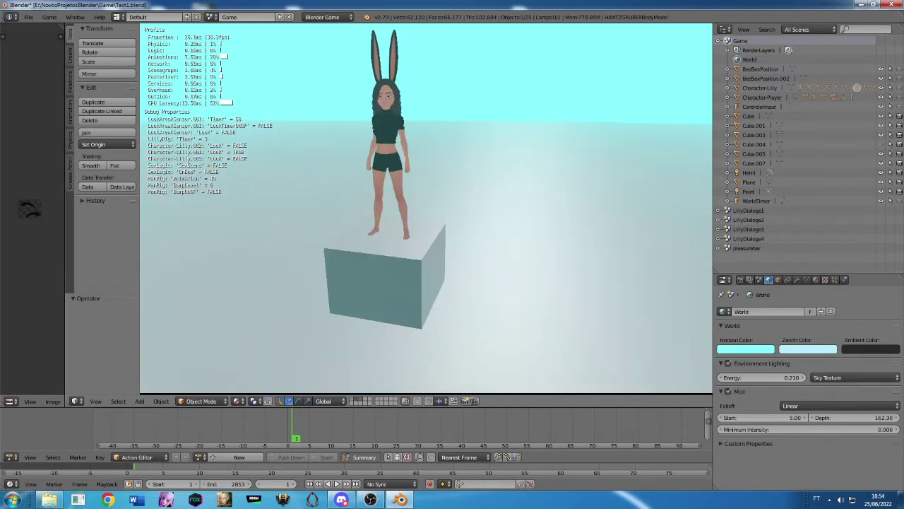
key(Escape)
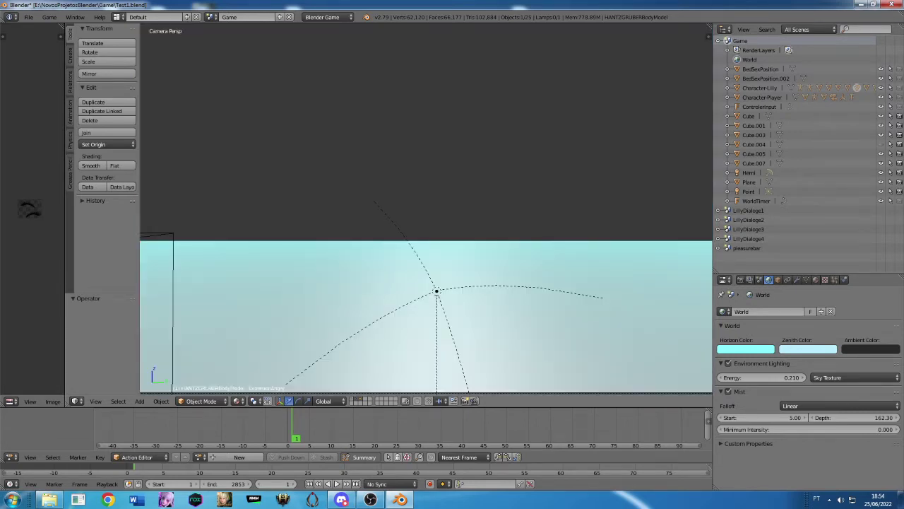
- Start the game again and play until Lilly's "Então?" dialogue appears
key(p)
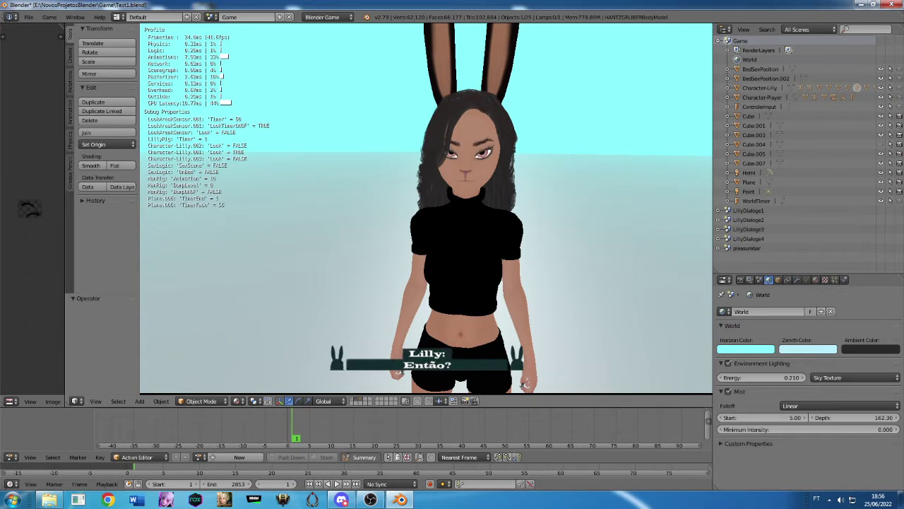
- Quit the running game to return to the editor's camera view
key(Escape)
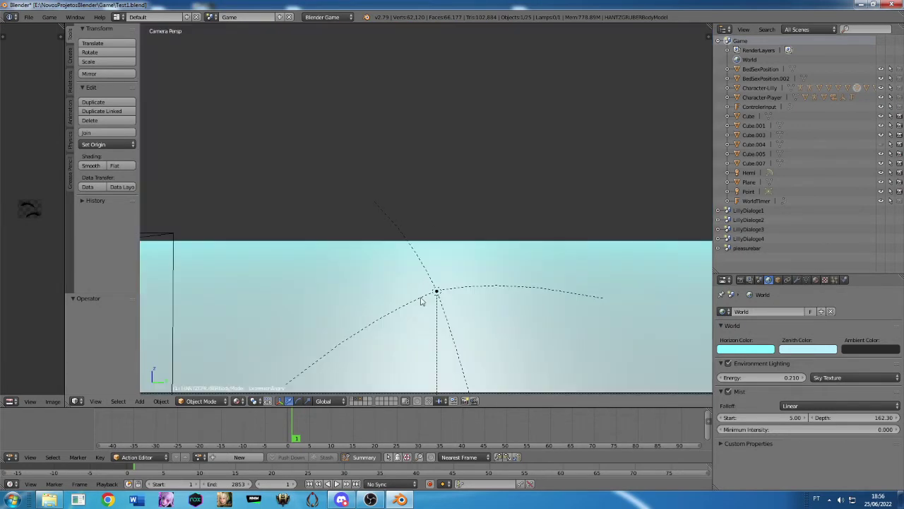
scroll(420, 301, down, 3)
middle_drag(576, 194, 449, 212)
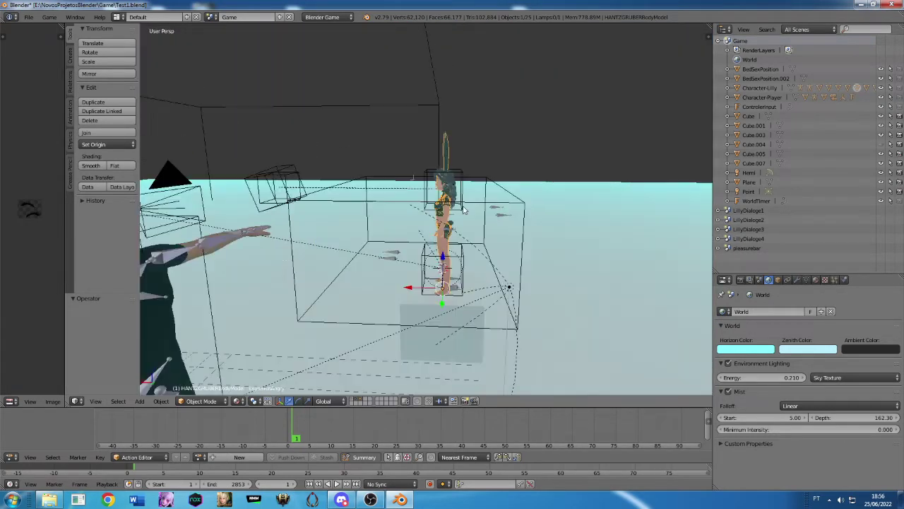
scroll(290, 226, down, 5)
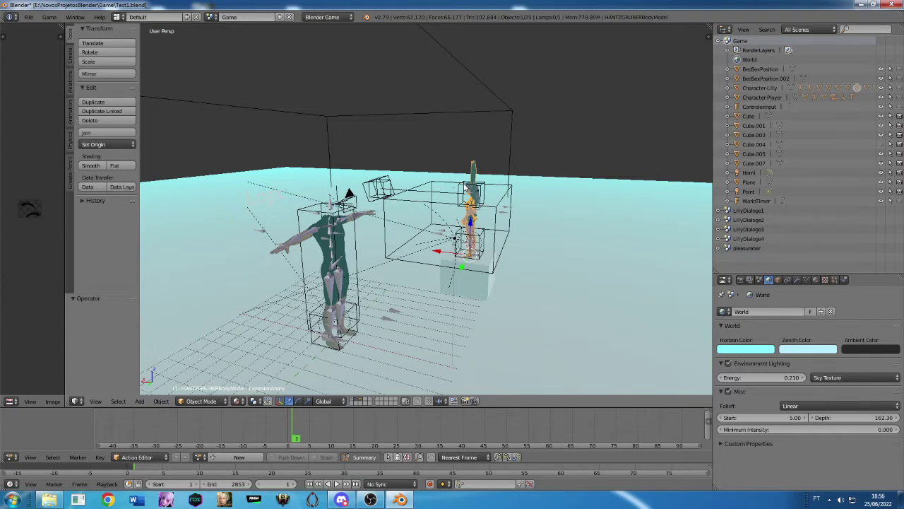
key(KP_0)
scroll(463, 187, up, 2)
scroll(464, 188, up, 1)
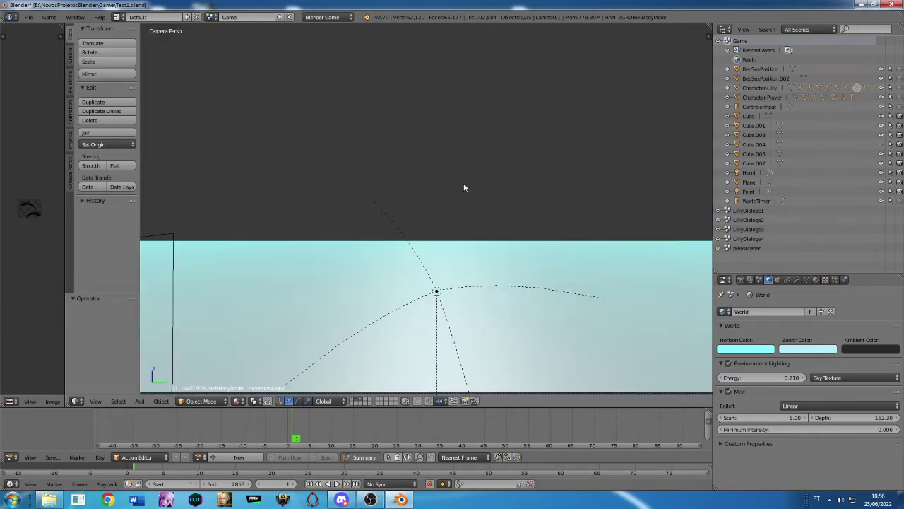
- Play the Game scene to test the character and Lilly's "Olá!" dialogue
key(p)
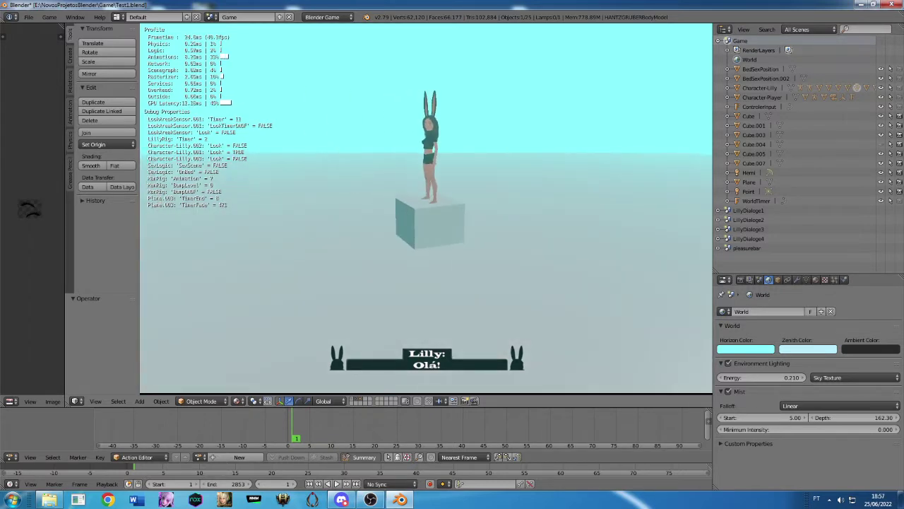
- Stop the game and bring up the scene list from the Info header
key(Escape)
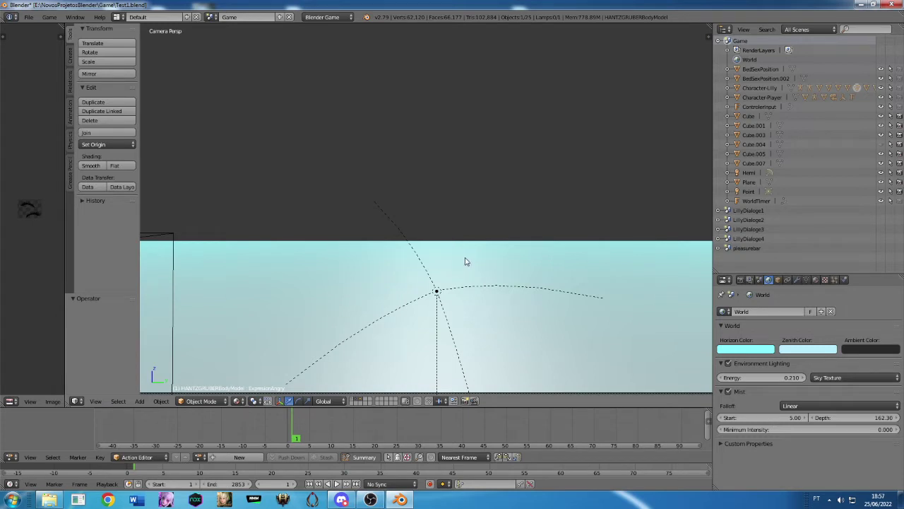
click(211, 16)
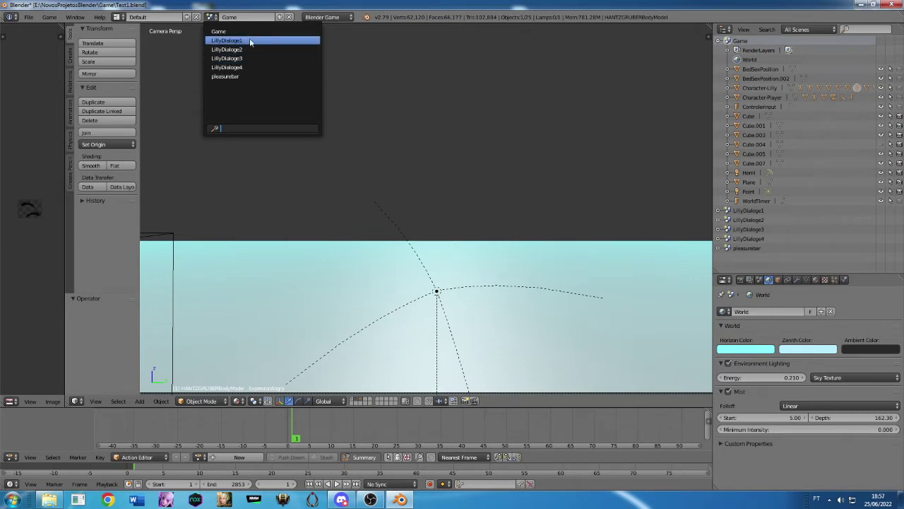
- Switch to the LillyDialoge1 scene, enlarge the bottom Dope Sheet and open its editor-type list
click(249, 40)
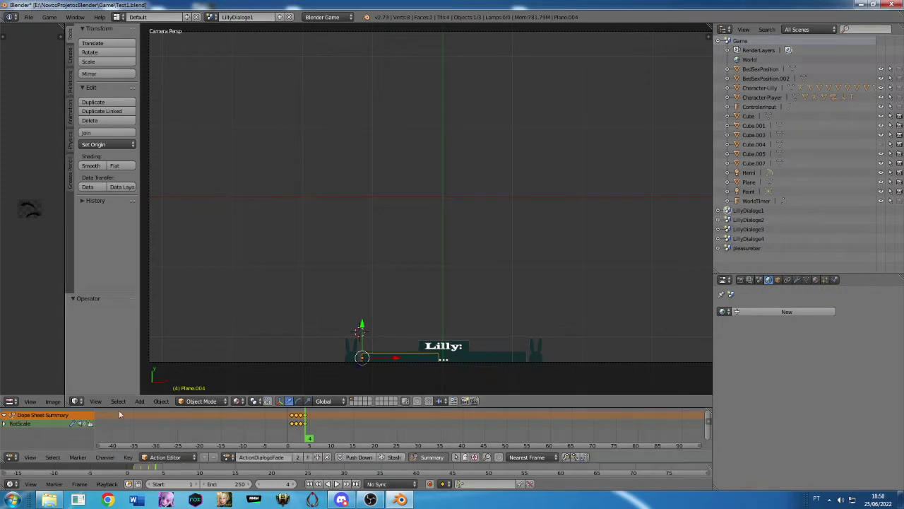
mouse_move(172, 409)
mouse_down()
mouse_move(175, 353)
mouse_move(185, 364)
mouse_up()
click(10, 458)
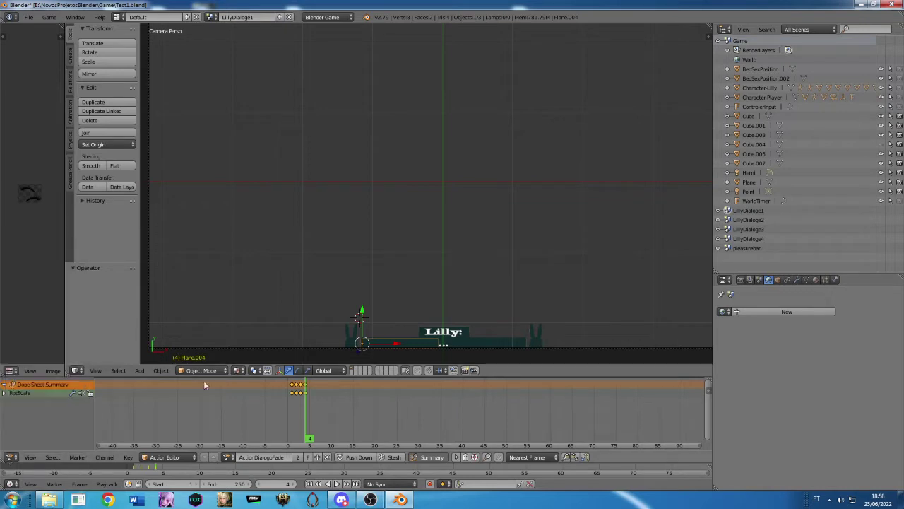
click(10, 458)
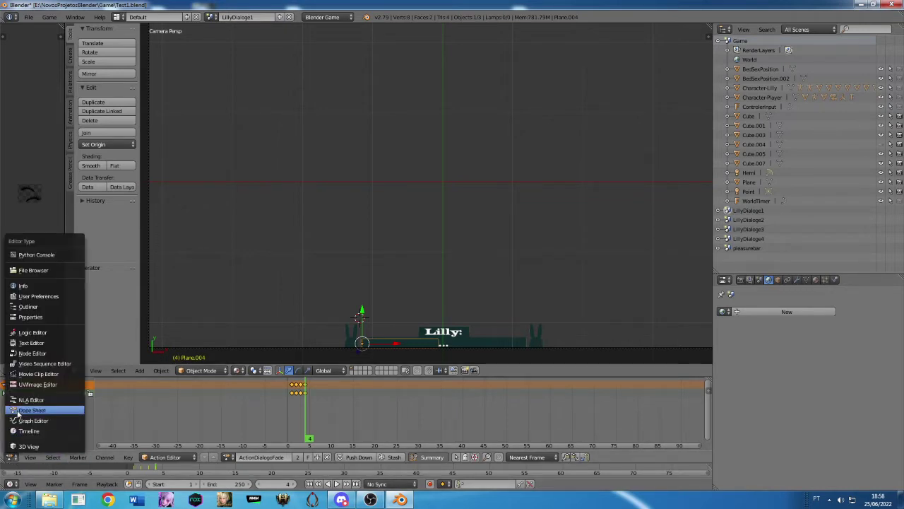
- Make the bottom area a Logic Editor, enlarge it and widen the game properties panel
click(32, 332)
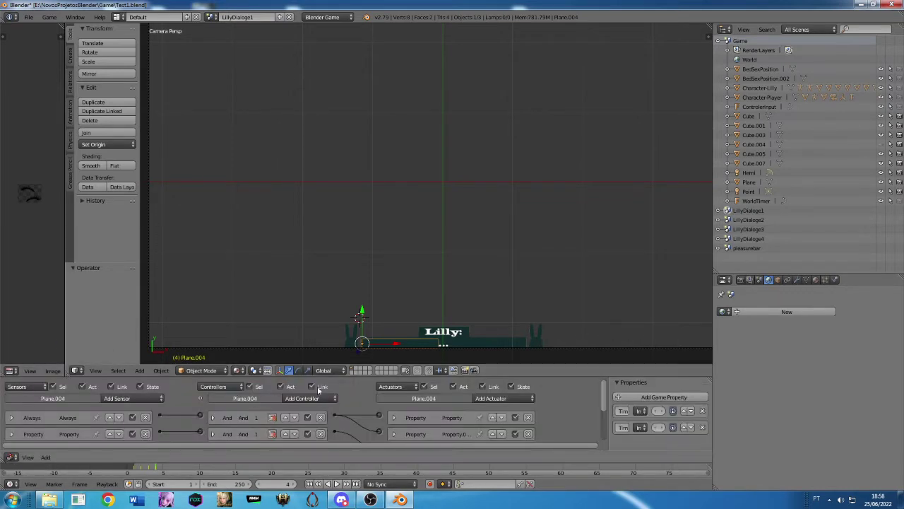
drag(322, 378, 361, 253)
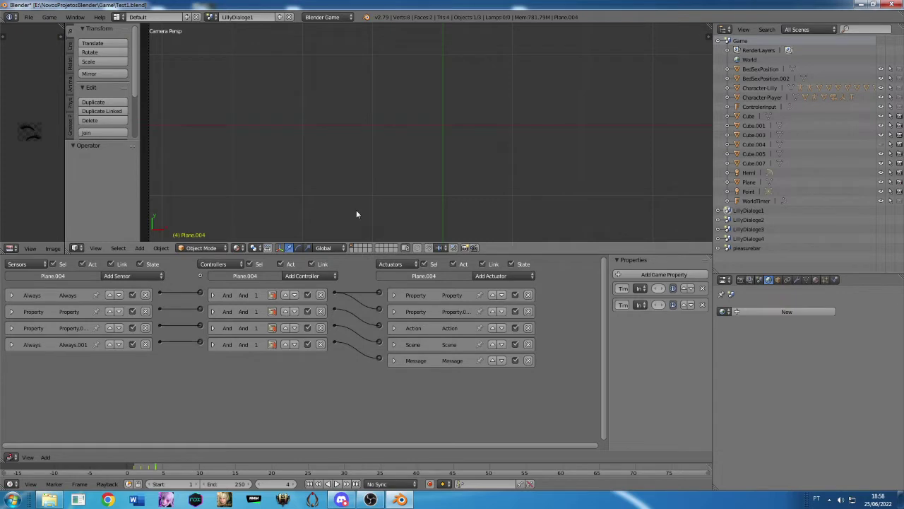
scroll(356, 210, down, 4)
scroll(356, 209, up, 1)
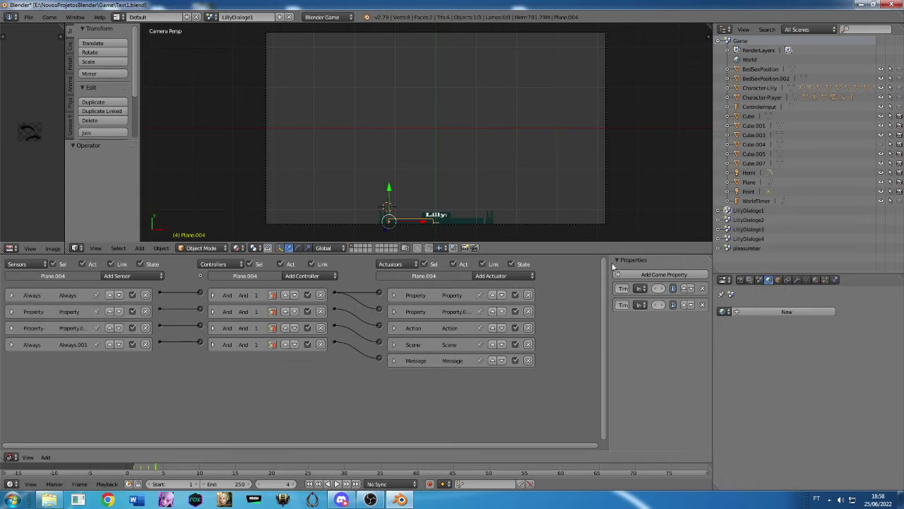
drag(607, 260, 548, 260)
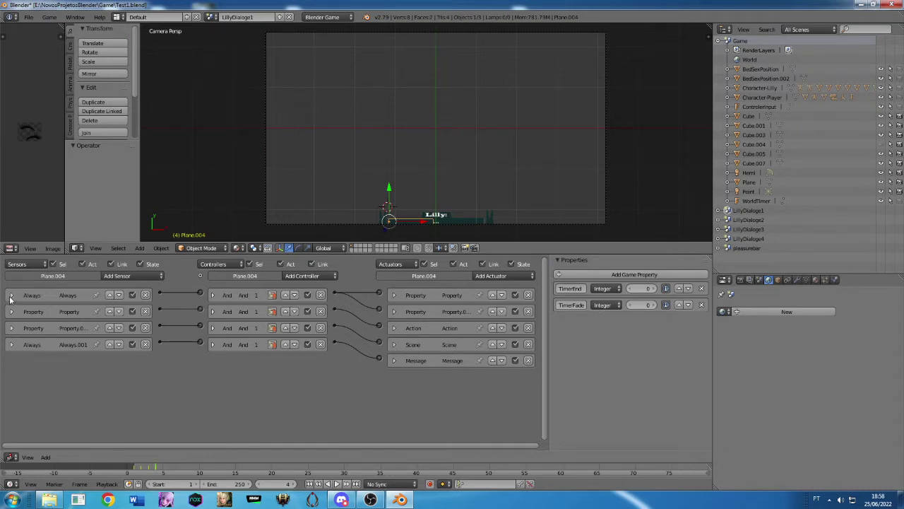
- Inspect the Always sensor and the TimerFade and TimerEnd property sensors
click(11, 295)
click(11, 295)
click(11, 311)
click(11, 312)
click(11, 328)
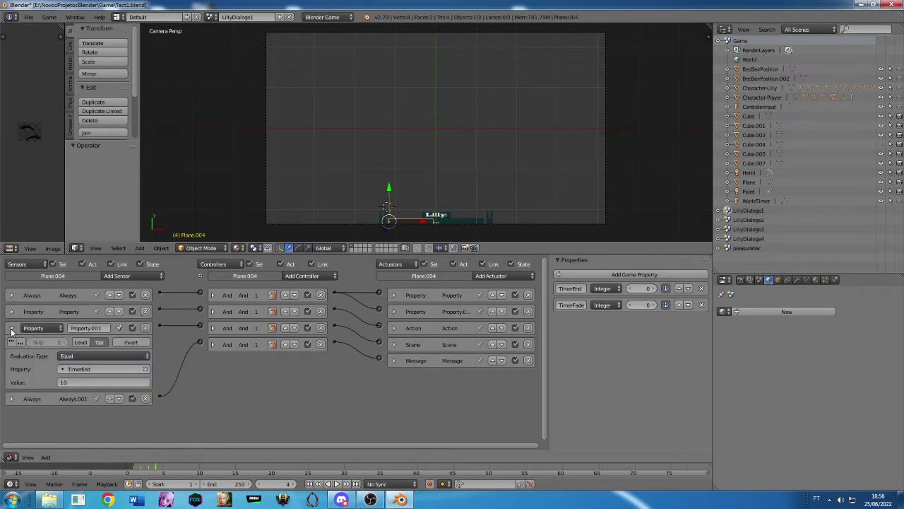
click(11, 327)
- Inspect the Scene and Message actuators, then shrink the Logic Editor again
click(395, 344)
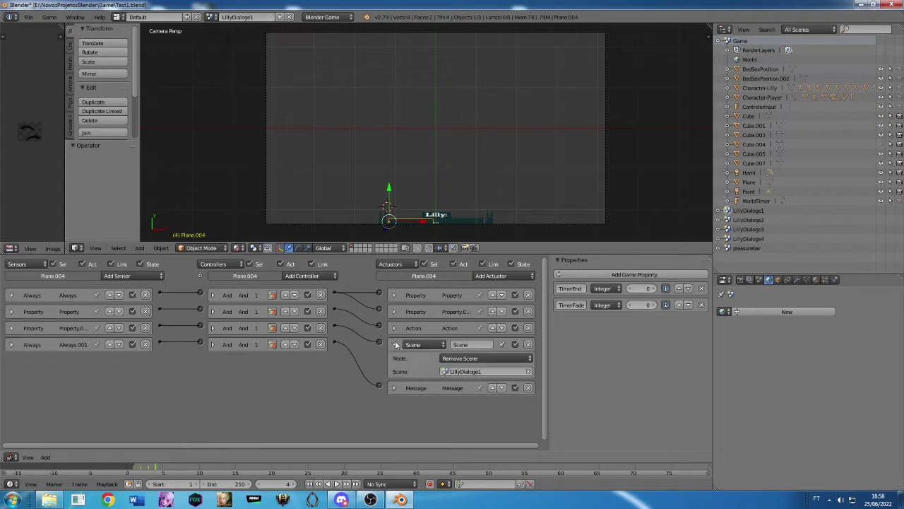
click(394, 344)
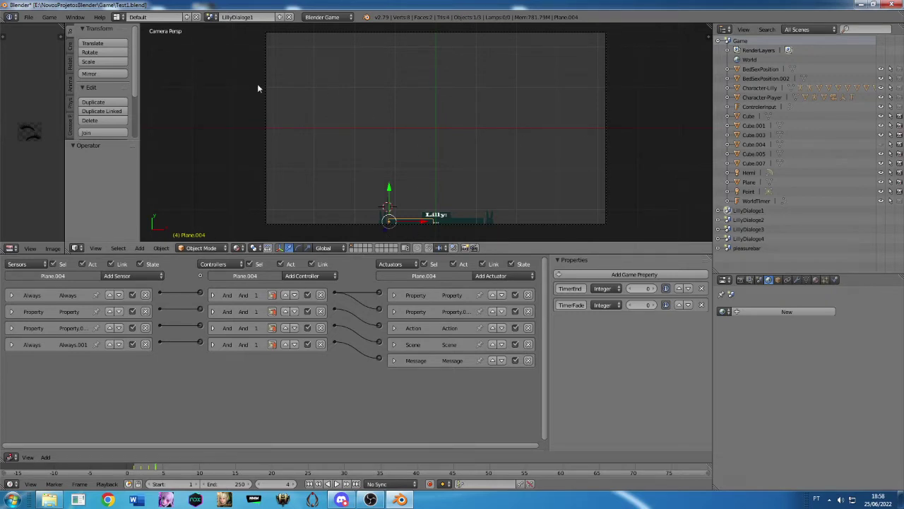
click(395, 361)
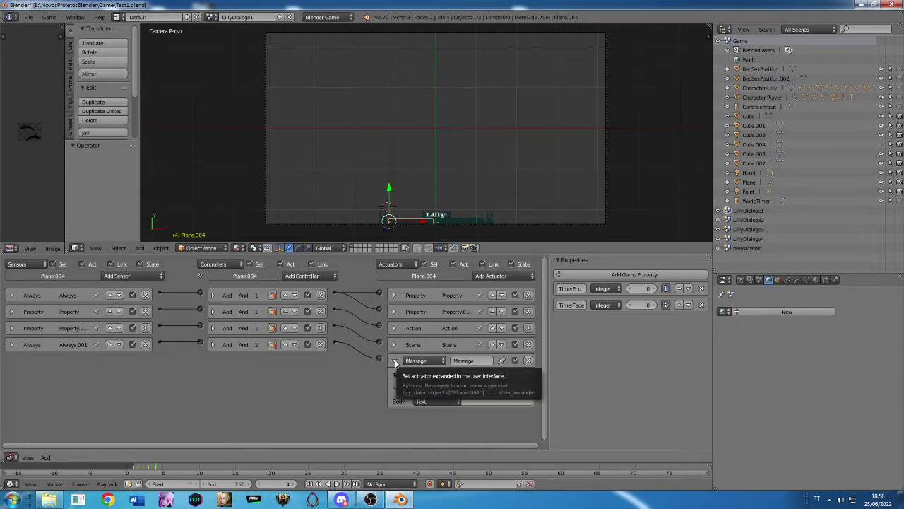
click(395, 361)
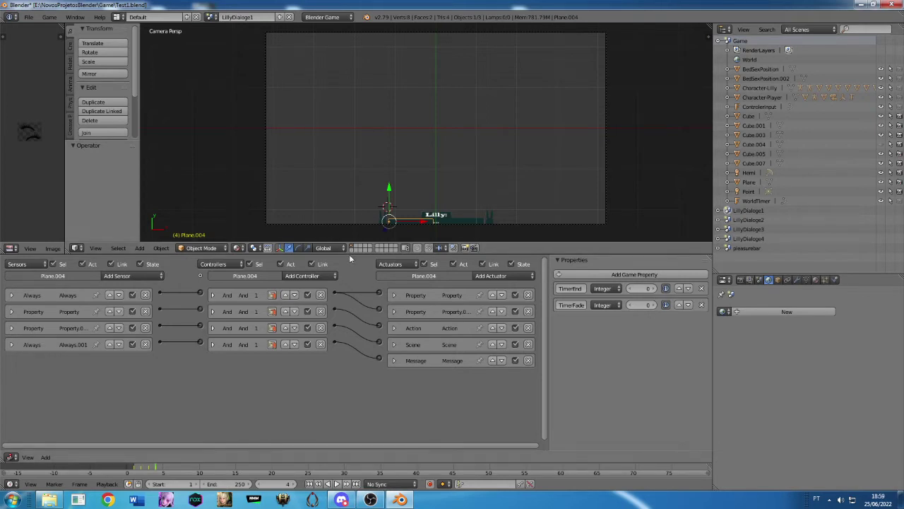
drag(348, 252, 372, 368)
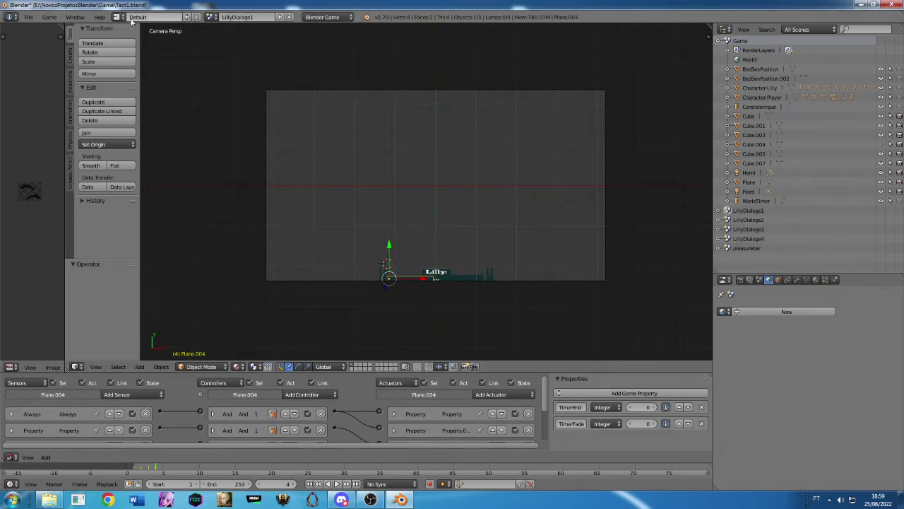
- Switch back to the Game scene, zoom the camera view and start the game
click(118, 17)
click(211, 17)
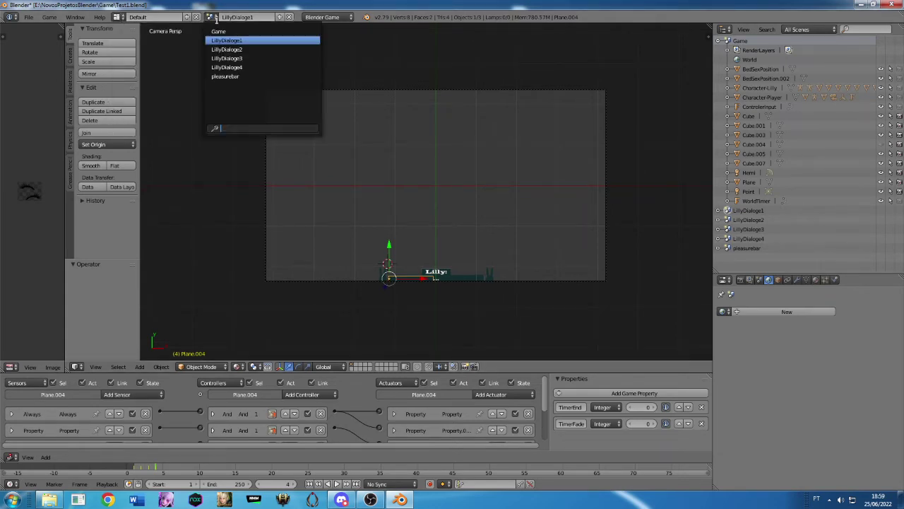
click(220, 30)
scroll(308, 167, up, 3)
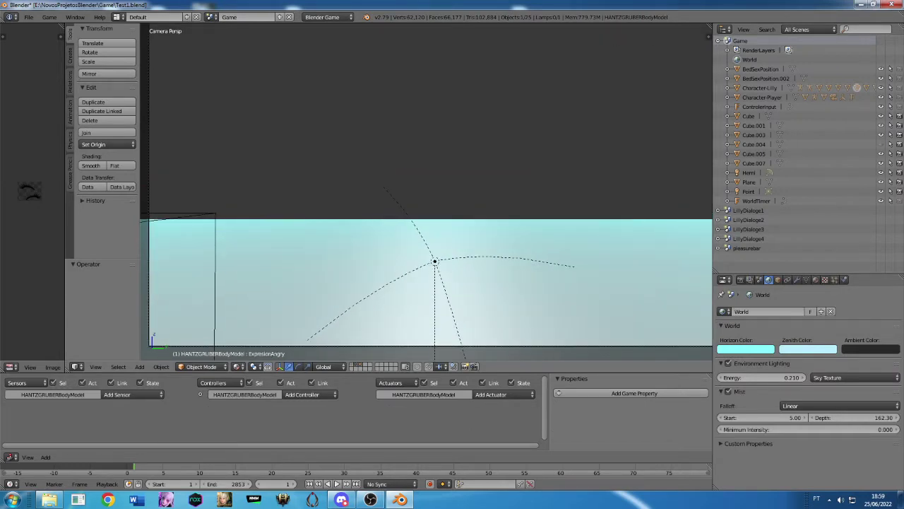
key(p)
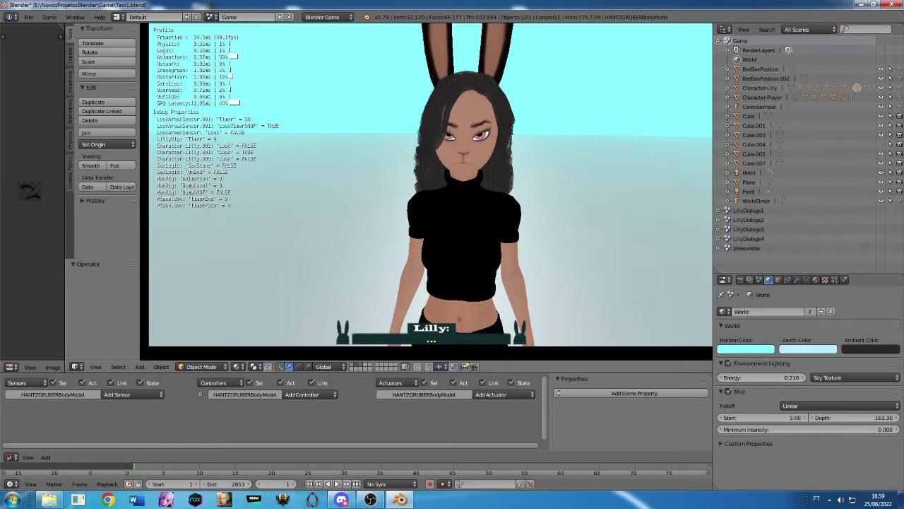
- Stop the game, leave camera view, select LillyRig and enlarge the Logic Editor
key(Escape)
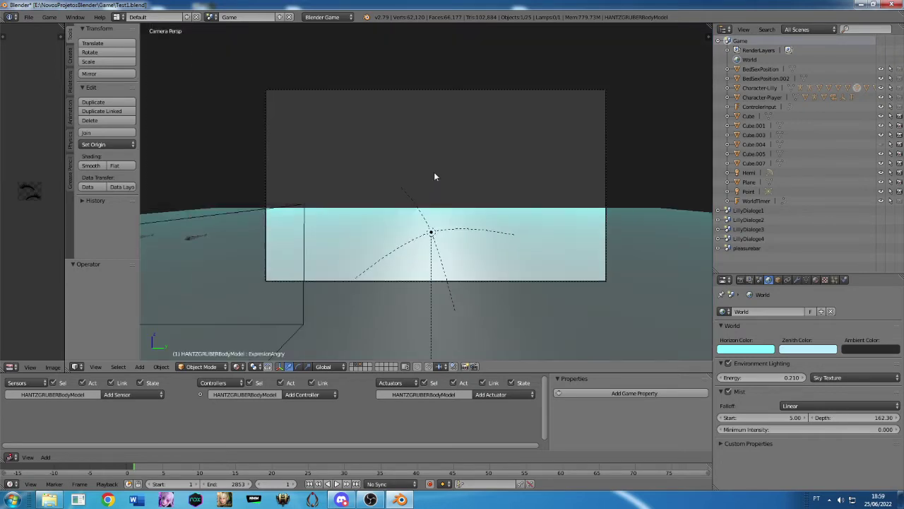
key(KP_0)
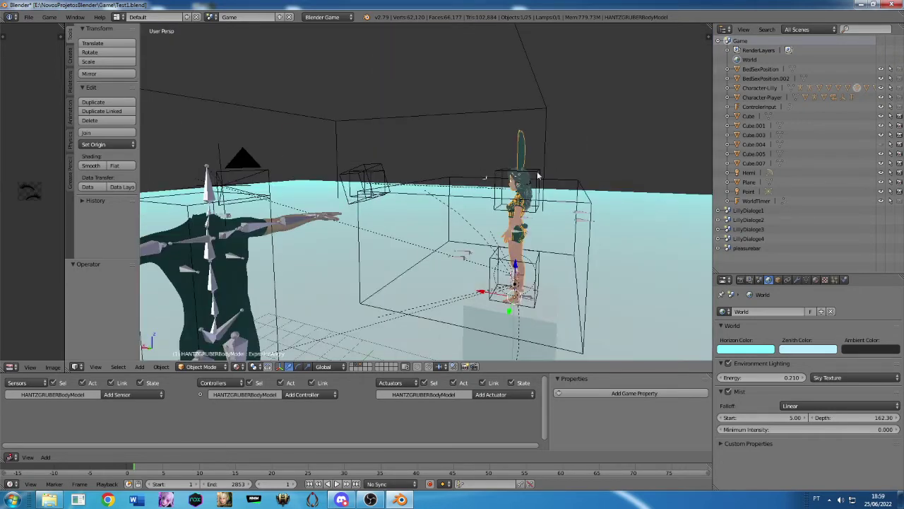
right_click(578, 219)
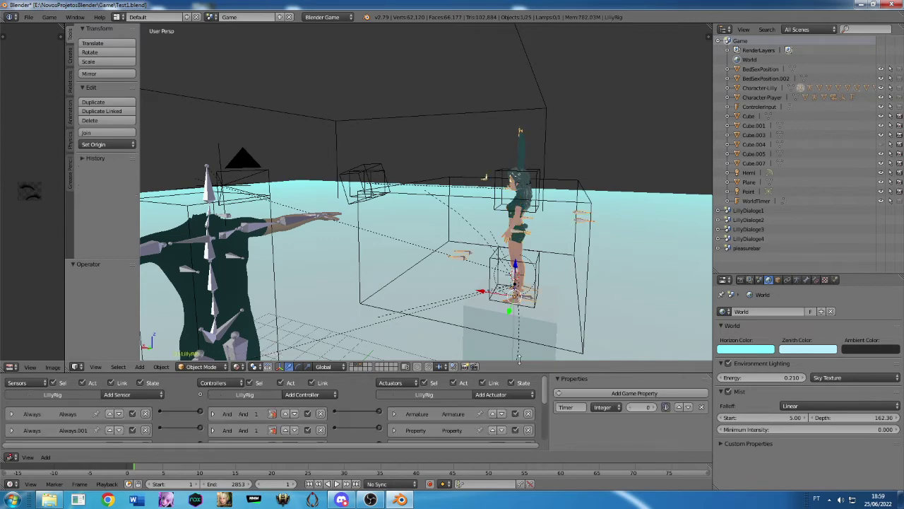
drag(356, 362, 357, 151)
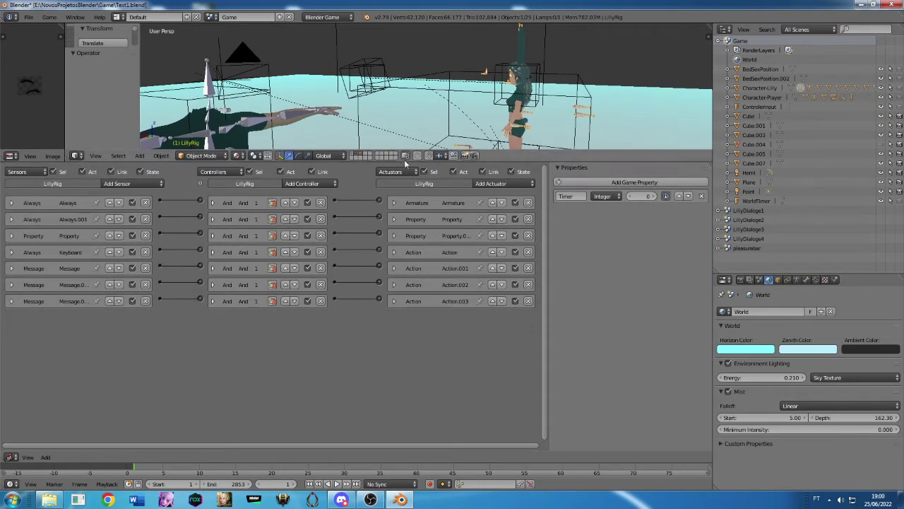
- Inspect LillyRig's Action.003 actuator and Message.002 sensor, then shrink the Logic Editor
click(393, 301)
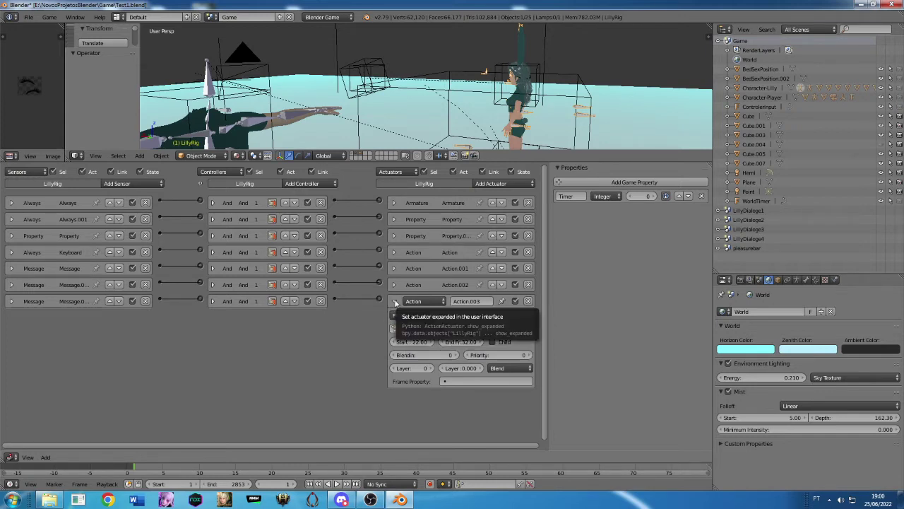
click(11, 300)
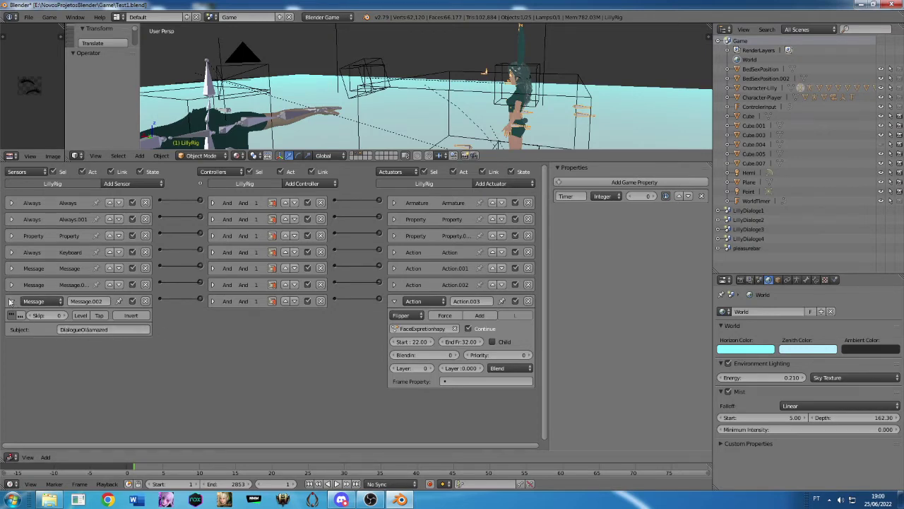
click(11, 301)
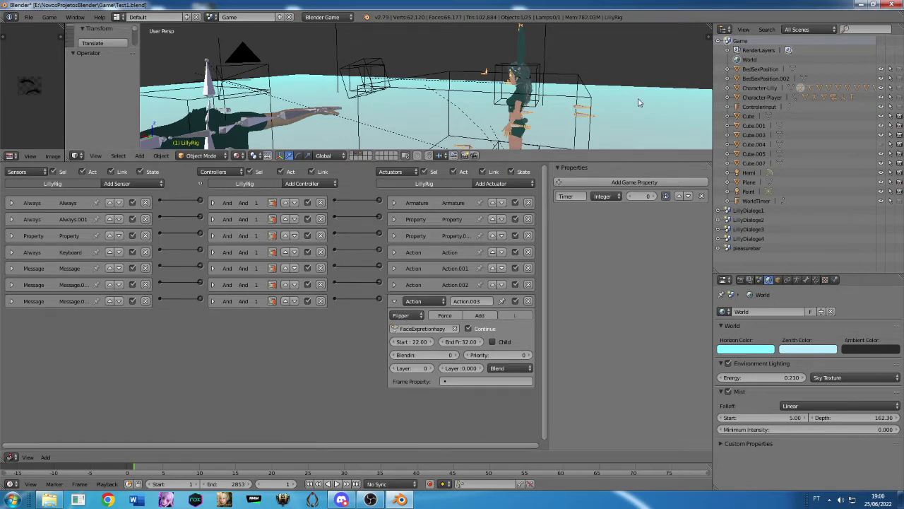
click(393, 301)
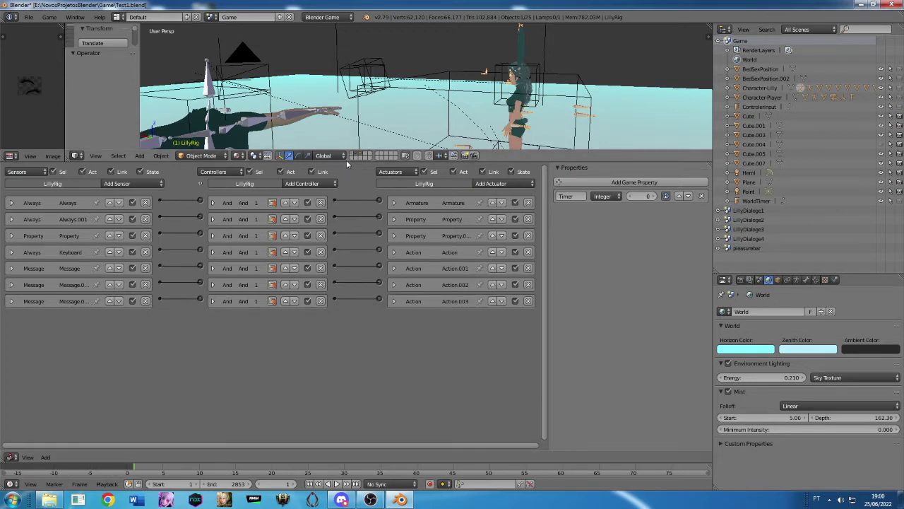
drag(346, 161, 346, 312)
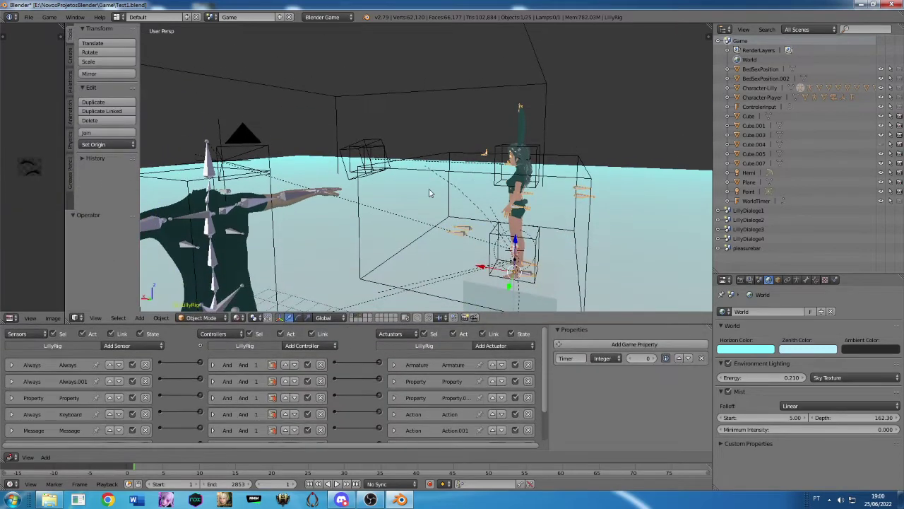
- Switch to the game camera view and zoom in on Lilly in the camera frame
scroll(429, 192, up, 1)
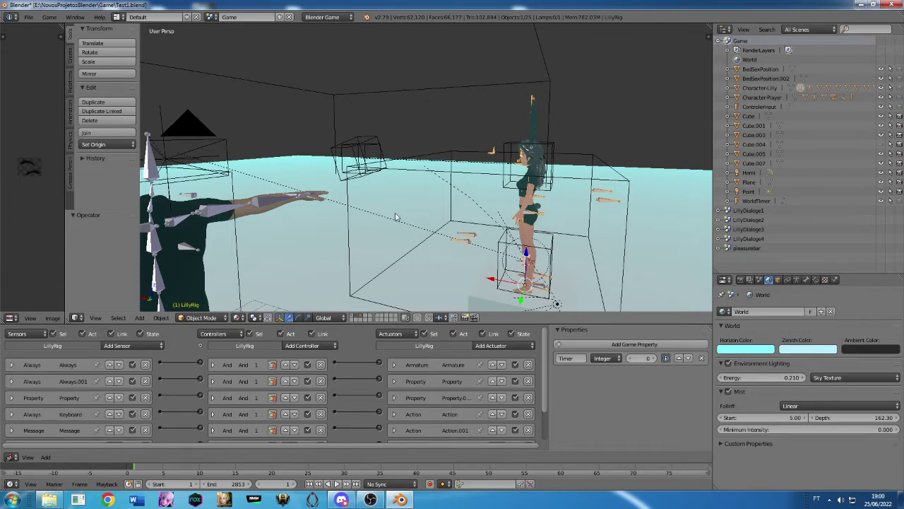
key(KP_0)
scroll(396, 217, up, 2)
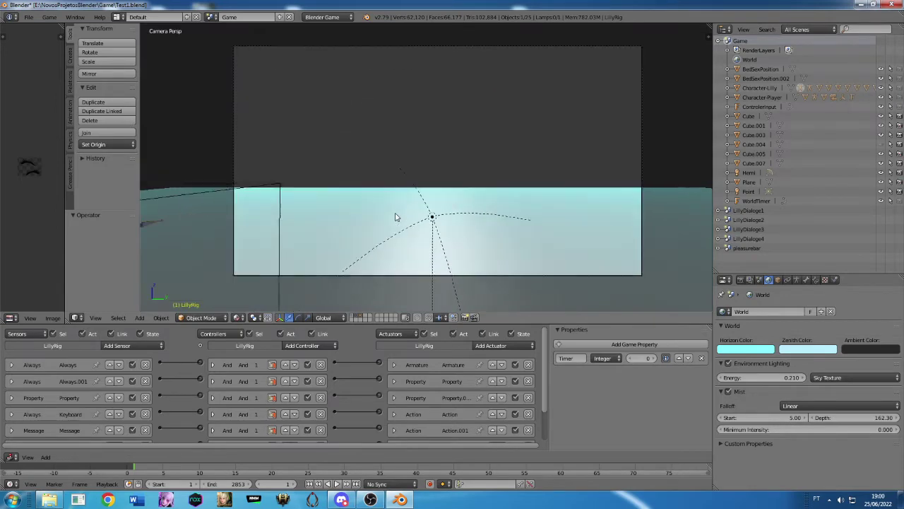
scroll(395, 217, up, 3)
- Run the game with P to test the character, exit with Esc, and enlarge the logic editor
key(p)
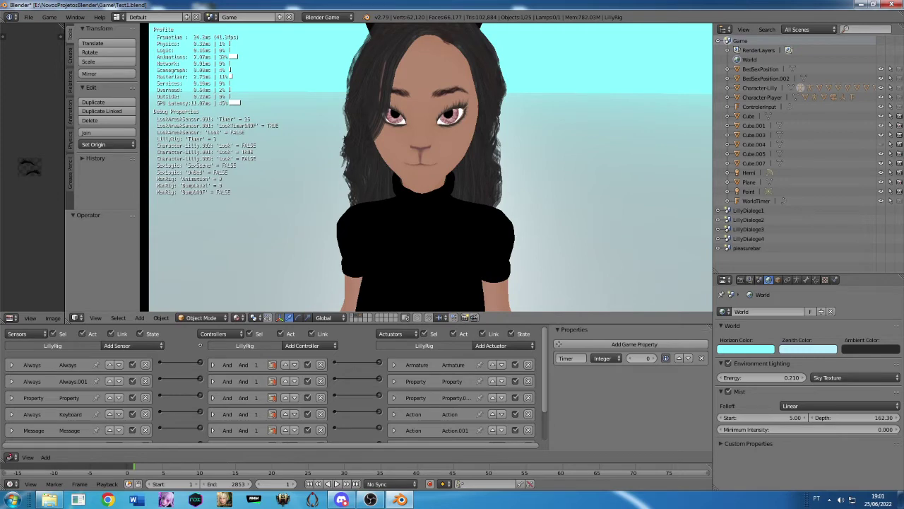
key(Escape)
drag(349, 325, 348, 150)
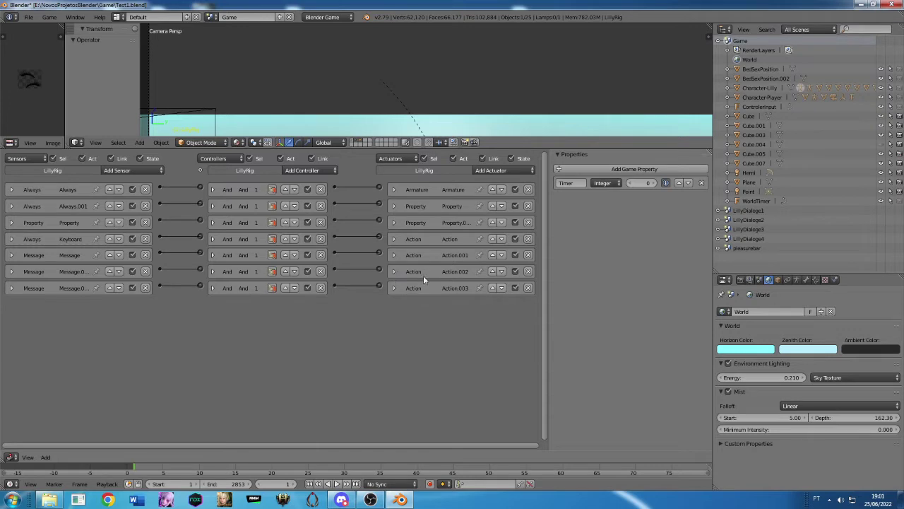
- Expand and collapse the Action, Action.001, Action.002 and Action.003 actuators to review their settings
click(394, 256)
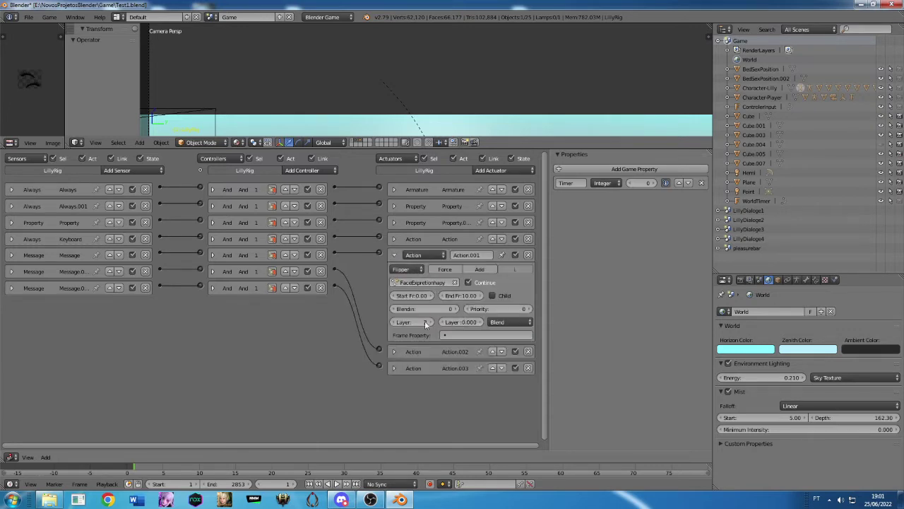
click(394, 349)
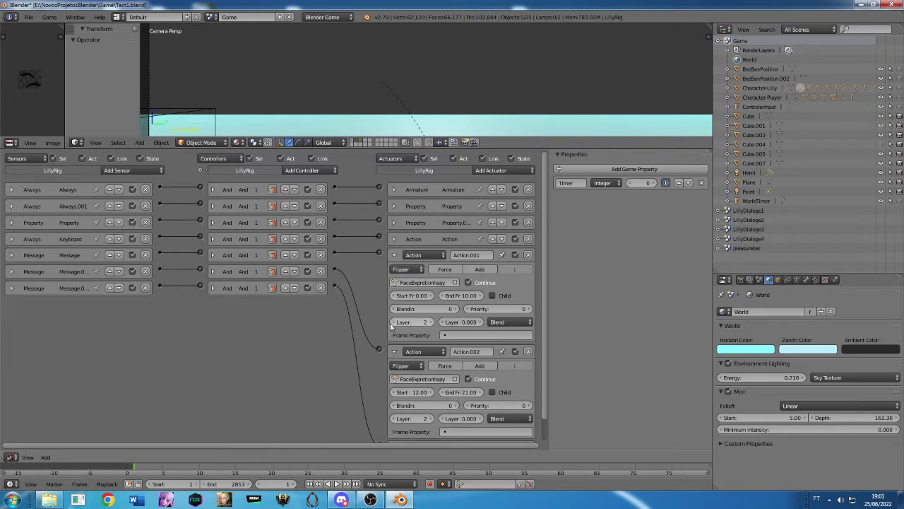
click(393, 256)
click(393, 271)
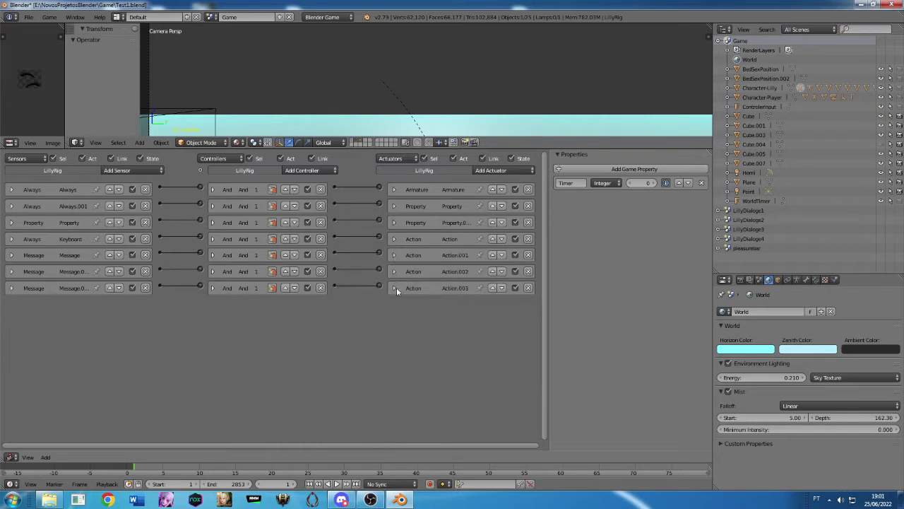
click(394, 288)
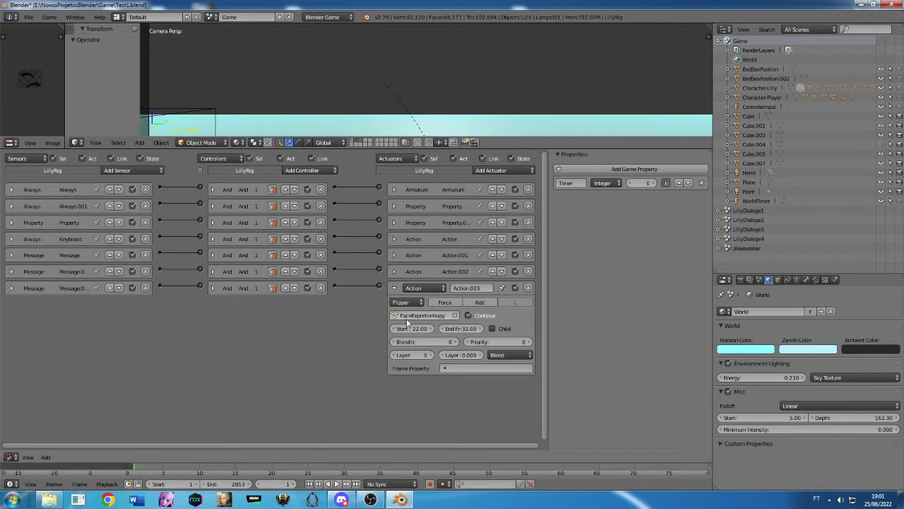
click(395, 239)
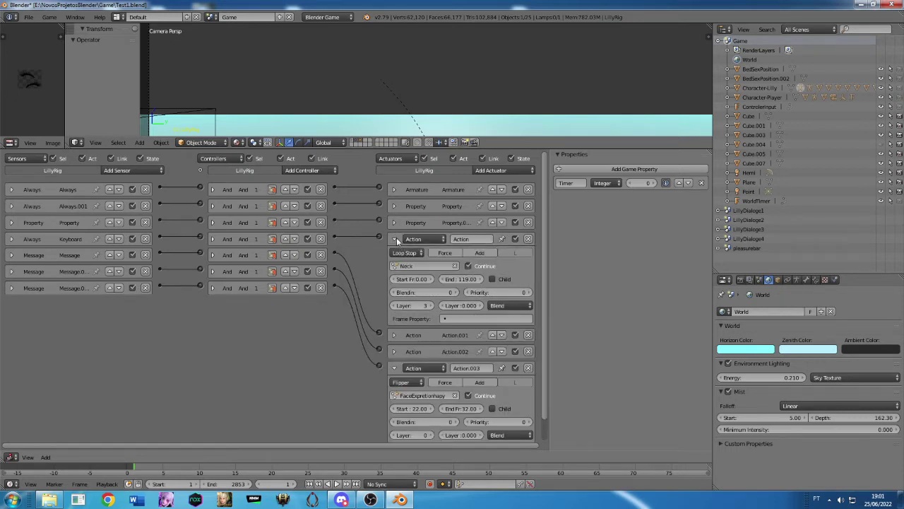
click(395, 239)
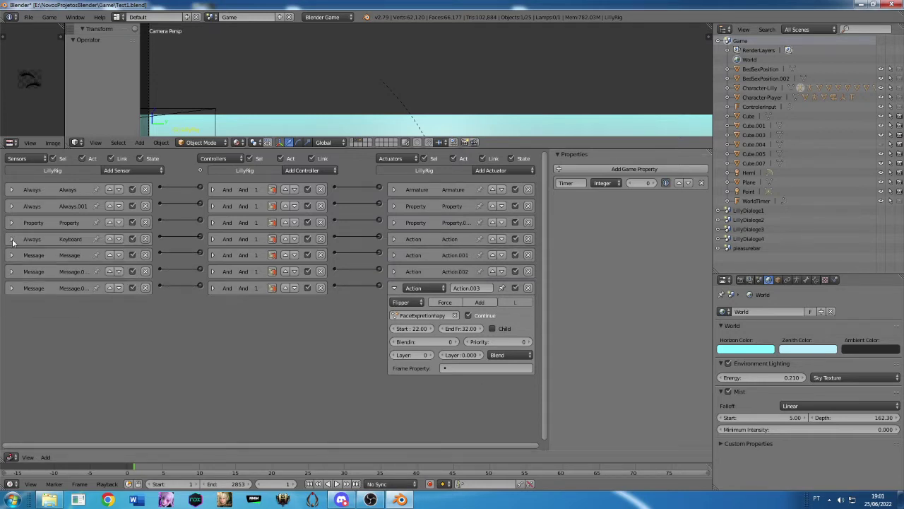
click(396, 241)
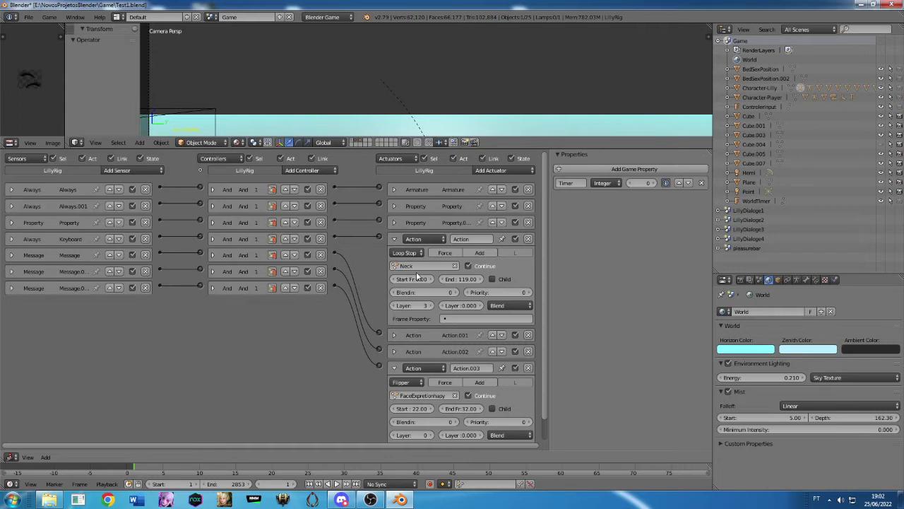
click(395, 239)
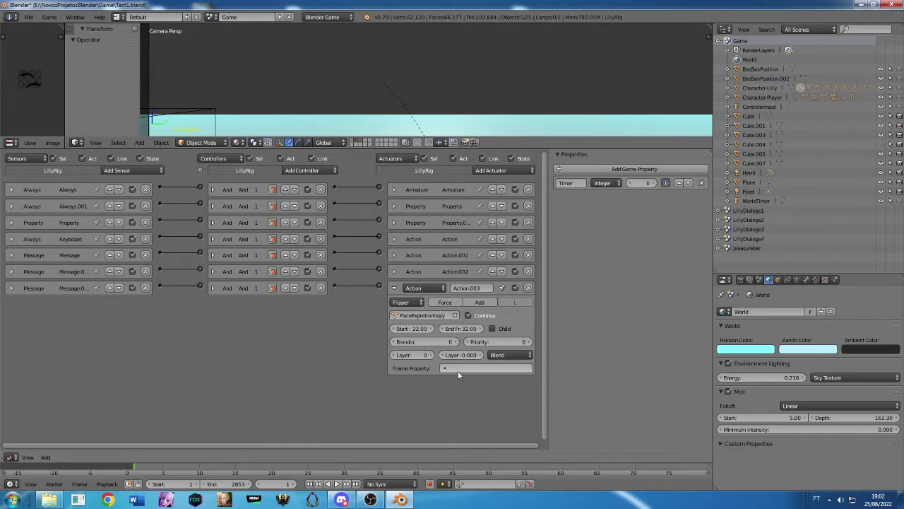
click(393, 288)
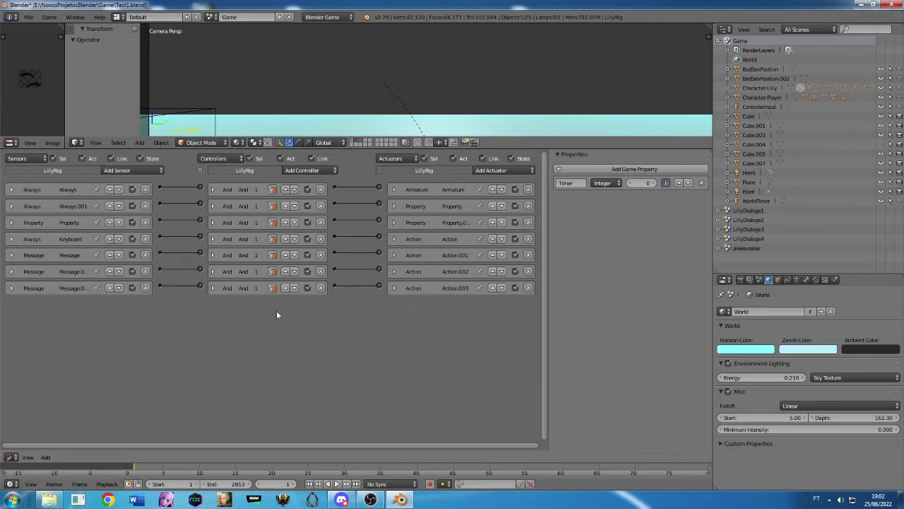
- Expand the three Message sensors to show their DialogueOiHappy, DialogueOiAngry and DialogueOiamazed subjects
click(11, 288)
click(12, 272)
click(13, 255)
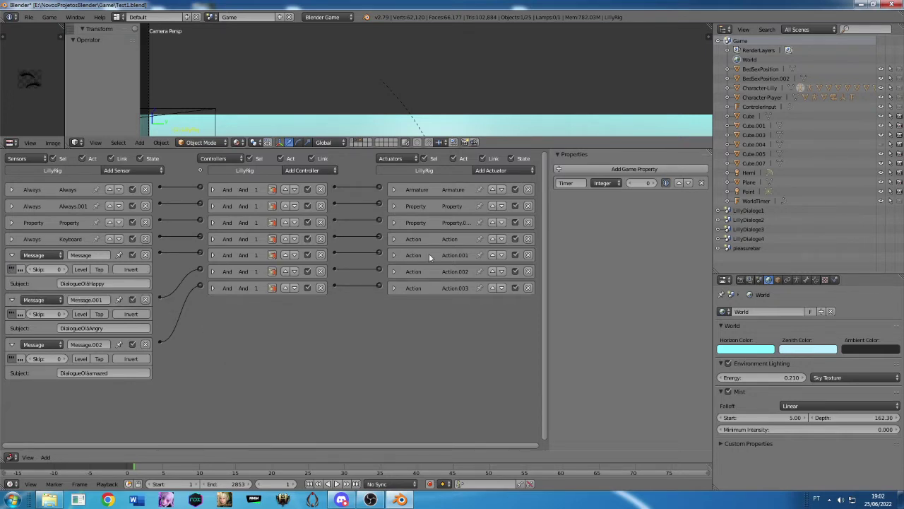
- Collapse the three Message sensors and check the Action.003 actuator's settings
click(12, 257)
click(12, 272)
click(12, 288)
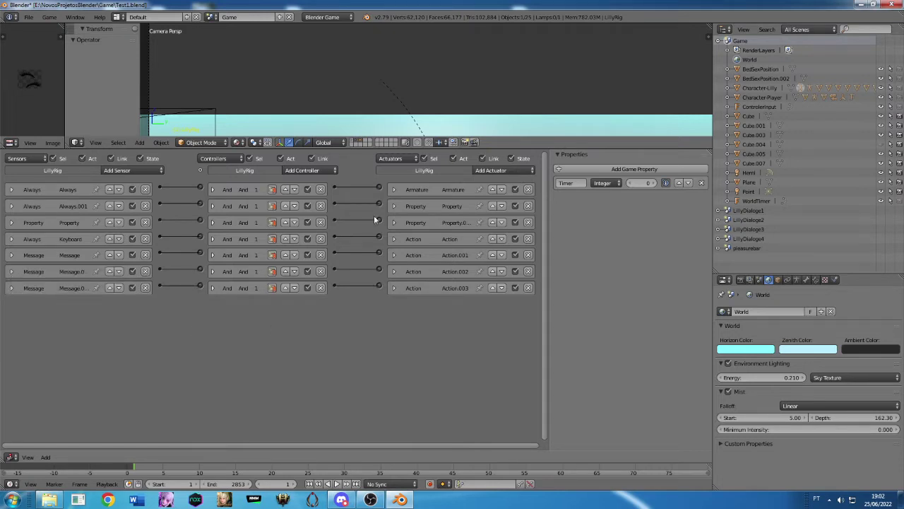
click(395, 288)
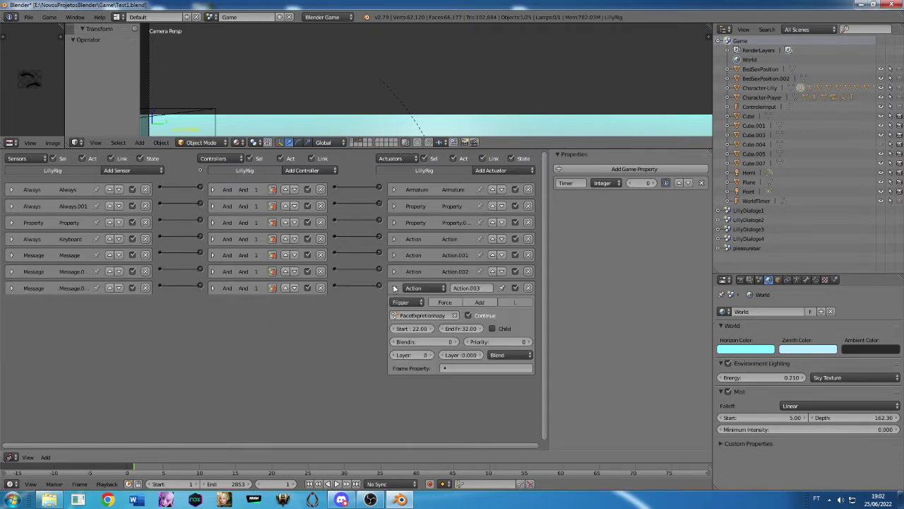
click(394, 288)
click(393, 286)
click(393, 286)
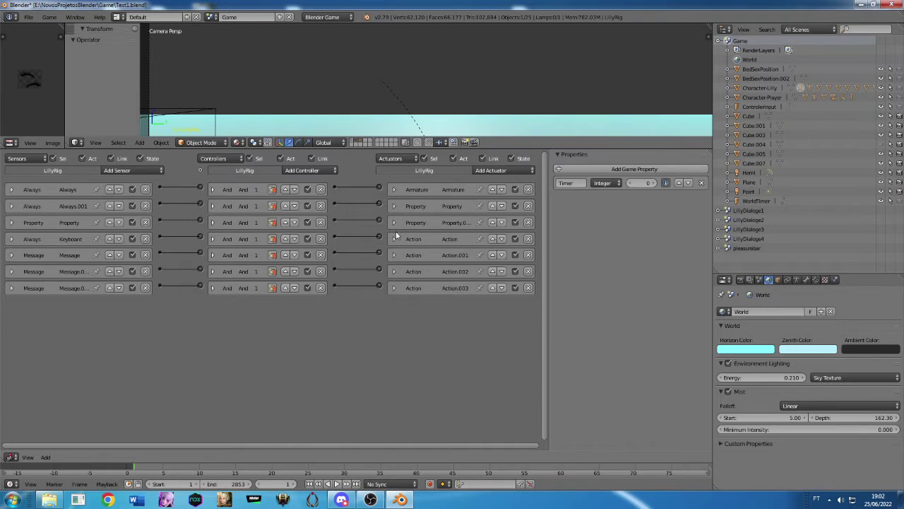
- Review the Action and Action.002 actuators and set the Action.003 actuator's layer to 2
click(395, 239)
click(395, 239)
click(394, 272)
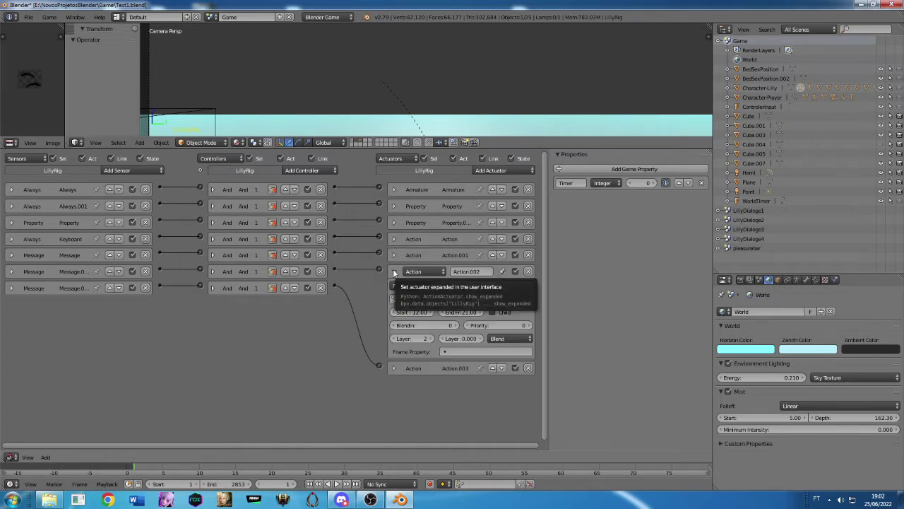
click(394, 272)
click(395, 272)
click(395, 271)
click(394, 288)
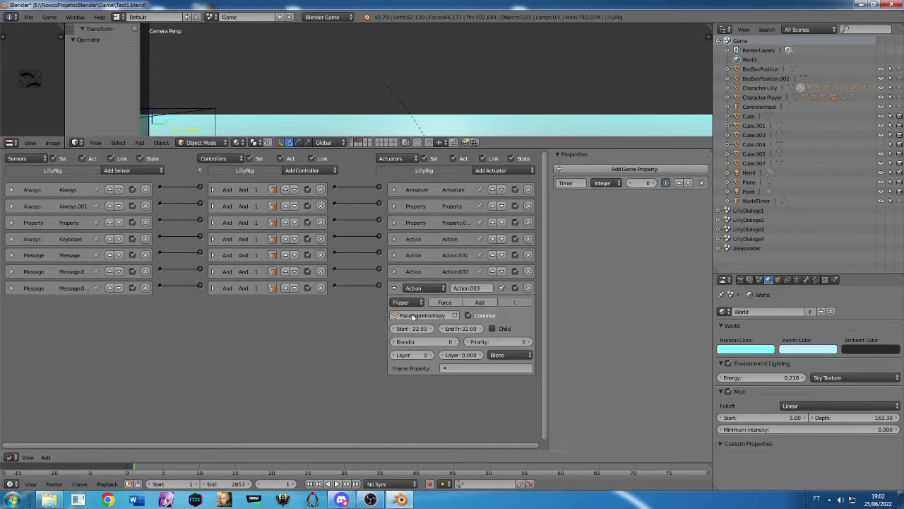
click(431, 354)
click(430, 355)
click(398, 288)
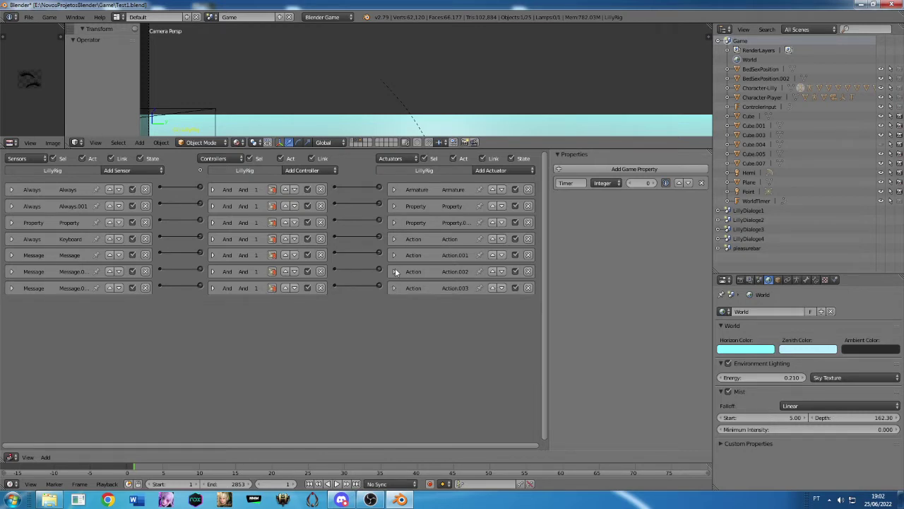
- Check Action.001, Property.001 (Timer to 0) and the Neck Action (frames 0–119), then enlarge the 3D view
click(394, 272)
click(394, 272)
click(397, 255)
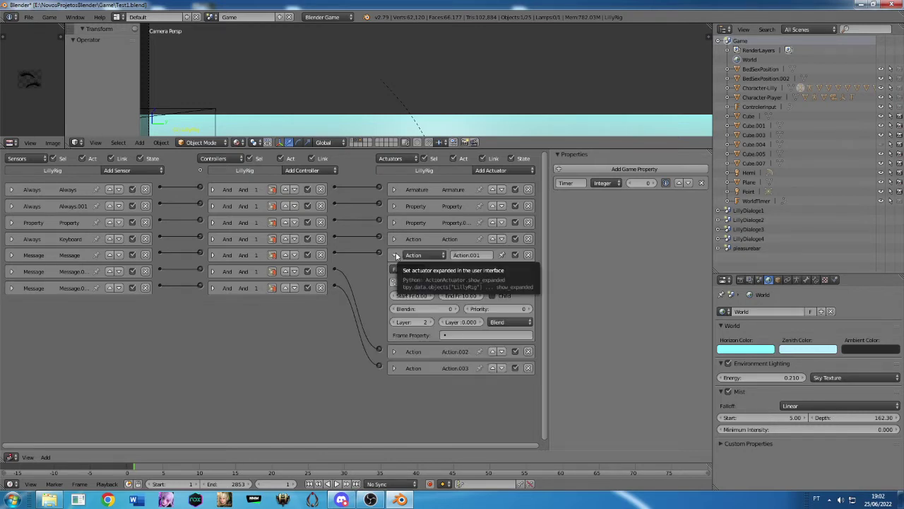
click(397, 255)
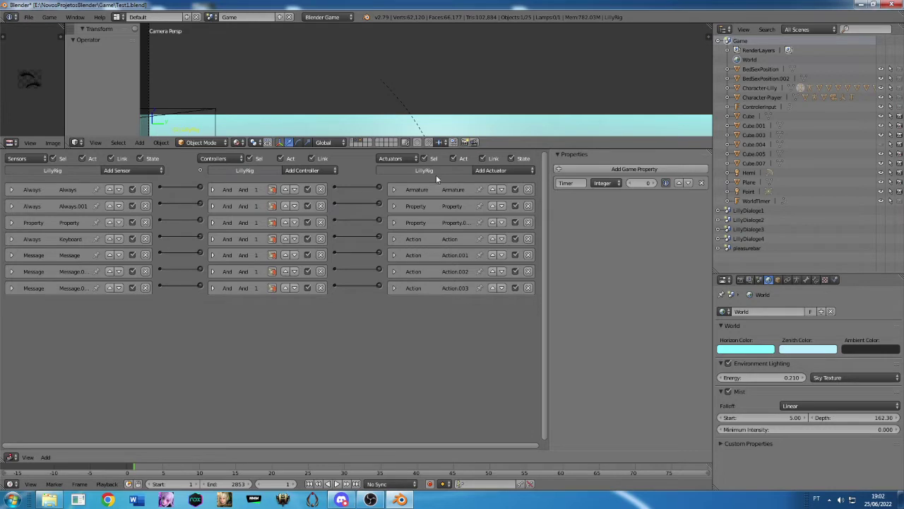
click(393, 222)
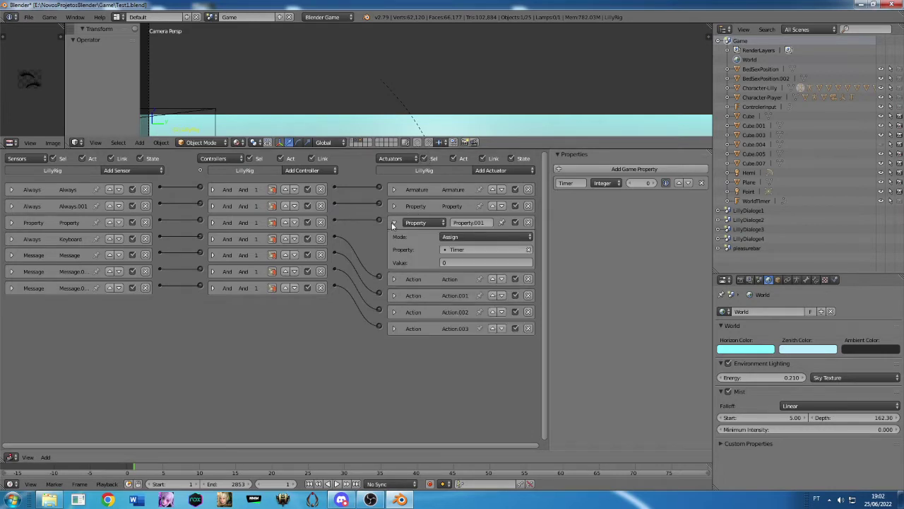
click(394, 224)
click(393, 239)
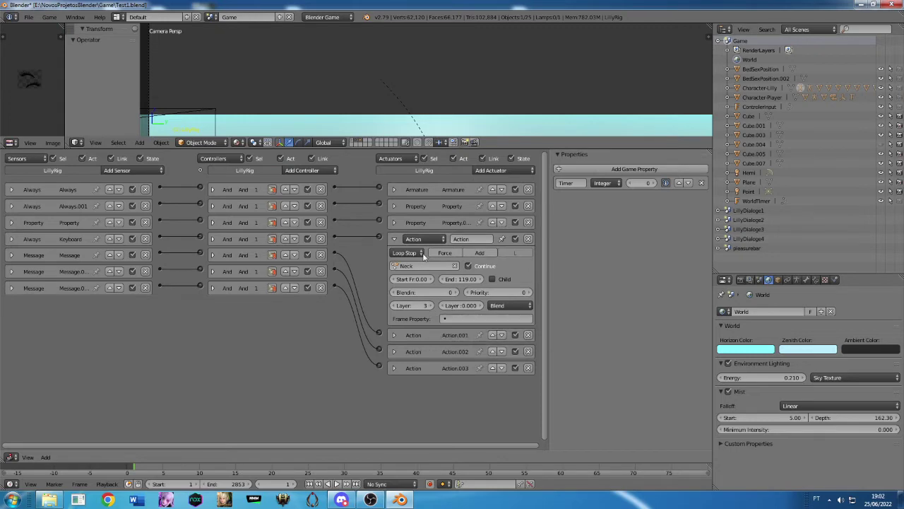
click(395, 240)
drag(450, 154, 450, 372)
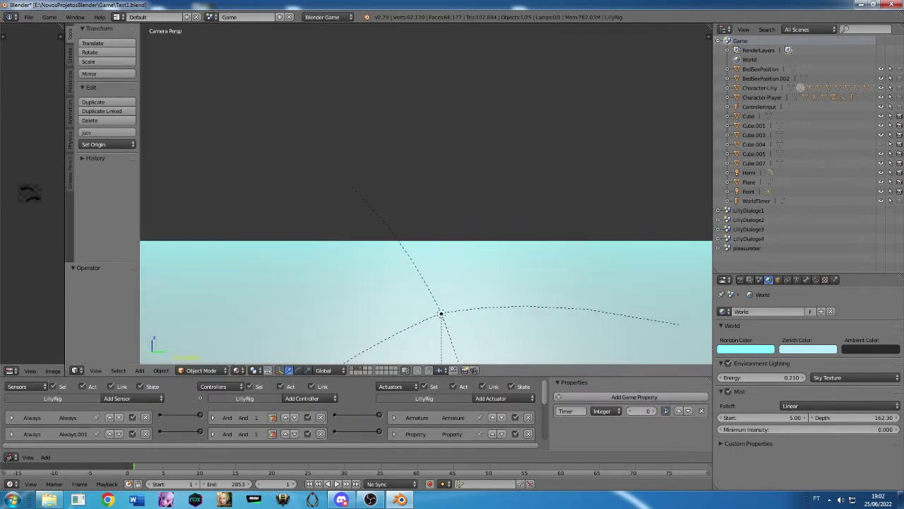
key(p)
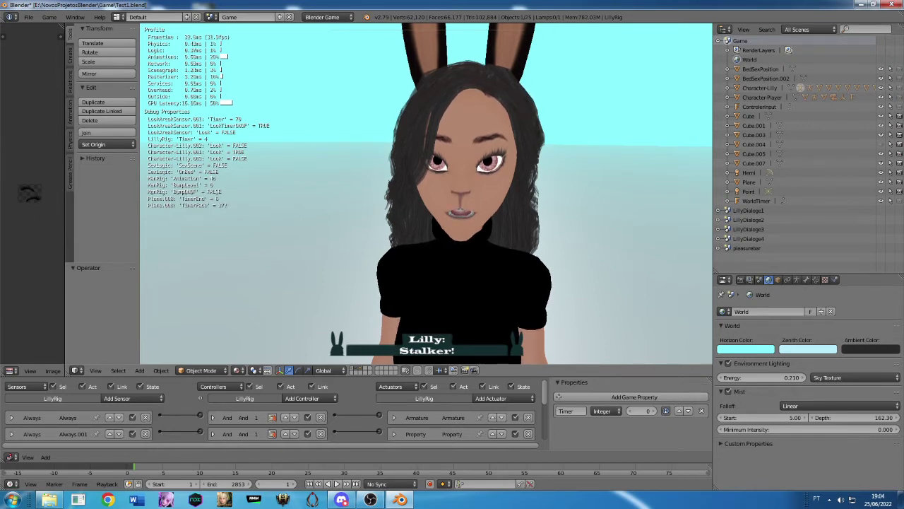
key(Escape)
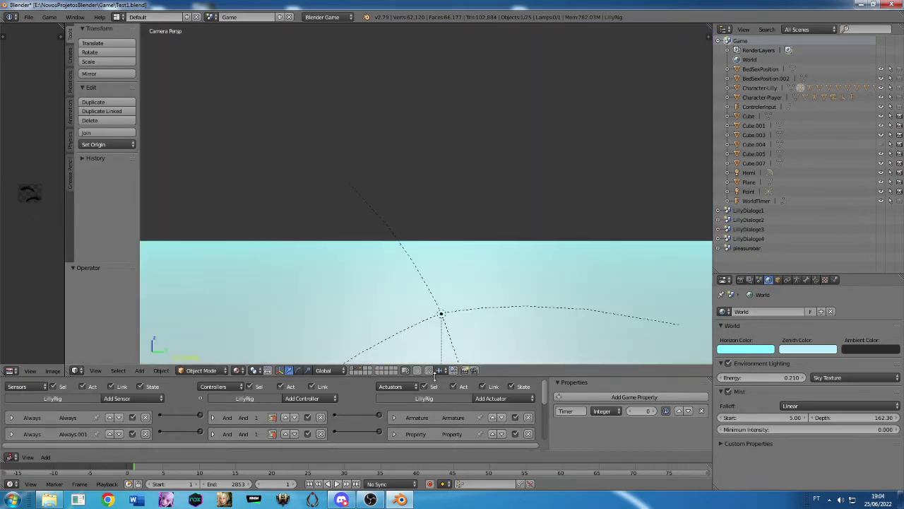
- Adjust the 3D view/logic editor split and orbit into User Persp around the character rig
drag(436, 375, 462, 244)
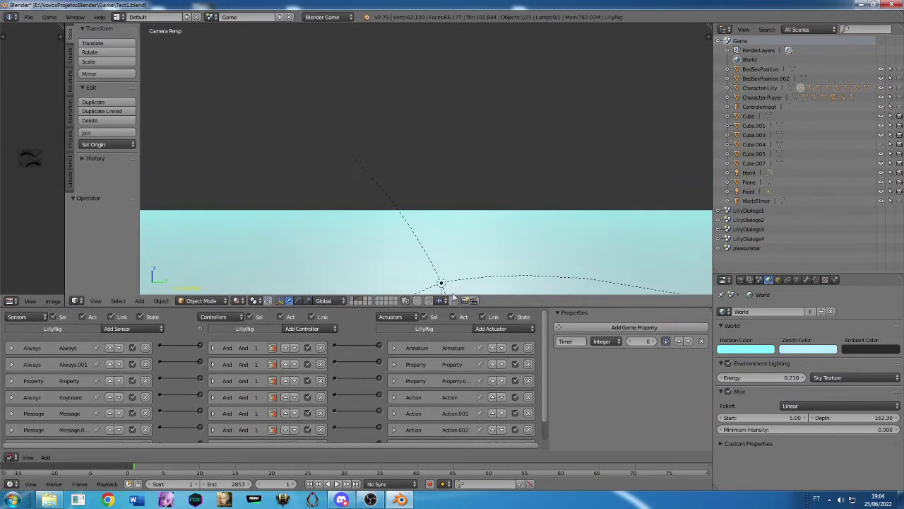
mouse_move(463, 244)
mouse_down()
mouse_move(456, 205)
mouse_move(482, 368)
mouse_up()
scroll(460, 252, down, 2)
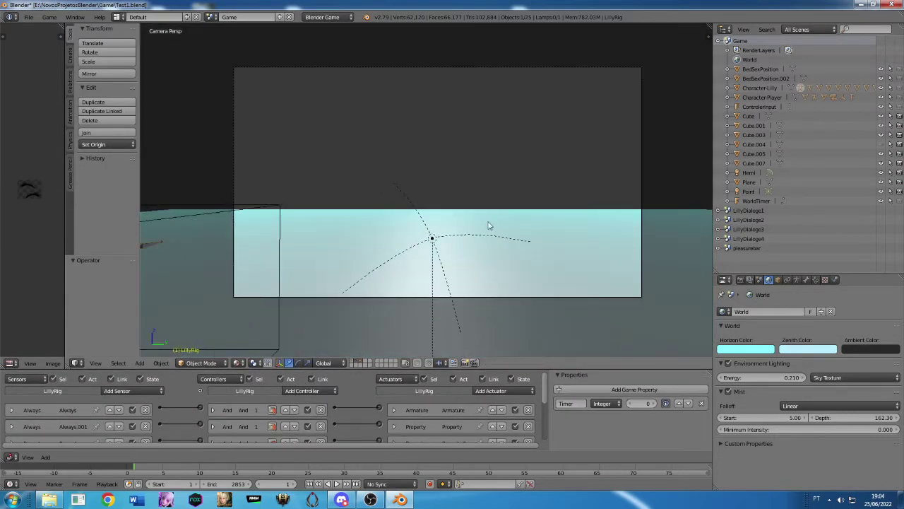
scroll(489, 228, up, 1)
middle_drag(491, 224, 478, 252)
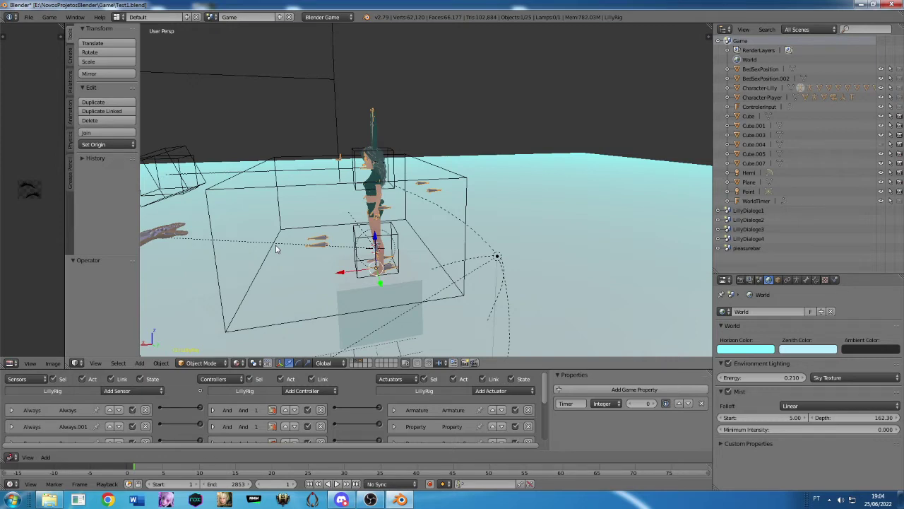
middle_drag(276, 249, 278, 250)
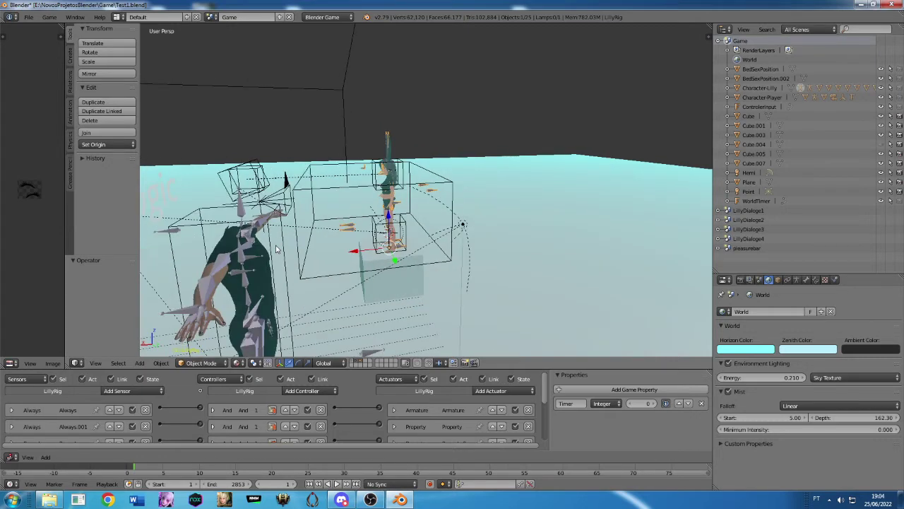
- Select Character-Lilly.001, frame it with numpad period, orbit to a front view, and widen the logic editor
right_click(373, 177)
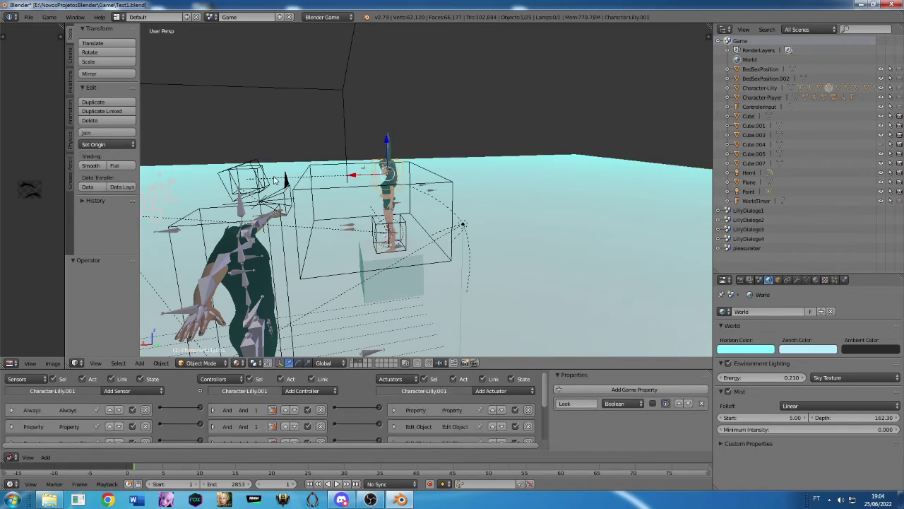
key(KP_Decimal)
scroll(277, 180, down, 1)
scroll(276, 180, down, 3)
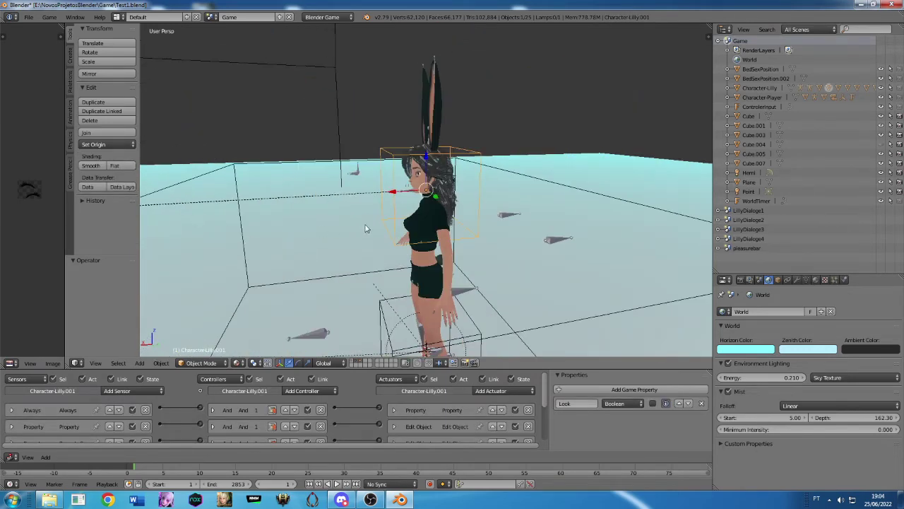
middle_drag(366, 228, 434, 230)
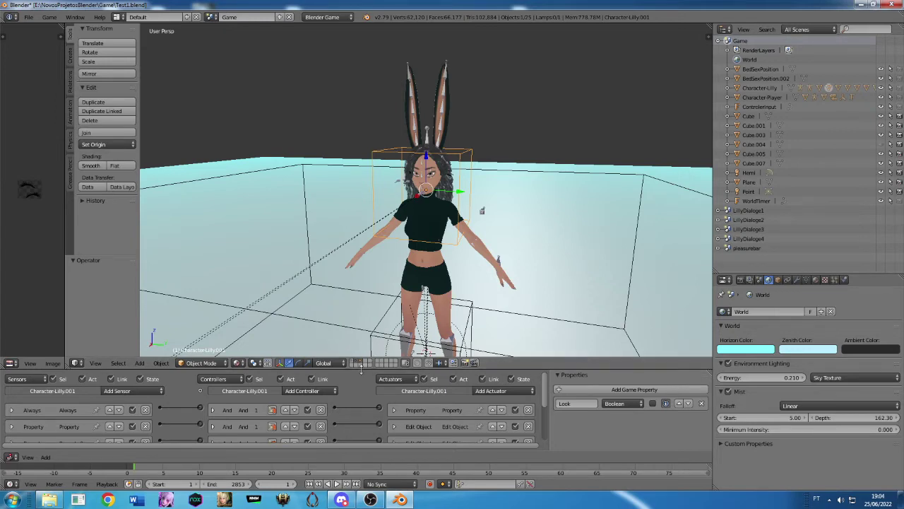
mouse_move(408, 358)
mouse_down()
mouse_move(409, 103)
mouse_move(408, 176)
mouse_move(368, 314)
mouse_move(368, 358)
mouse_up()
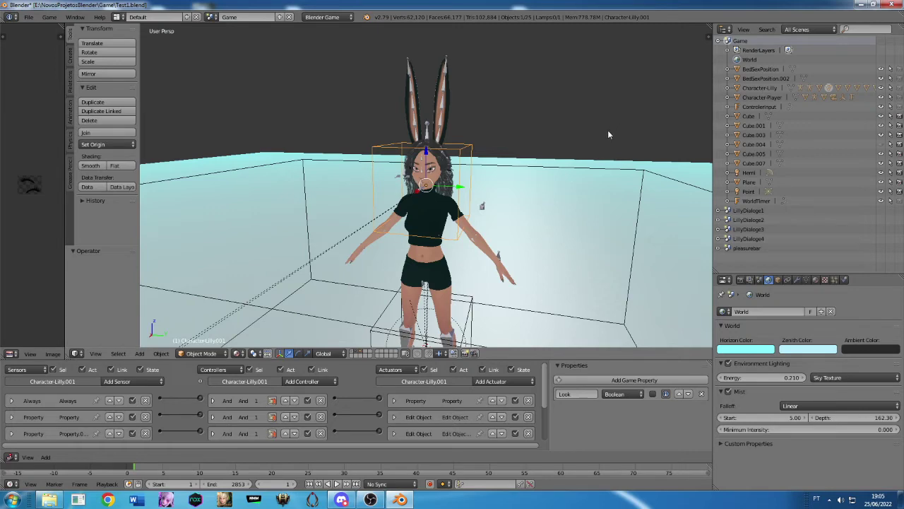
- Select the ground Plane and orbit around until the character faces the view
right_click(582, 164)
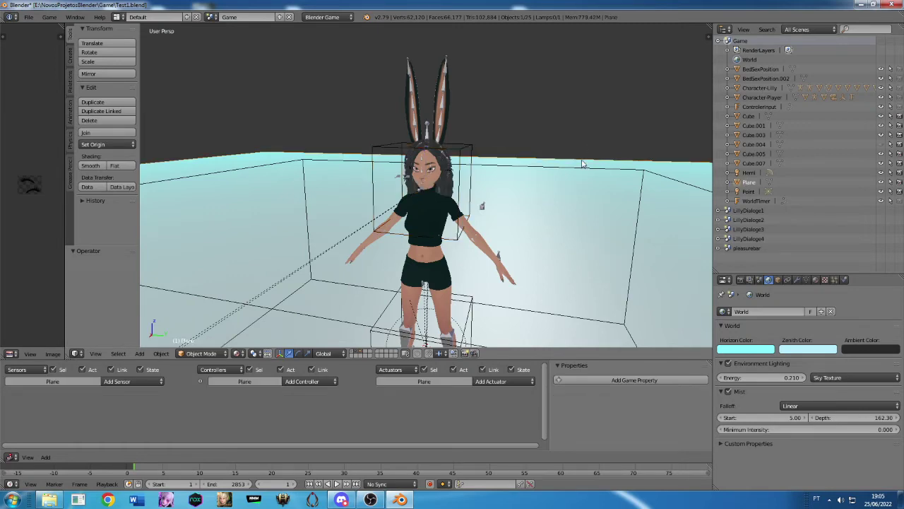
scroll(582, 164, down, 2)
scroll(583, 164, down, 2)
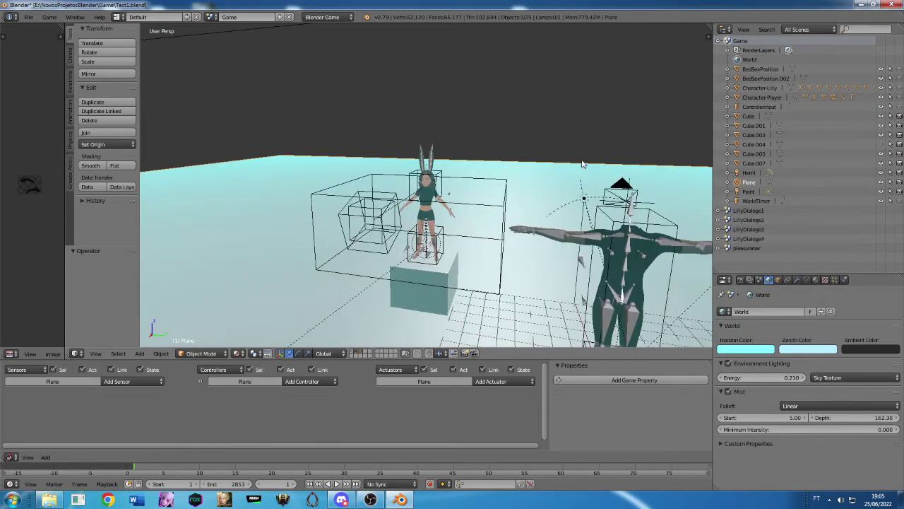
scroll(583, 164, up, 3)
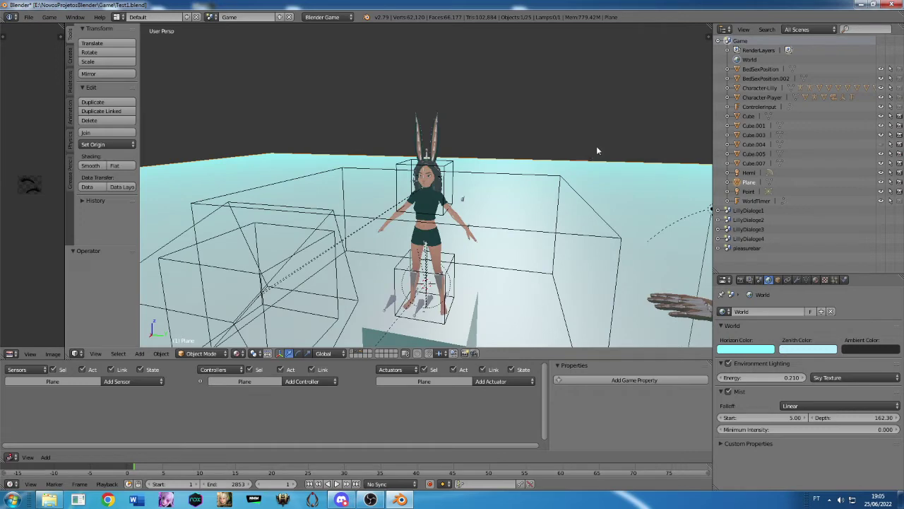
middle_drag(578, 191, 528, 190)
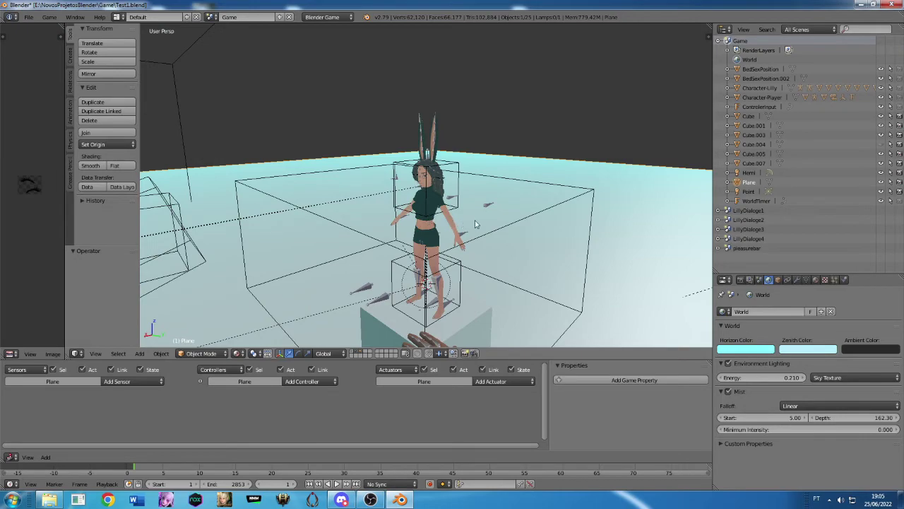
mouse_move(508, 224)
middle_down()
mouse_move(560, 224)
mouse_move(550, 231)
middle_up()
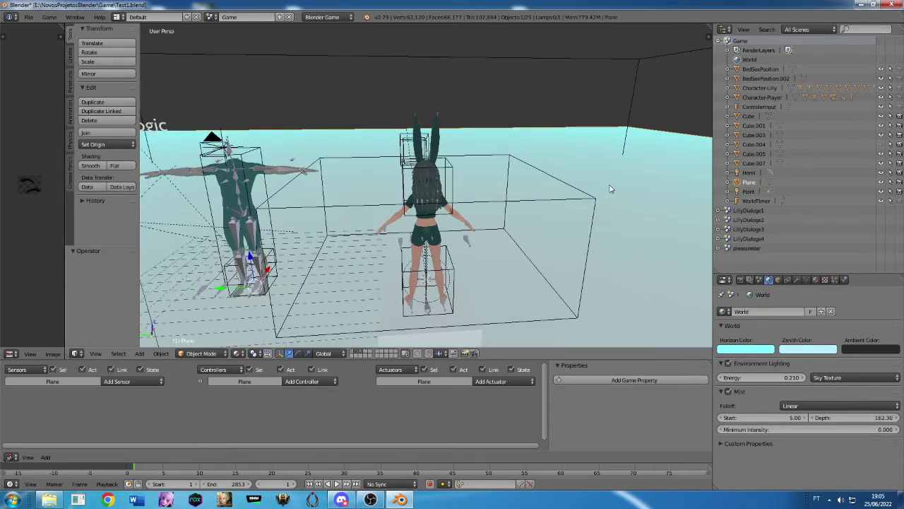
middle_drag(613, 187, 333, 181)
middle_drag(304, 234, 384, 236)
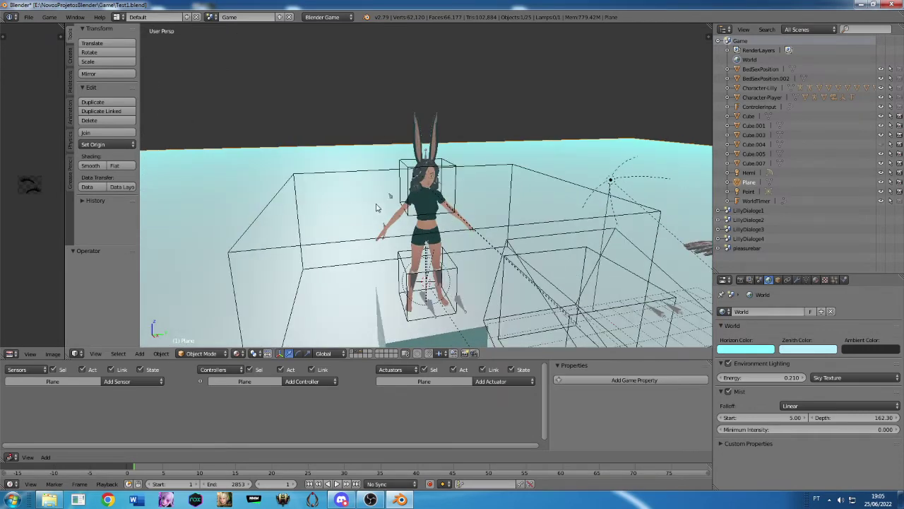
scroll(374, 207, down, 3)
scroll(377, 205, up, 2)
scroll(376, 205, up, 2)
scroll(376, 205, down, 2)
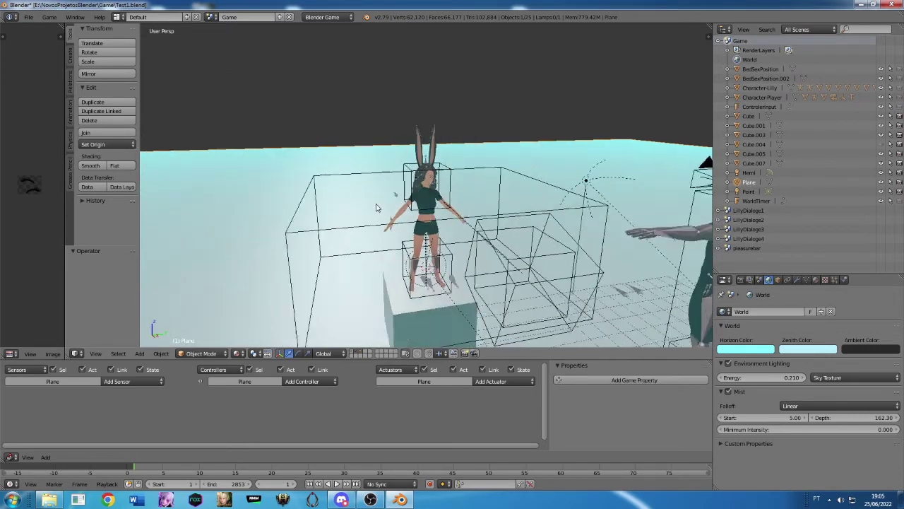
scroll(377, 205, down, 2)
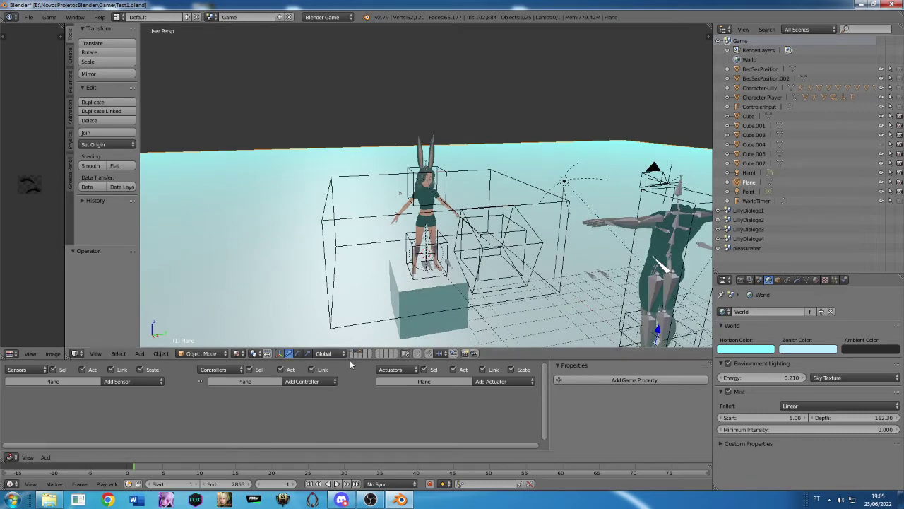
- Resize the logic editor, browse the Plane's controller types, and orbit to the scene's other side
mouse_move(351, 360)
mouse_down()
mouse_move(387, 260)
mouse_move(387, 271)
mouse_up()
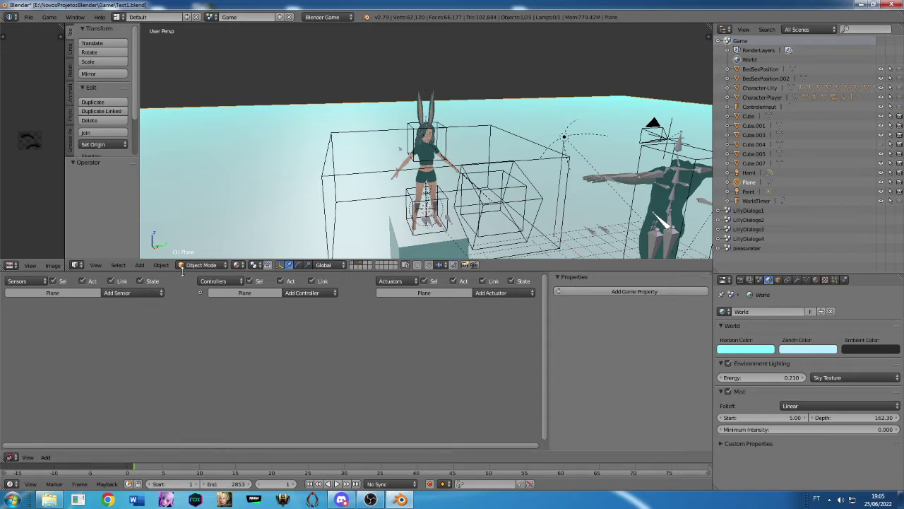
drag(183, 272, 182, 315)
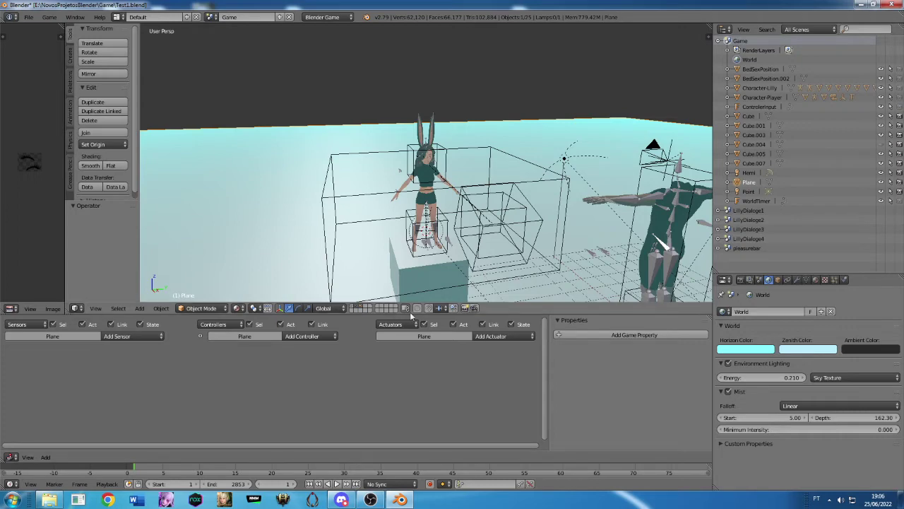
drag(411, 308, 410, 368)
click(325, 310)
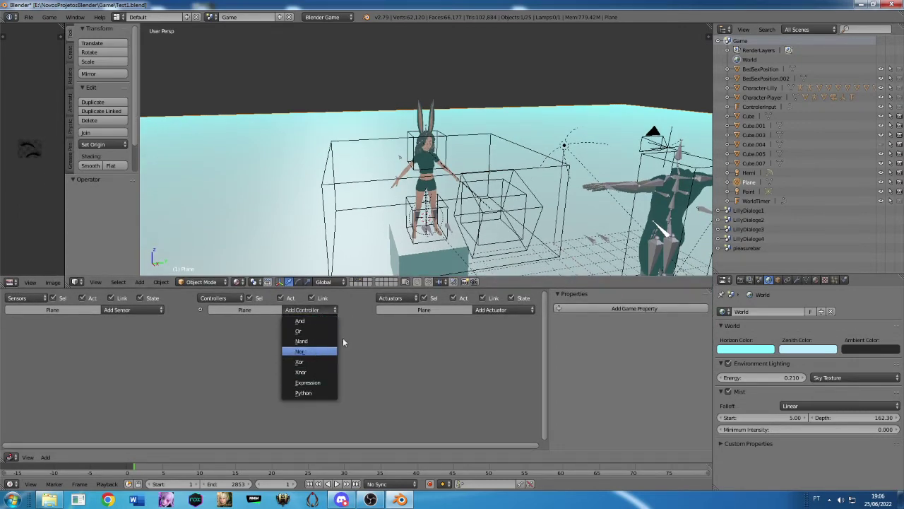
drag(342, 288, 336, 397)
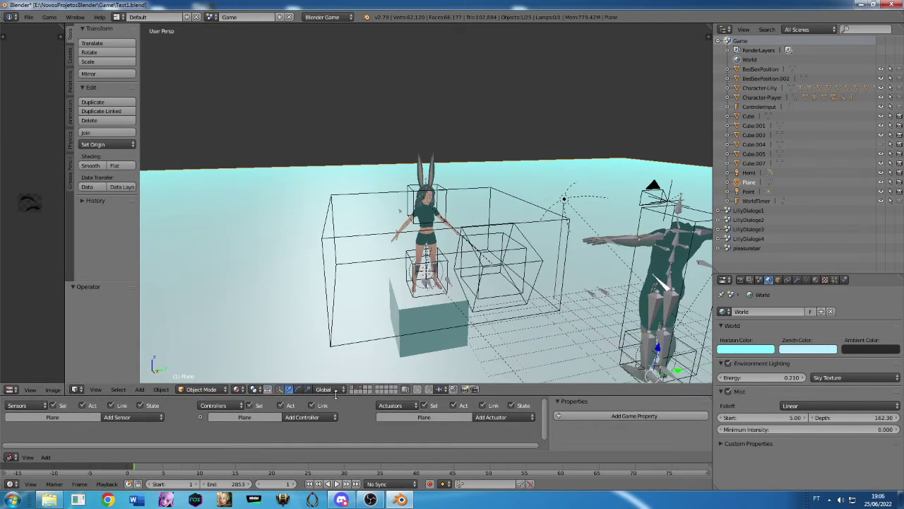
scroll(404, 223, down, 2)
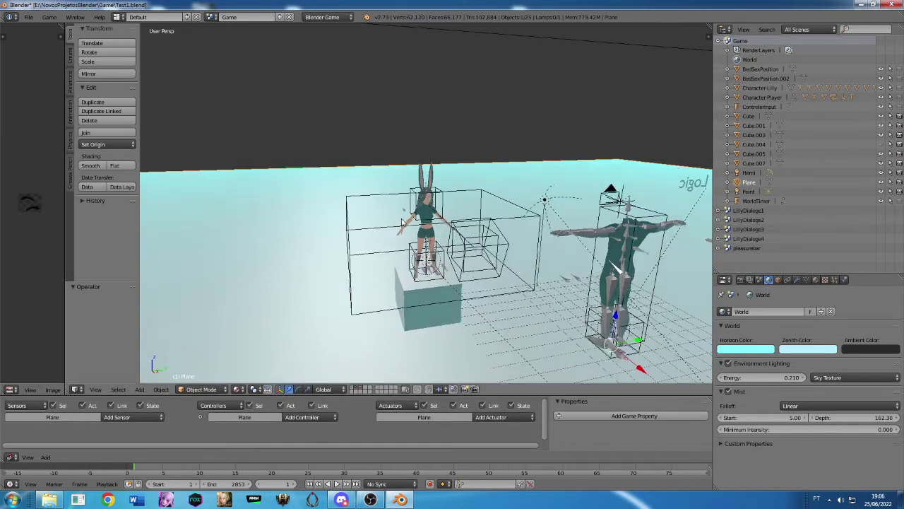
scroll(404, 222, down, 2)
scroll(349, 205, up, 1)
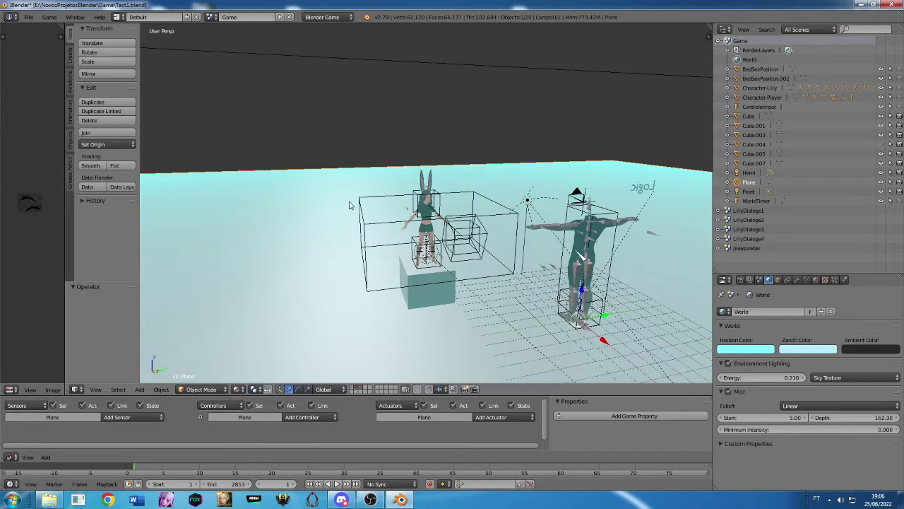
scroll(352, 212, down, 2)
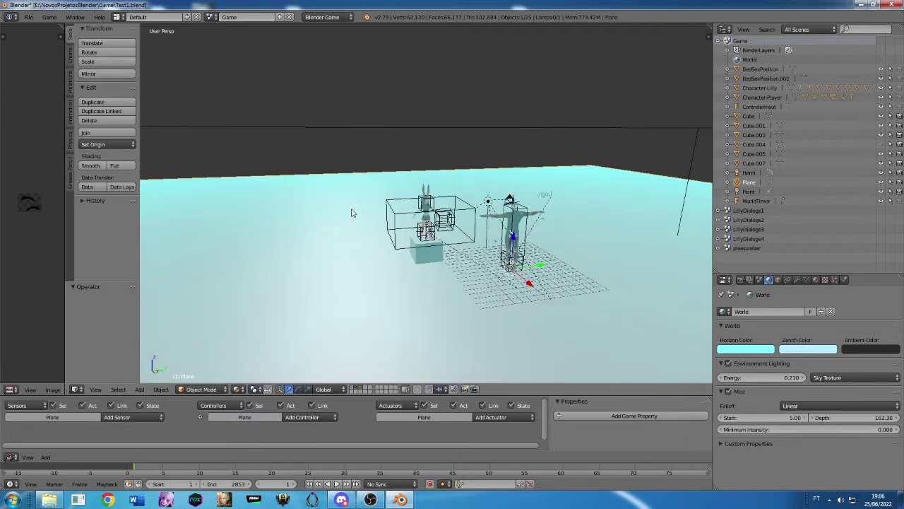
scroll(351, 212, up, 1)
middle_drag(352, 213, 518, 212)
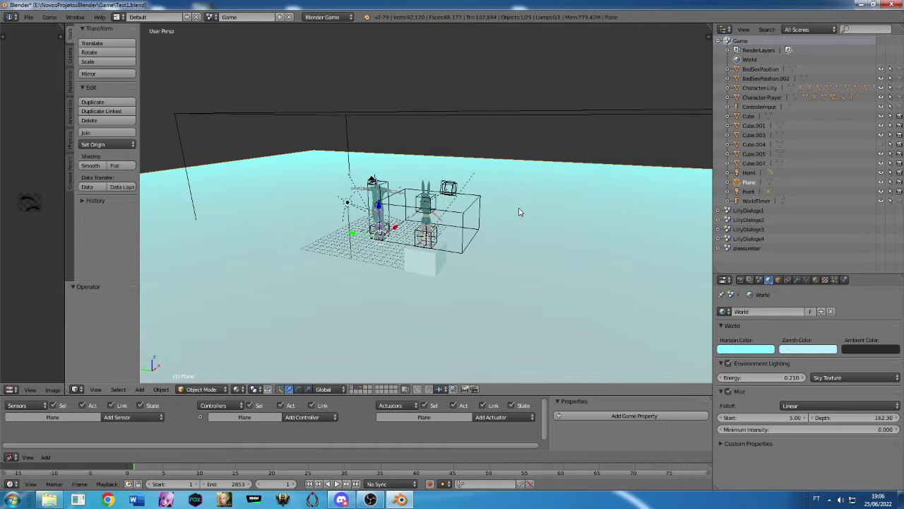
scroll(519, 210, up, 2)
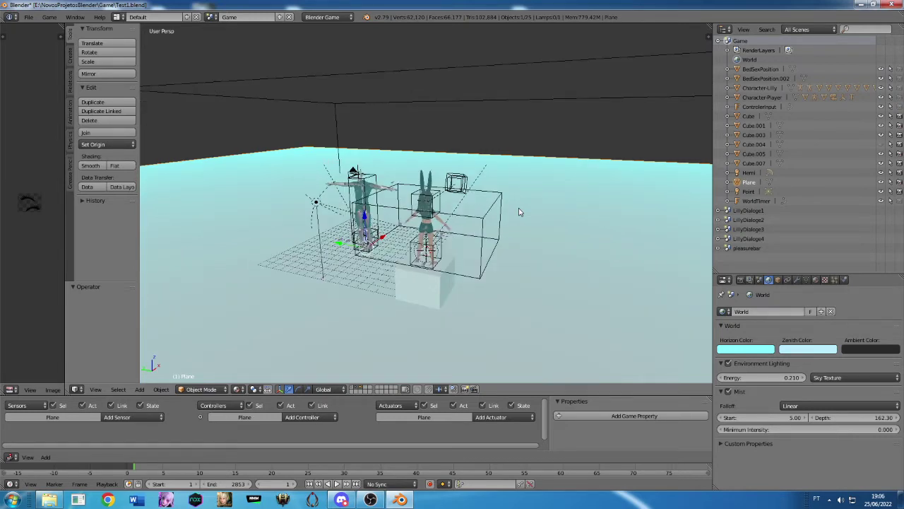
- Select the LookAreaSensor.001 box and briefly enlarge the logic editor to view its bricks
right_click(460, 219)
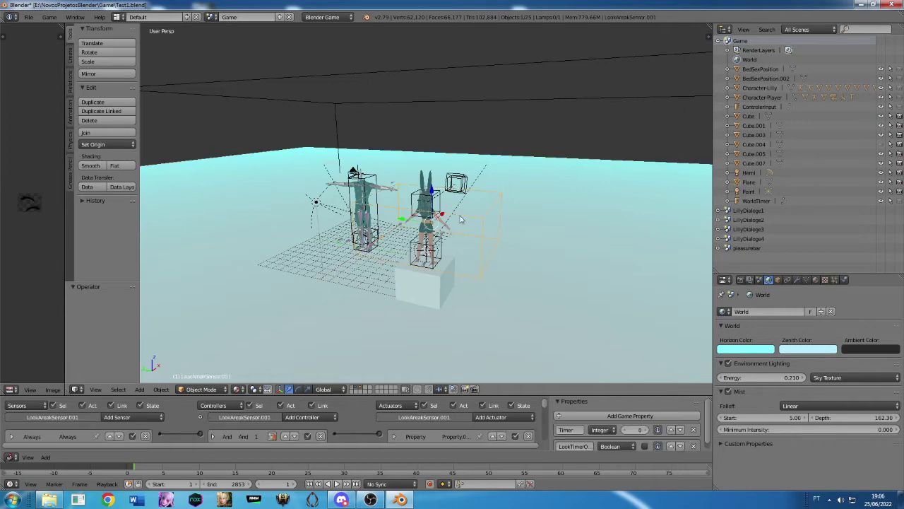
drag(367, 383, 368, 209)
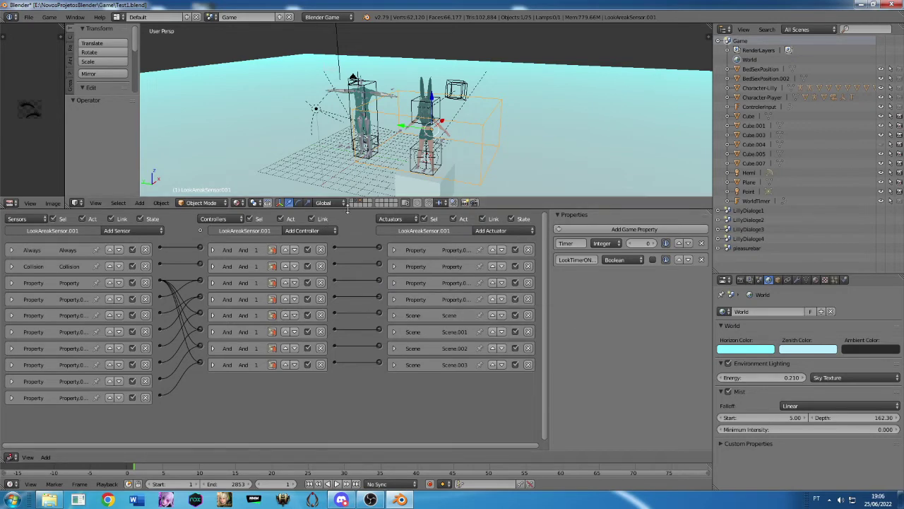
drag(345, 209, 361, 370)
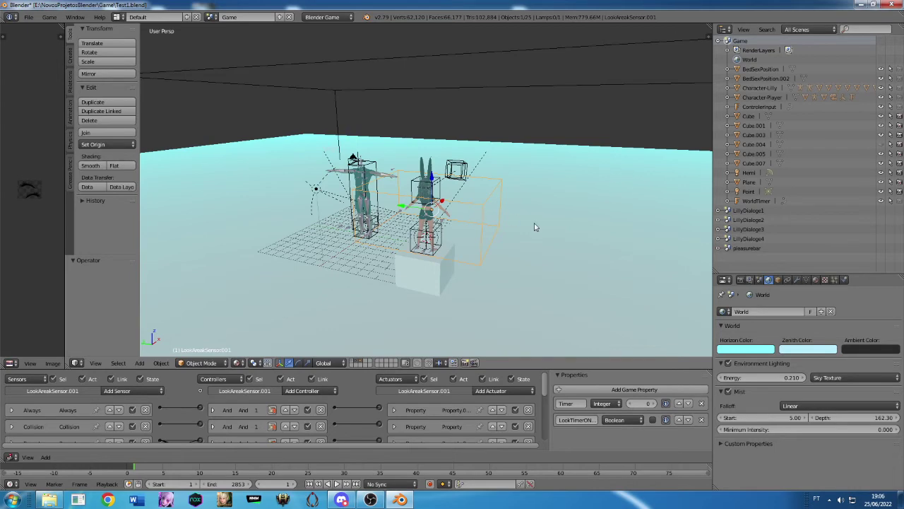
- Orbit to bring the T-posed character forward and select Character-Lilly
mouse_move(535, 226)
middle_down()
mouse_move(376, 228)
mouse_move(456, 225)
middle_up()
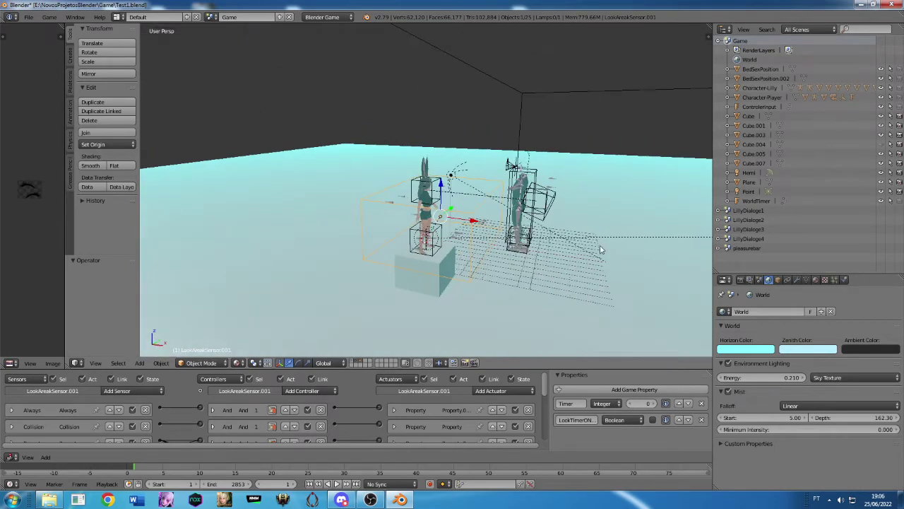
middle_drag(601, 245, 472, 263)
scroll(472, 263, down, 3)
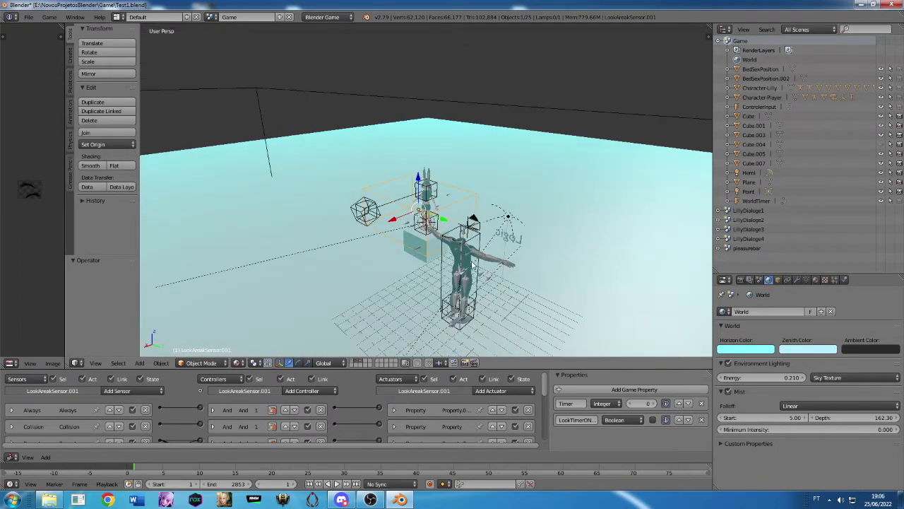
scroll(472, 264, up, 2)
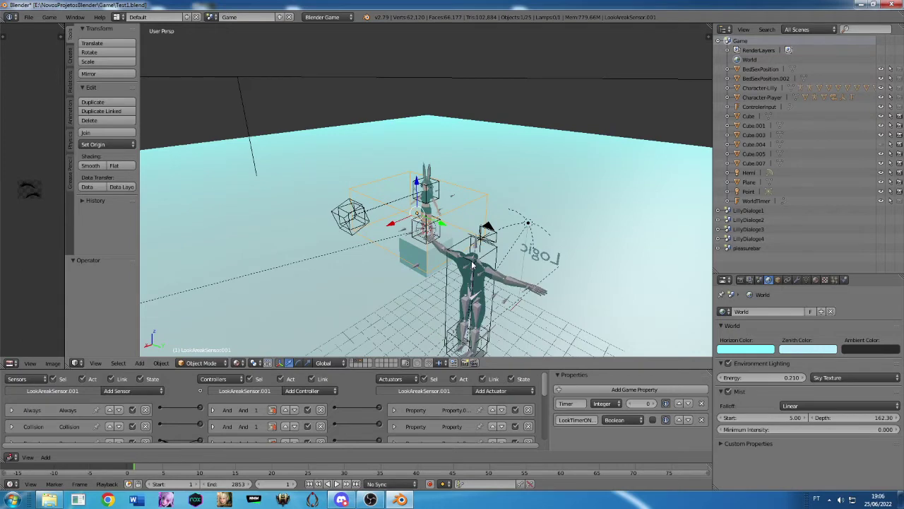
right_click(440, 237)
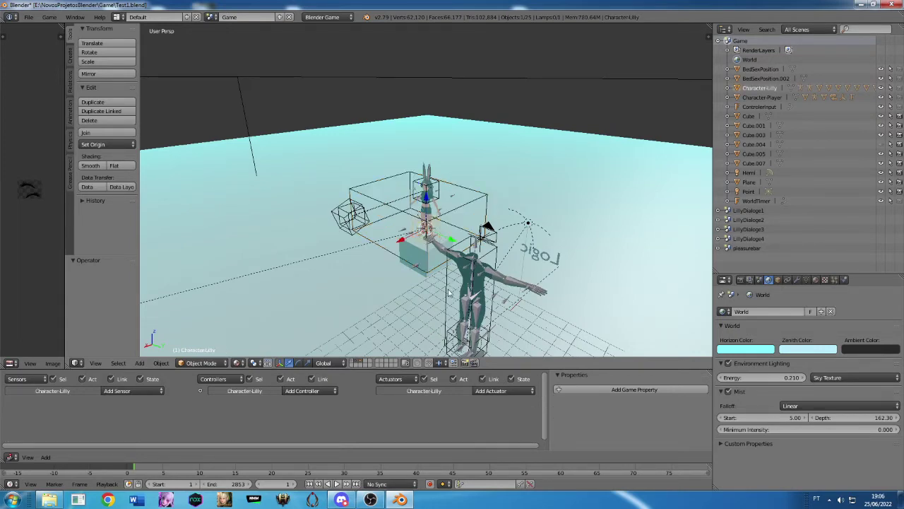
- Orbit in closer to the bunny character and select the LillyRig armature
mouse_move(442, 277)
middle_down()
mouse_move(514, 277)
mouse_move(502, 294)
middle_up()
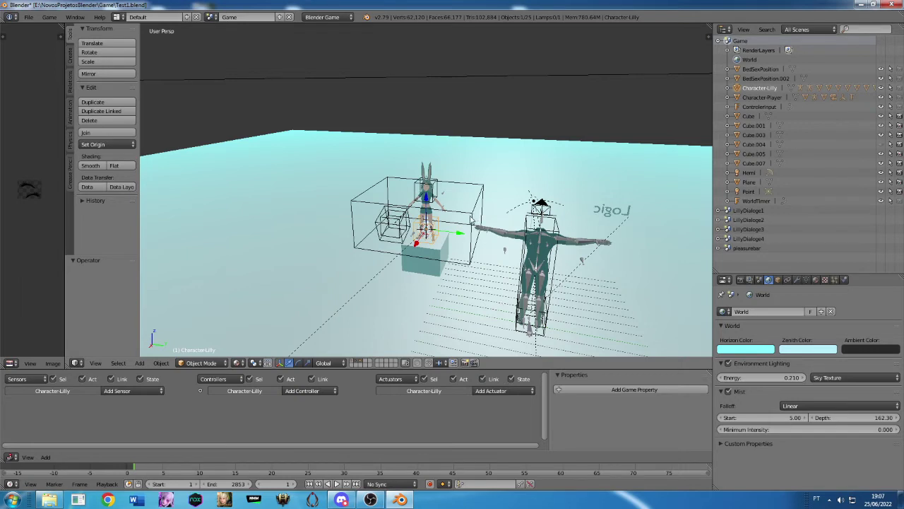
middle_drag(472, 221, 480, 280)
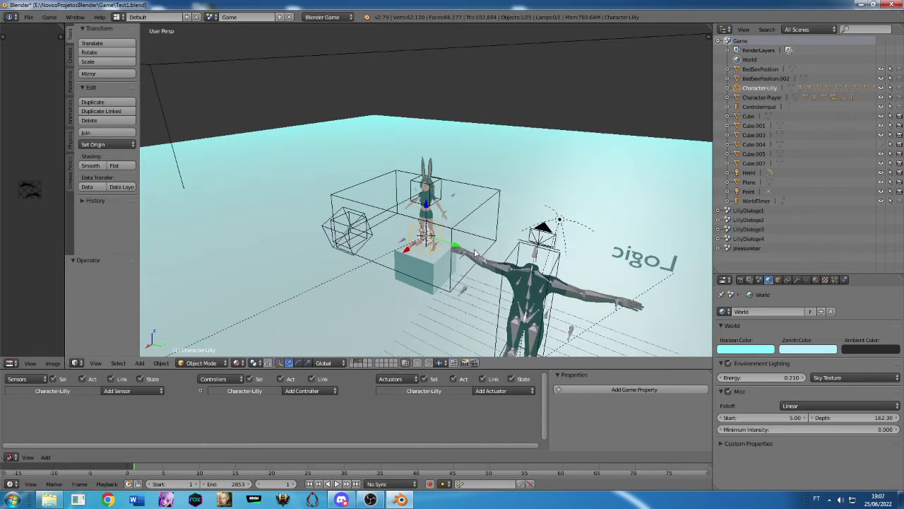
right_click(470, 198)
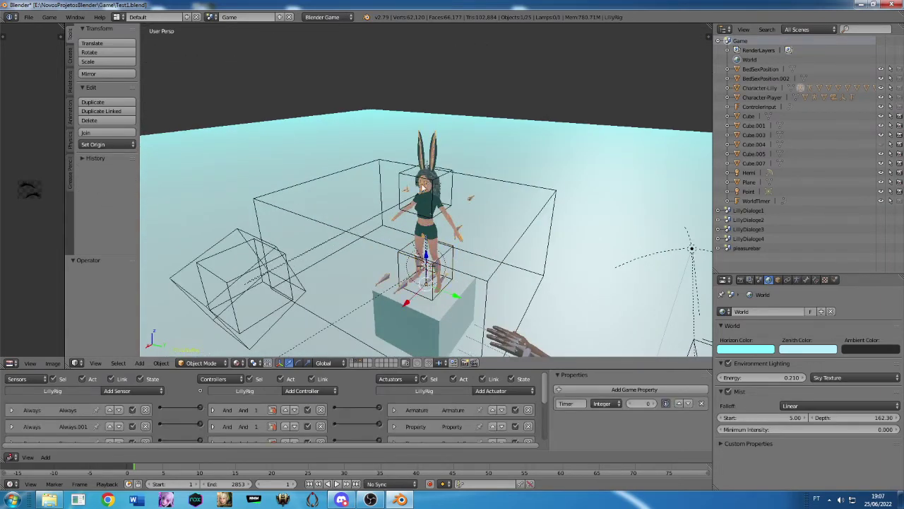
- Orbit around the bunny, then view LillyRig's empty Object Constraints and the Add Object Constraint list
mouse_move(496, 288)
middle_down()
mouse_move(412, 261)
mouse_move(426, 205)
mouse_move(467, 219)
middle_up()
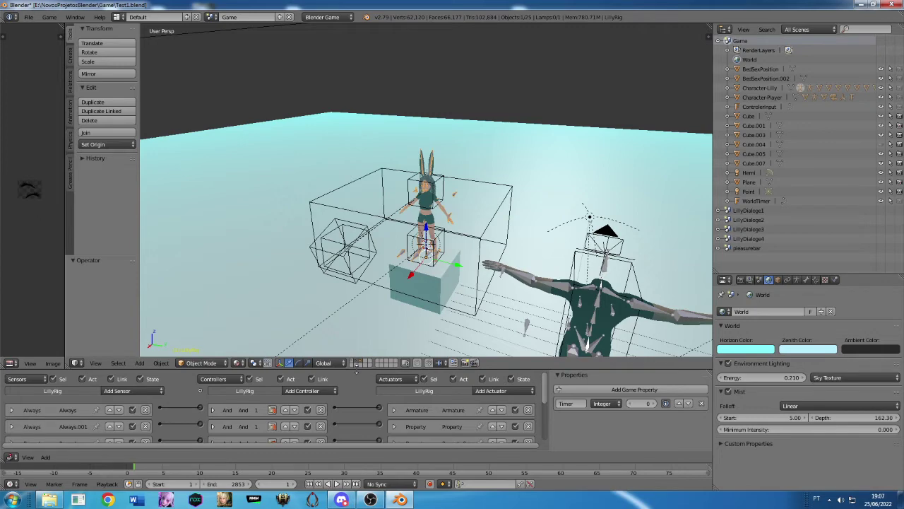
middle_drag(449, 206, 412, 203)
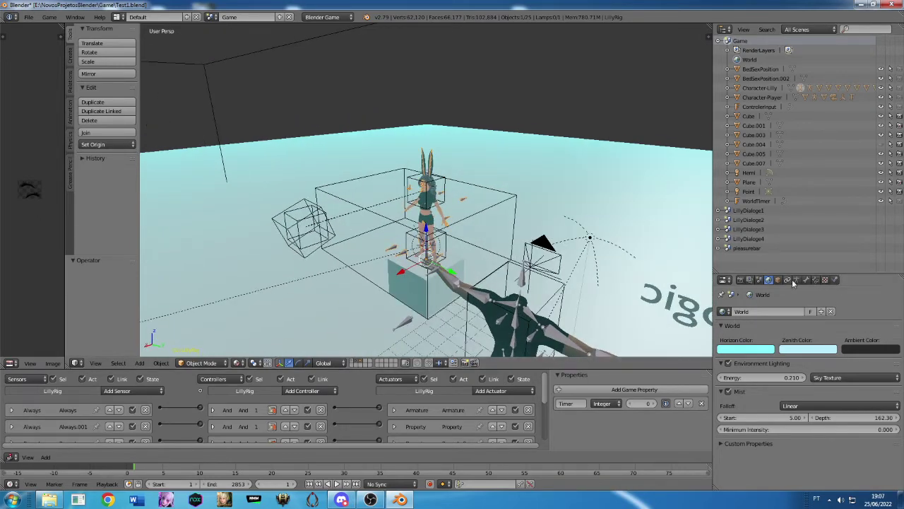
click(788, 280)
click(791, 311)
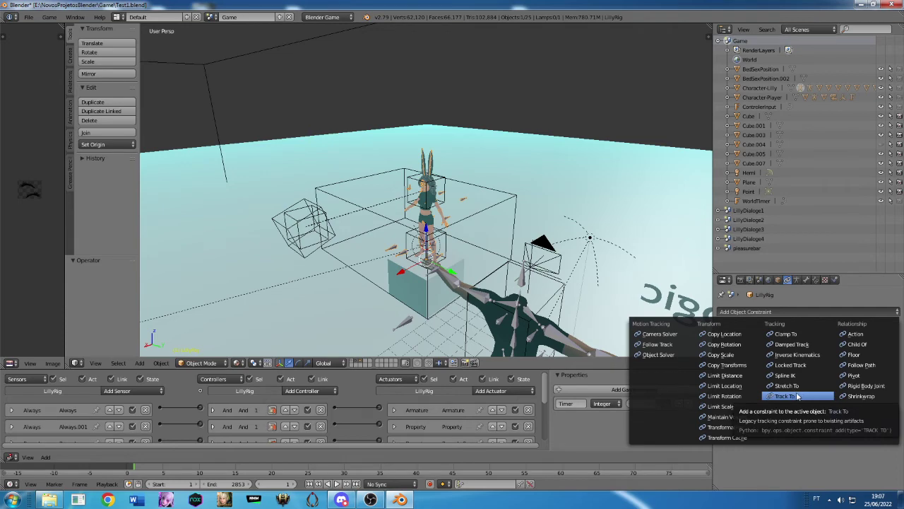
scroll(477, 205, down, 2)
scroll(477, 205, down, 2)
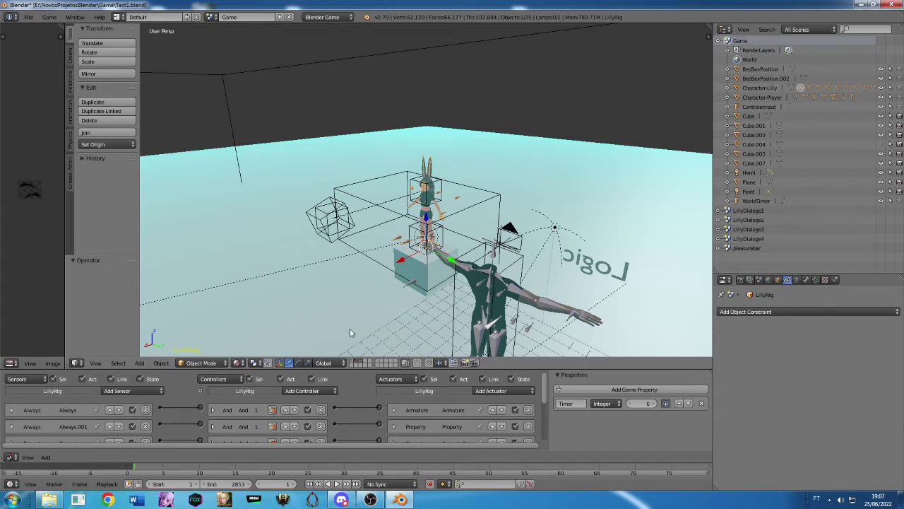
- Put LillyRig in Pose Mode from the interaction mode list and enlarge the logic editor
click(224, 362)
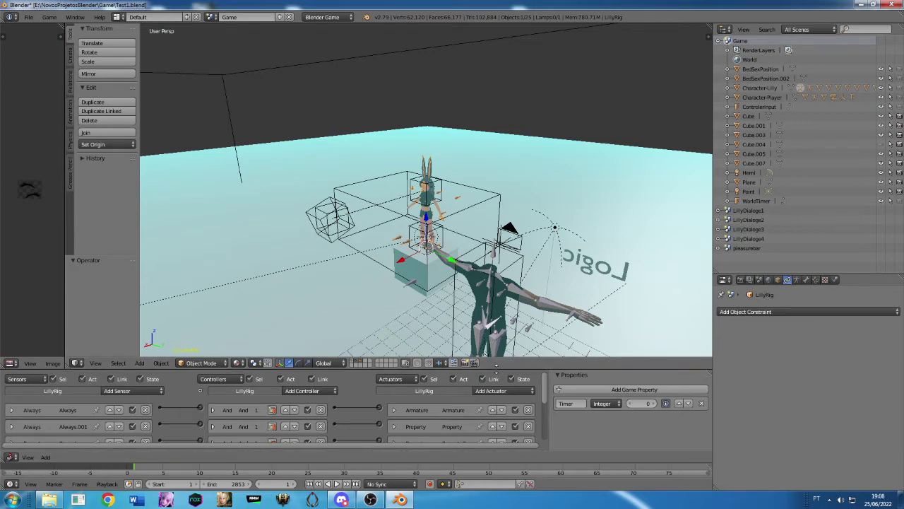
drag(496, 359, 512, 225)
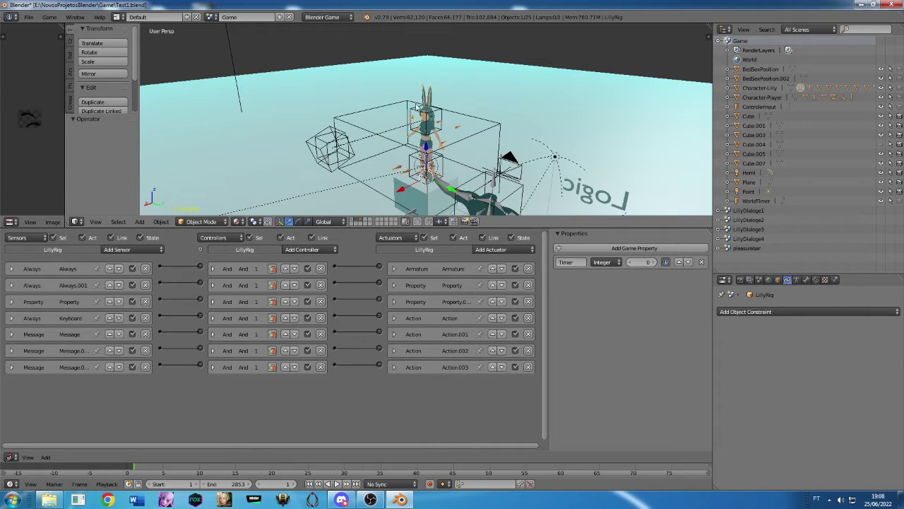
click(203, 222)
- Put LillyRig in Pose Mode, add an Armature actuator, and show upper_arm.L's bone constraints
key(Return)
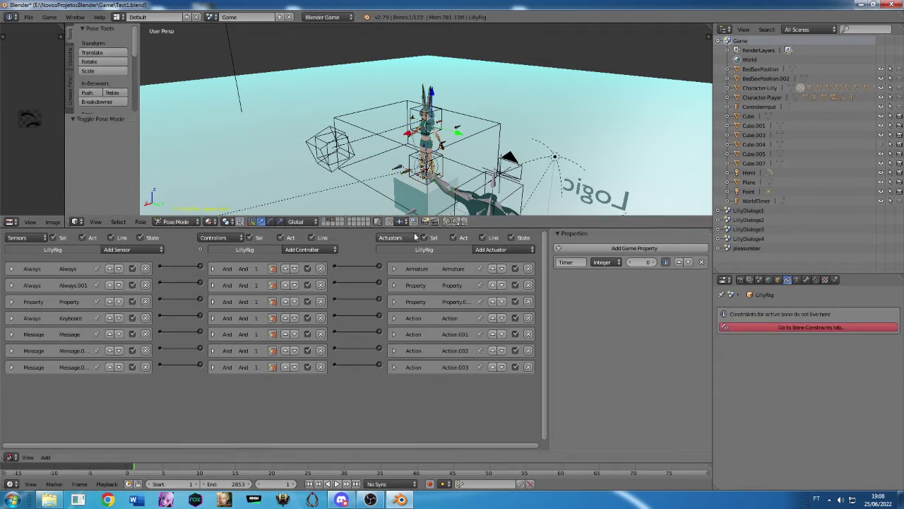
click(485, 249)
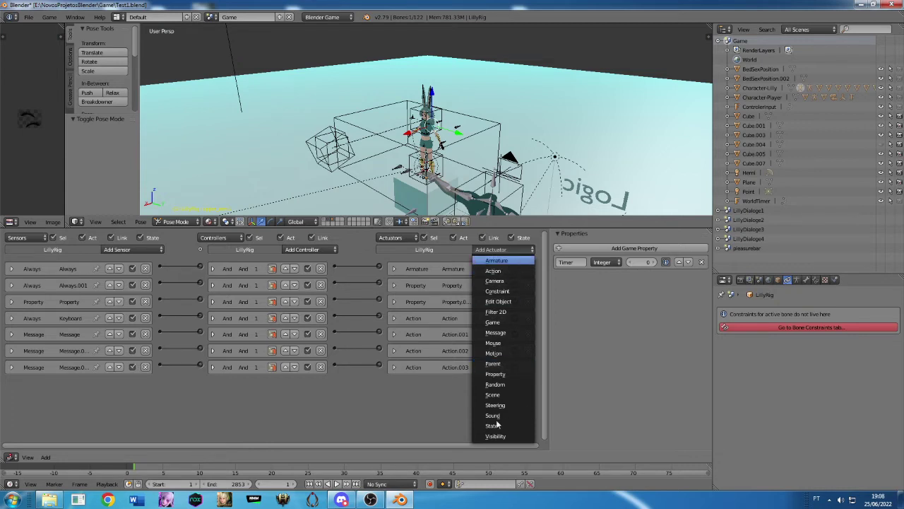
key(Return)
click(461, 399)
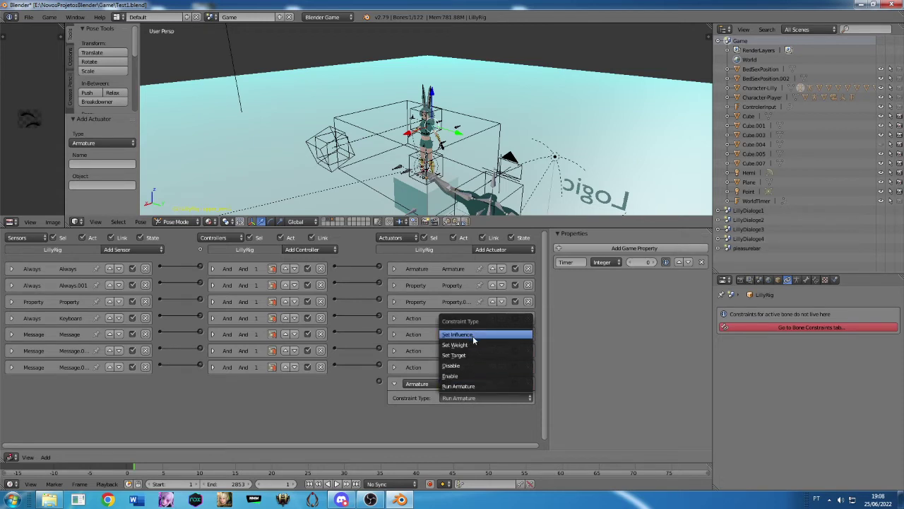
click(816, 280)
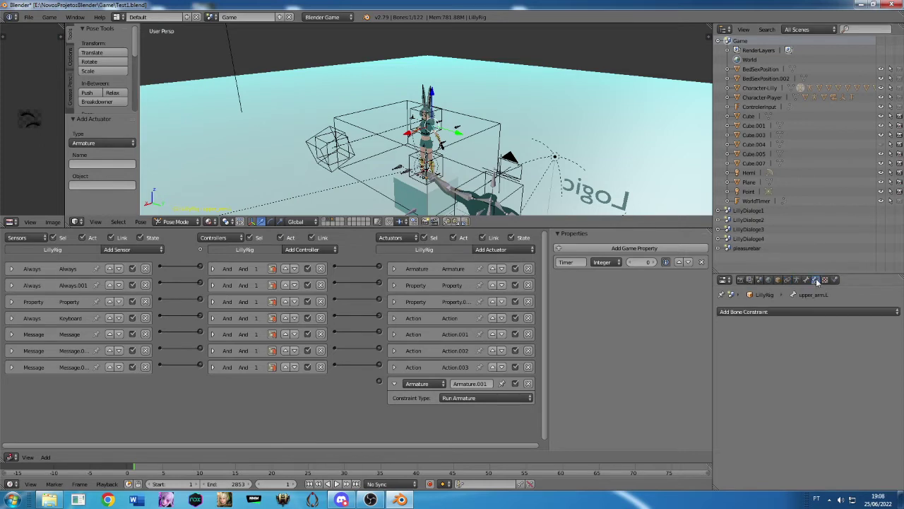
click(781, 311)
- Set the Armature actuator to Set Influence on a chosen bone, then delete Armature.001
click(516, 399)
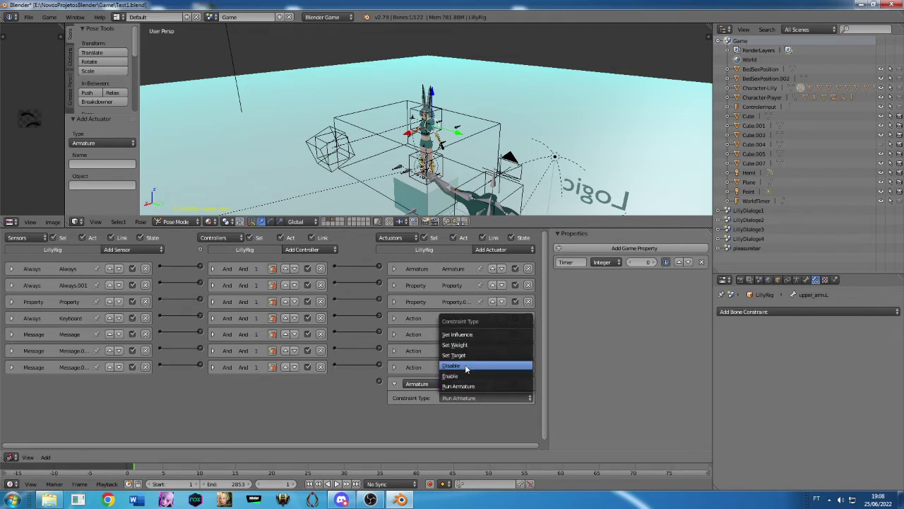
click(469, 334)
click(480, 411)
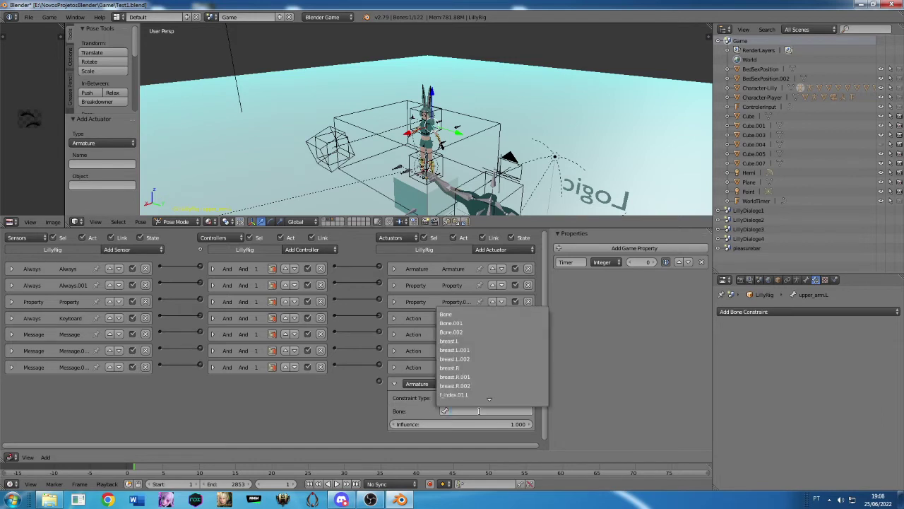
click(459, 314)
click(468, 422)
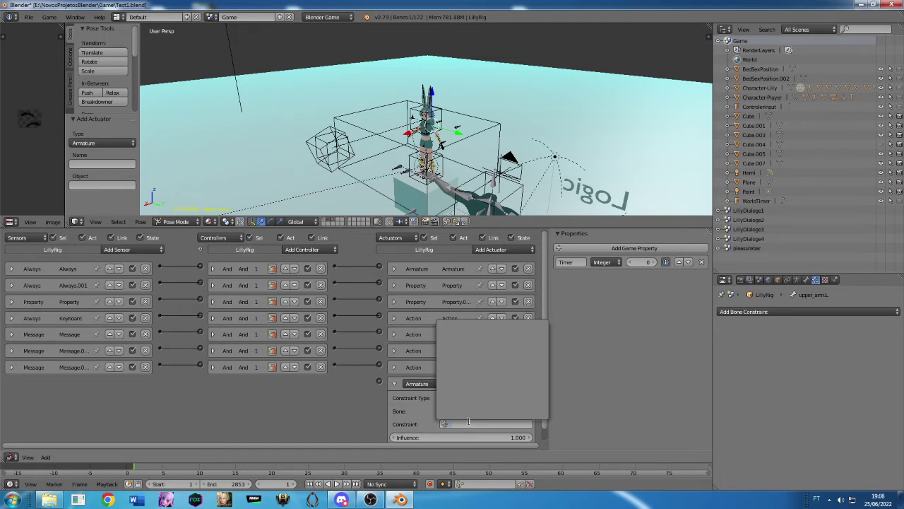
click(436, 424)
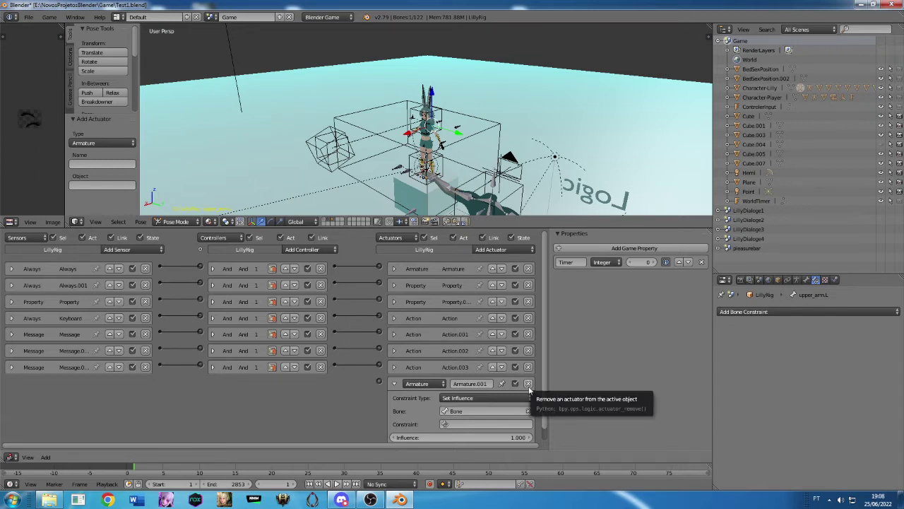
click(528, 383)
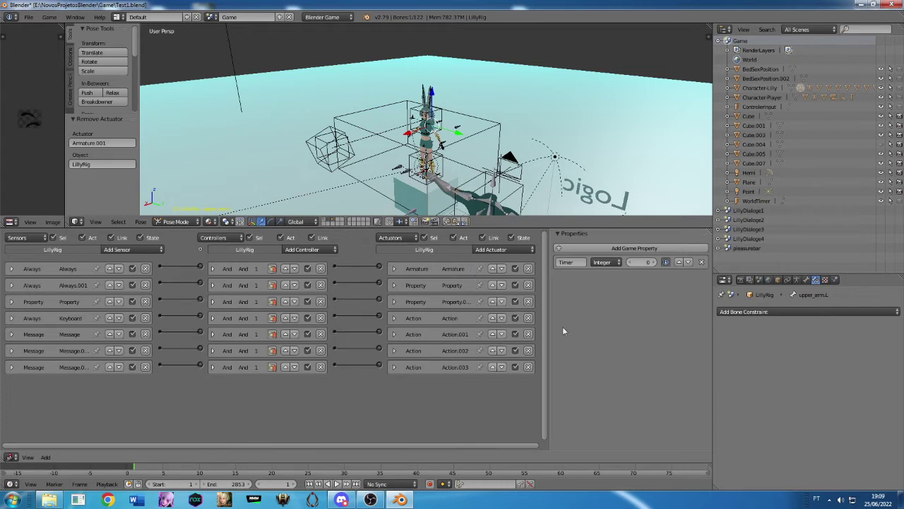
- Select the head-area bone spine.006_L.003, briefly inspecting the Action and Action.003 actuators
click(395, 318)
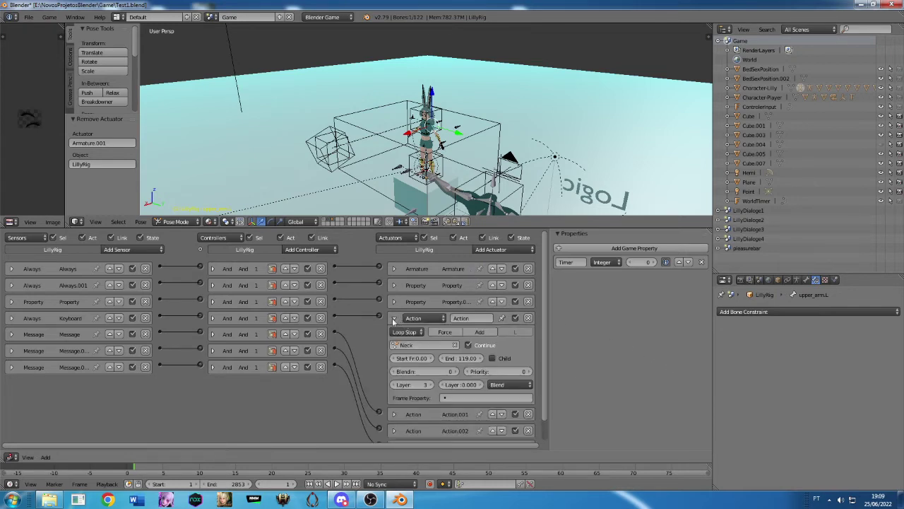
click(395, 318)
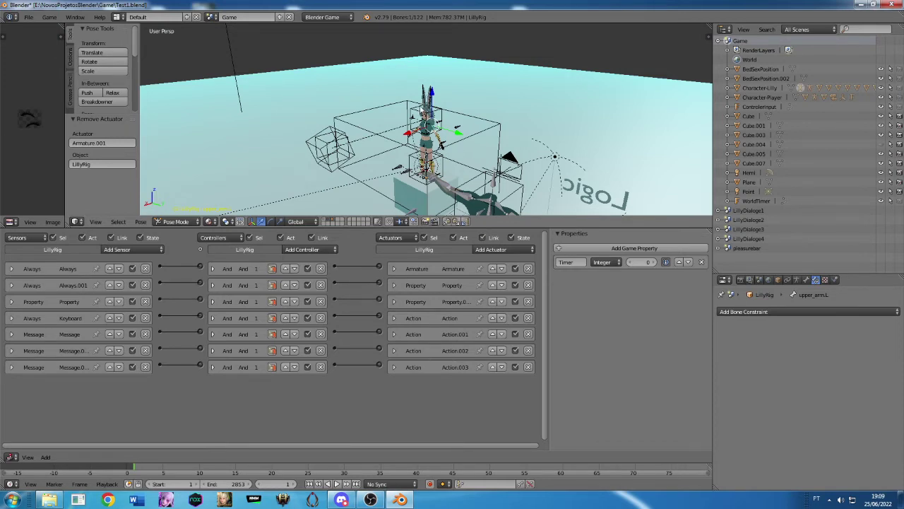
right_click(433, 92)
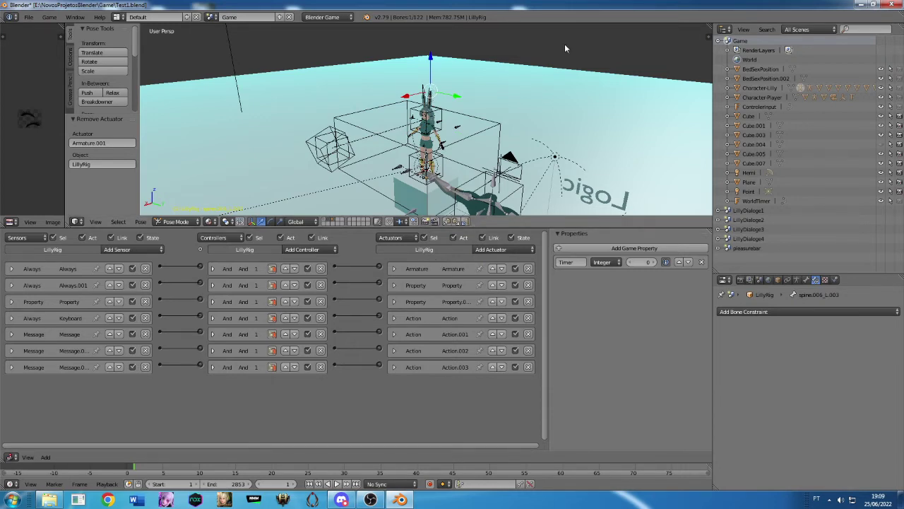
click(394, 367)
click(395, 369)
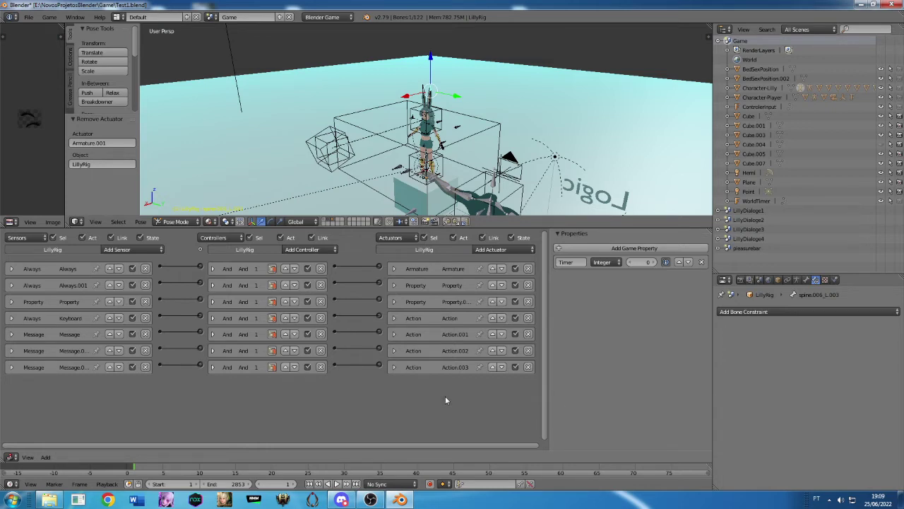
click(795, 311)
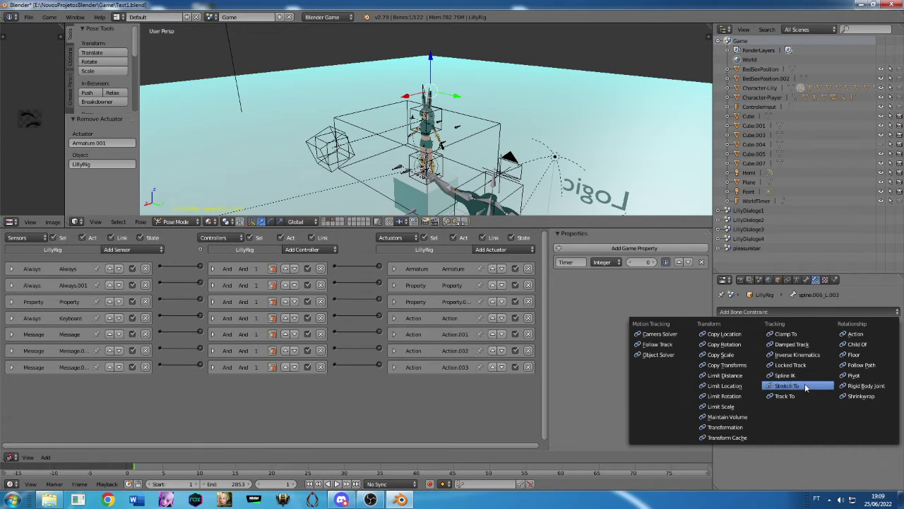
click(791, 345)
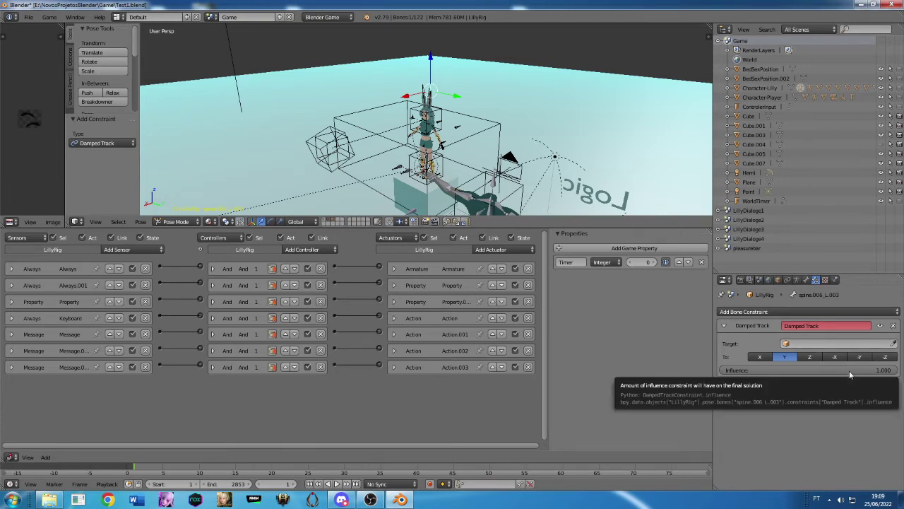
drag(849, 370, 706, 370)
text(0.705)
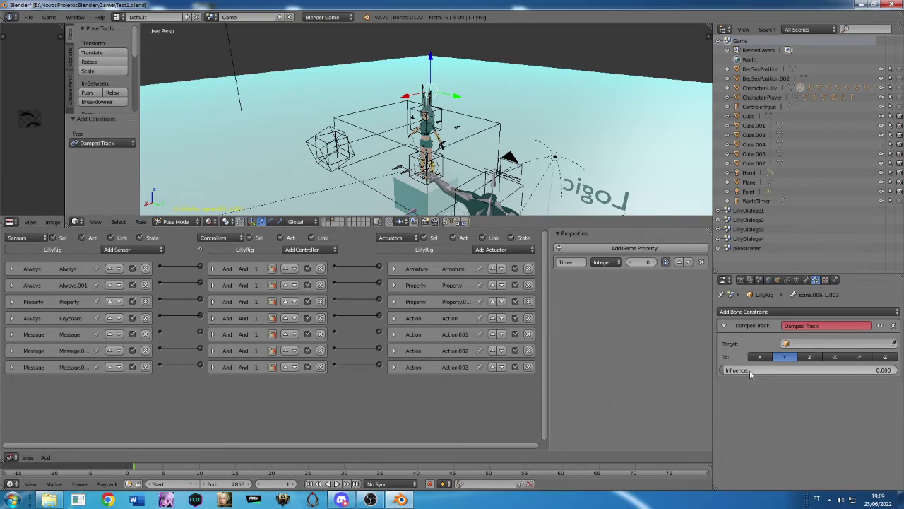
key(Return)
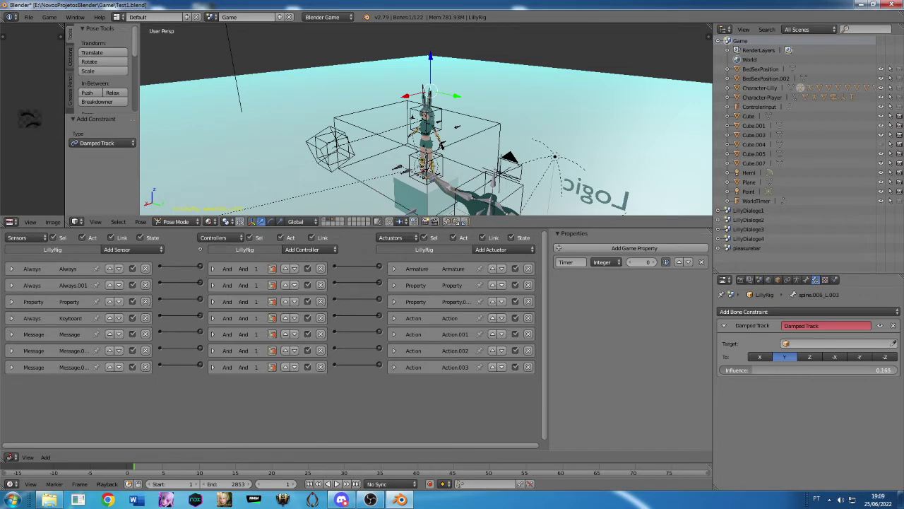
text(1)
key(Return)
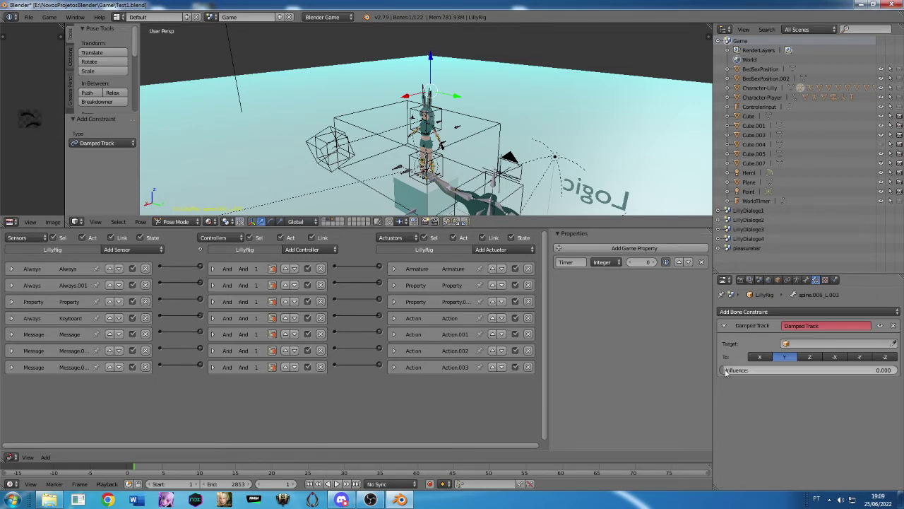
drag(811, 370, 736, 370)
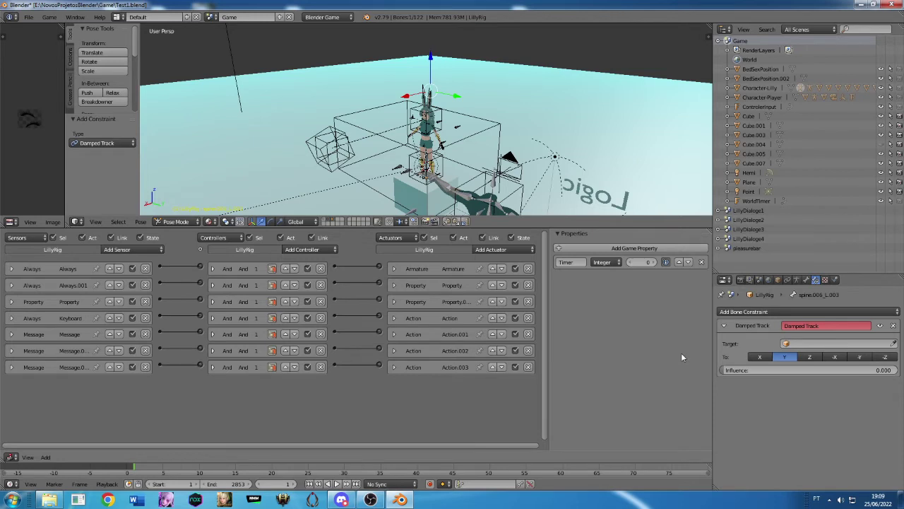
click(394, 318)
click(394, 318)
click(394, 318)
click(395, 318)
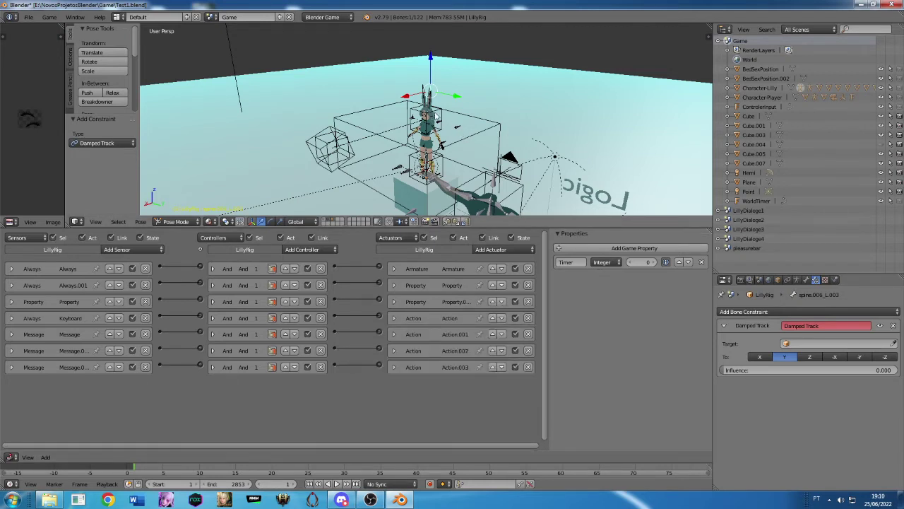
click(503, 250)
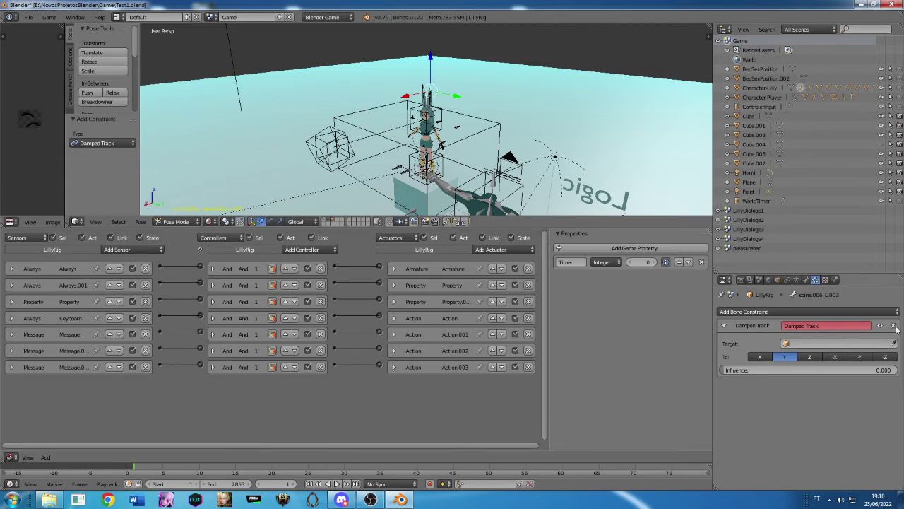
click(894, 326)
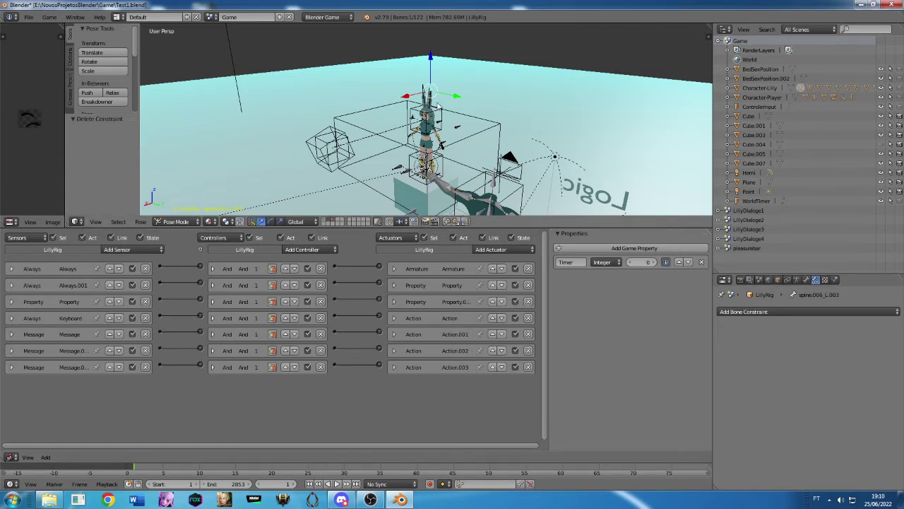
- Select bone upper_arm.R.001, switch the rig to Object Mode, and resize the 3D view and logic editor
right_click(438, 112)
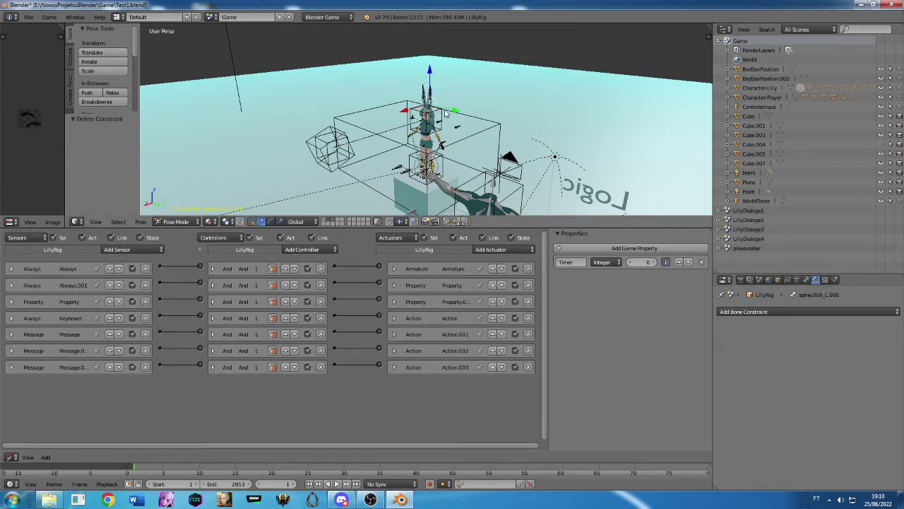
right_click(444, 114)
click(168, 222)
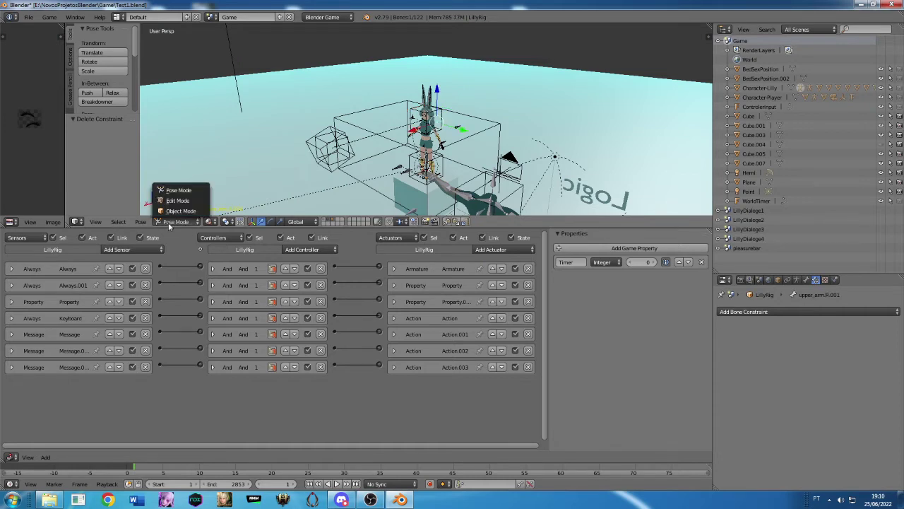
click(178, 211)
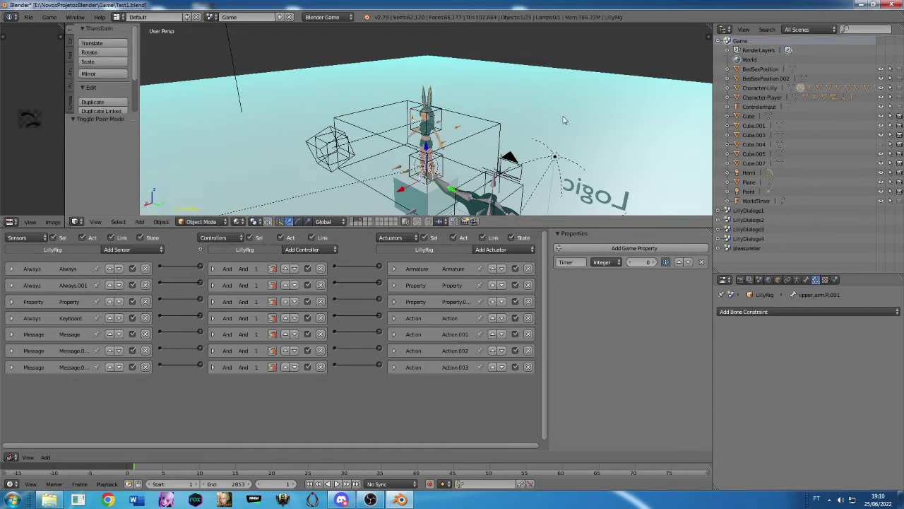
right_click(443, 117)
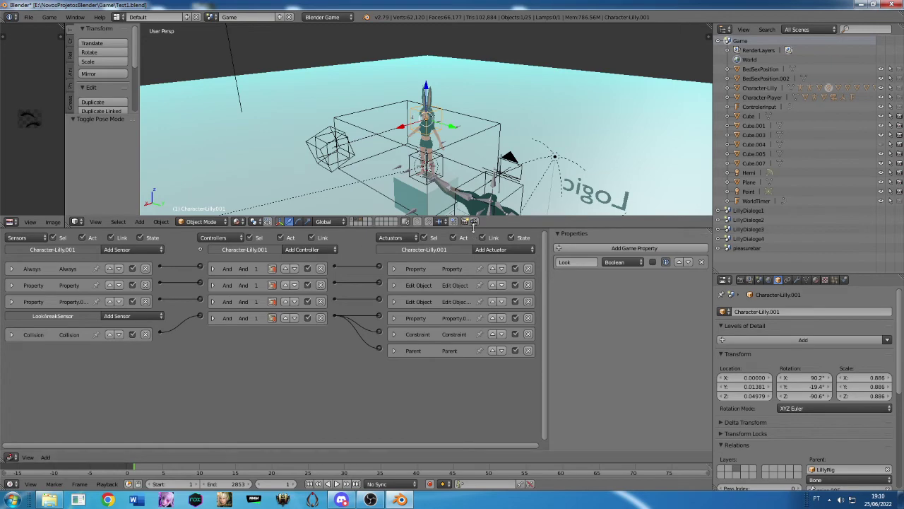
drag(477, 228, 488, 318)
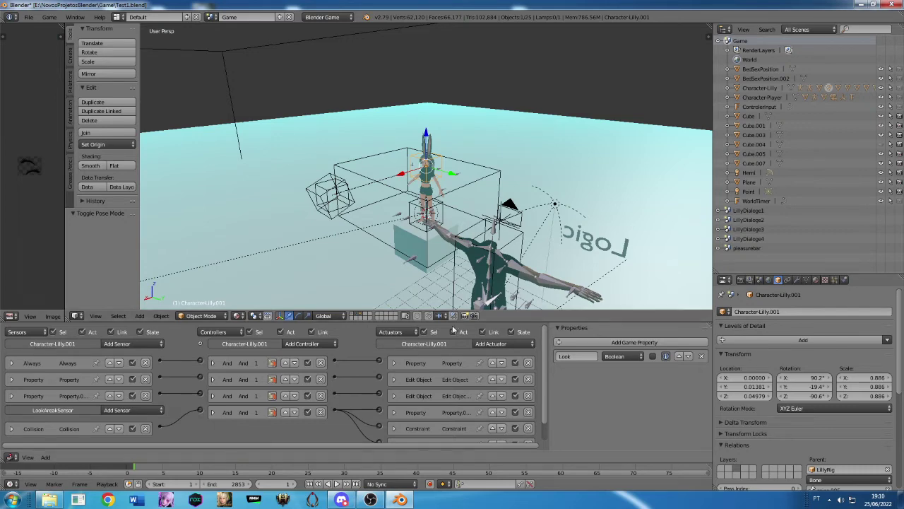
mouse_move(452, 318)
mouse_down()
mouse_move(475, 168)
mouse_move(469, 240)
mouse_up()
- Select LillyRig, add a trial Armature actuator, then delete Armature.001 unchanged
right_click(455, 139)
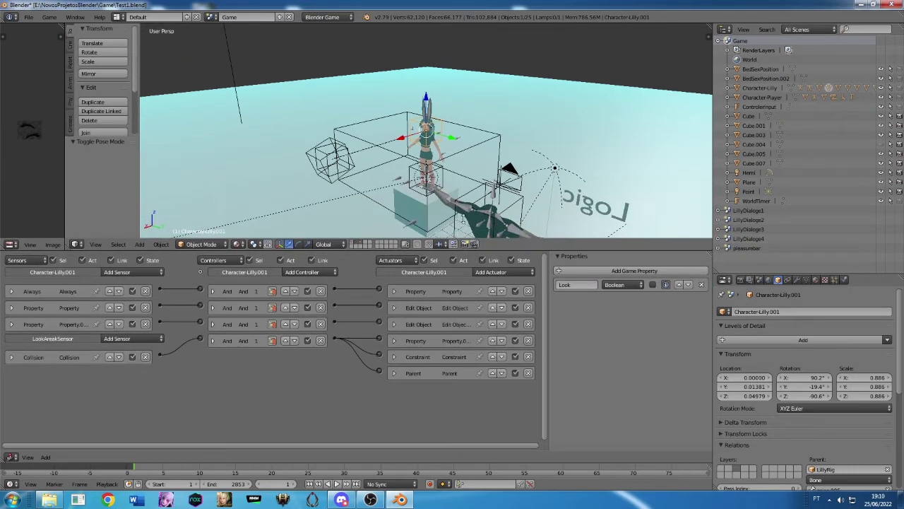
click(500, 272)
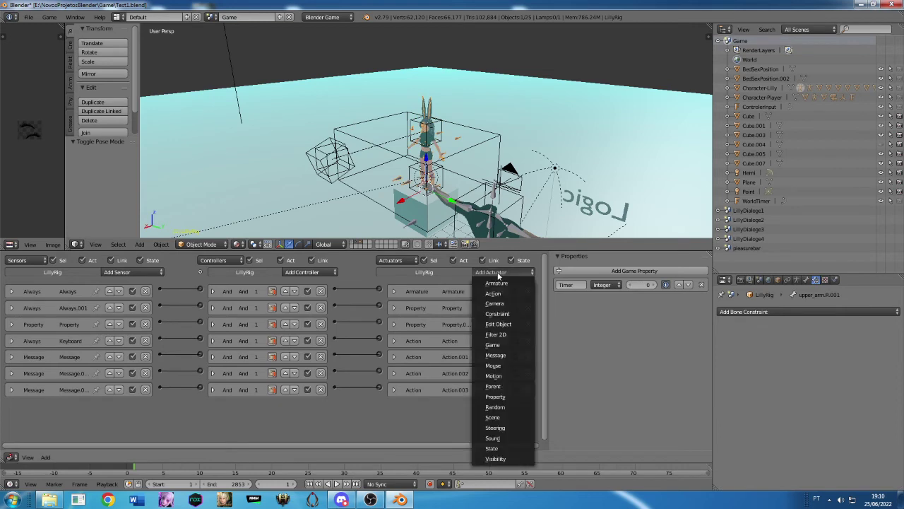
click(498, 283)
click(480, 420)
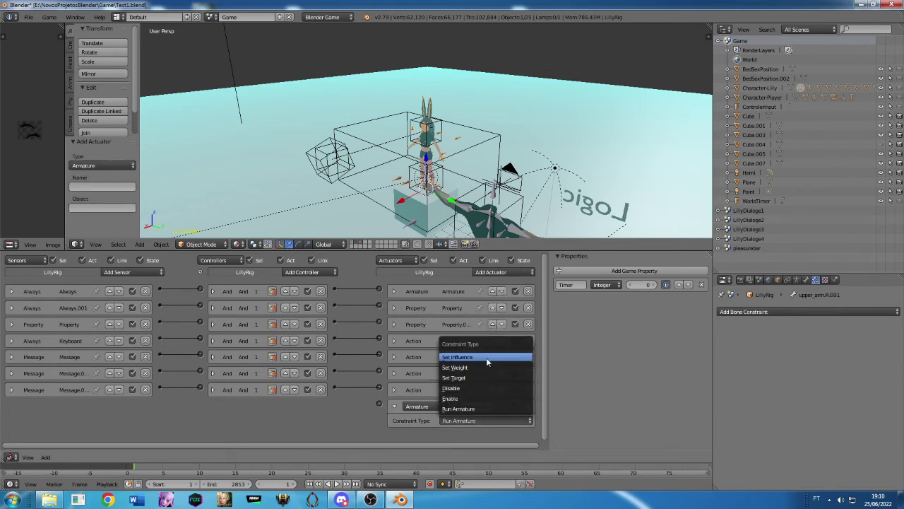
key(Escape)
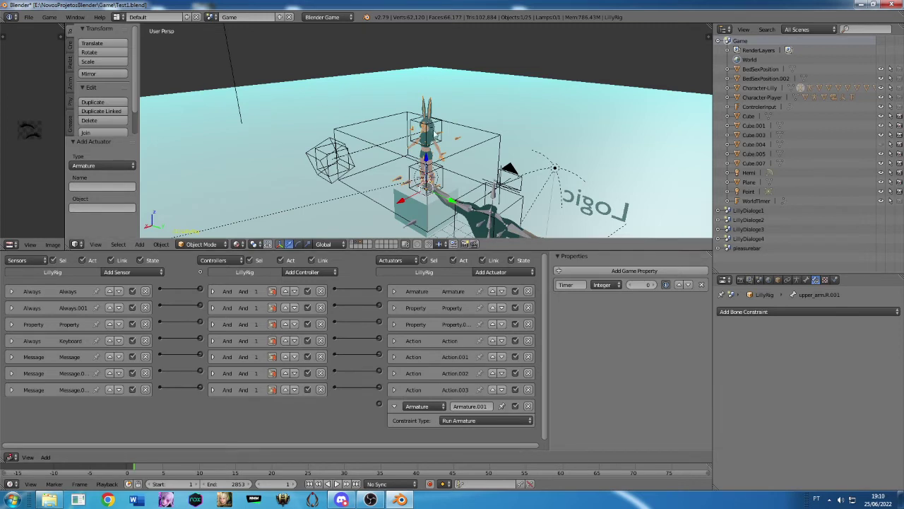
click(528, 406)
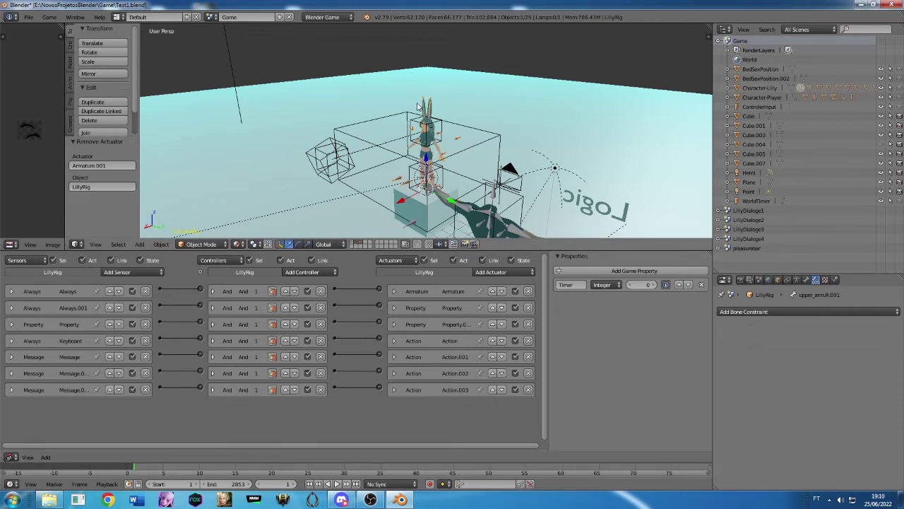
- From the scene camera view in an enlarged, slightly panned 3D view, start the game to test Lilly
key(KP_0)
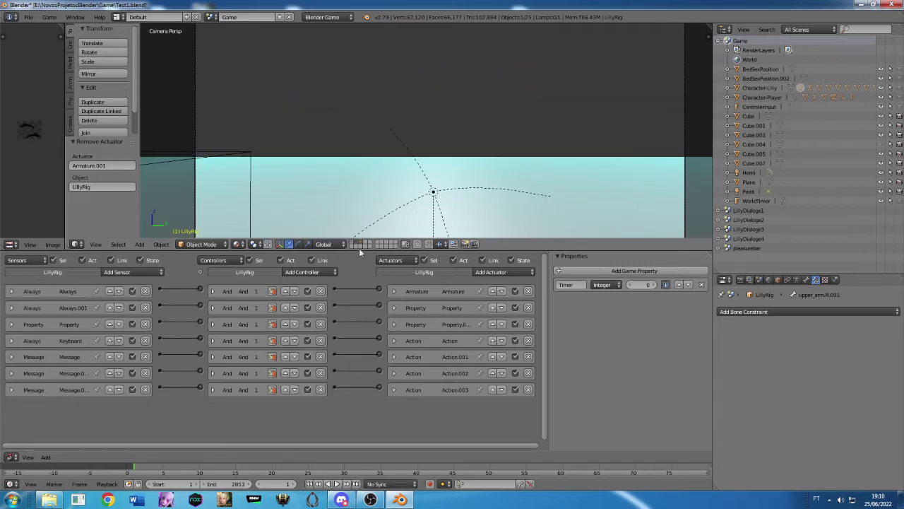
drag(359, 250, 366, 375)
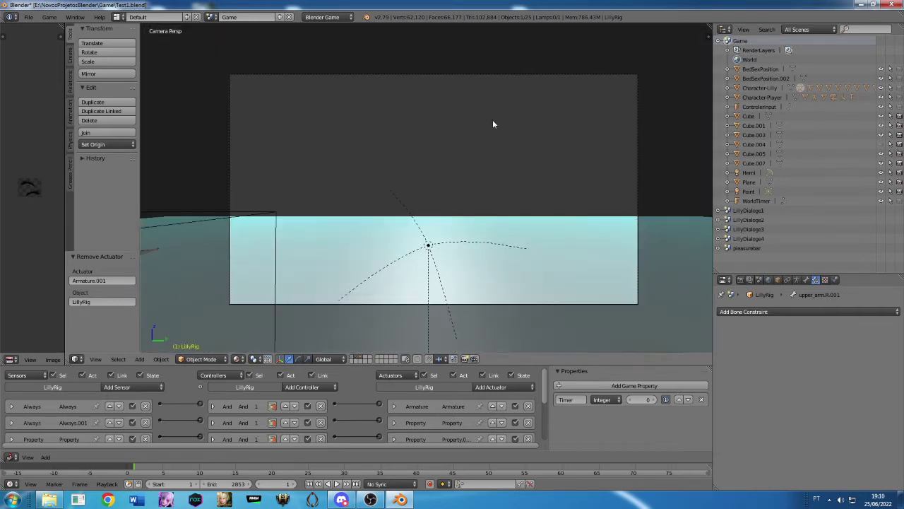
shift+middle_drag(506, 124, 487, 126)
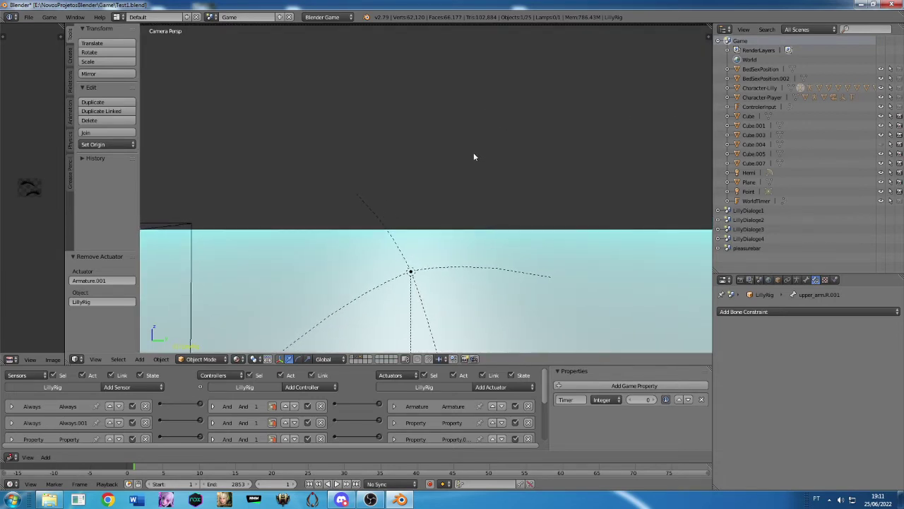
key(p)
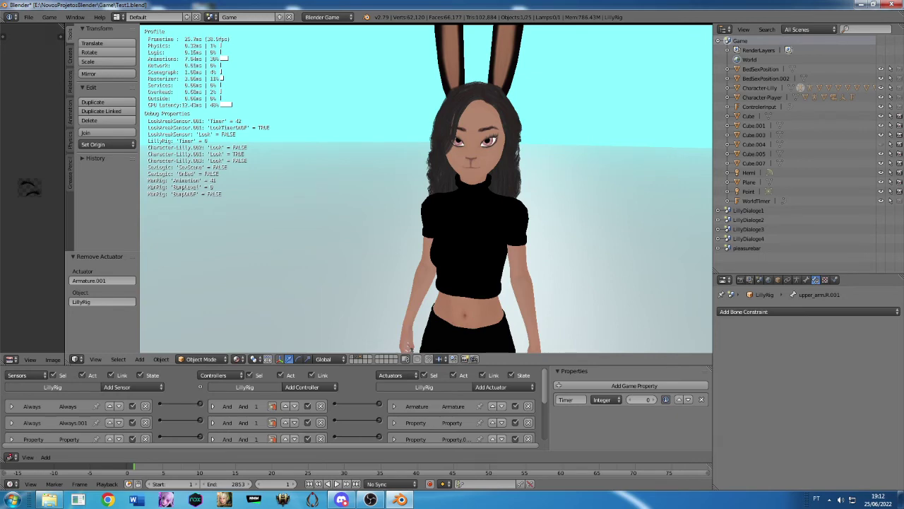
key(Escape)
key(KP_0)
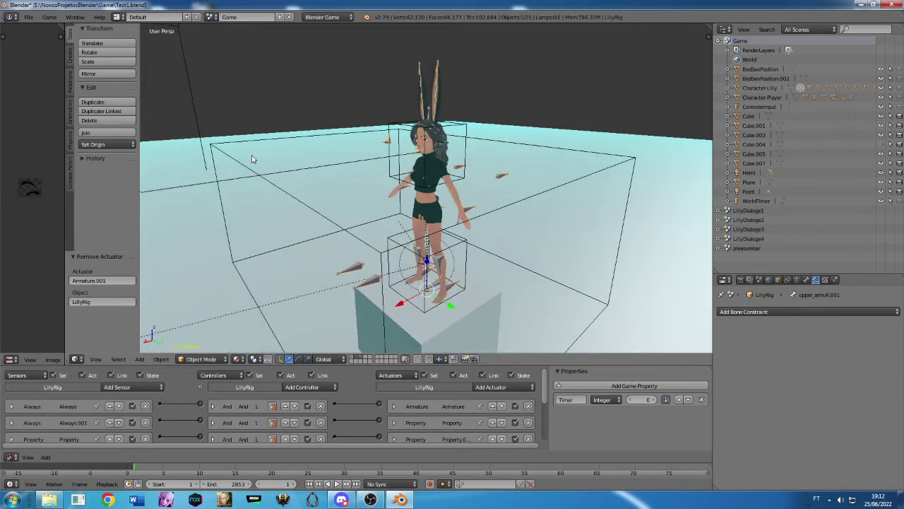
scroll(262, 162, up, 6)
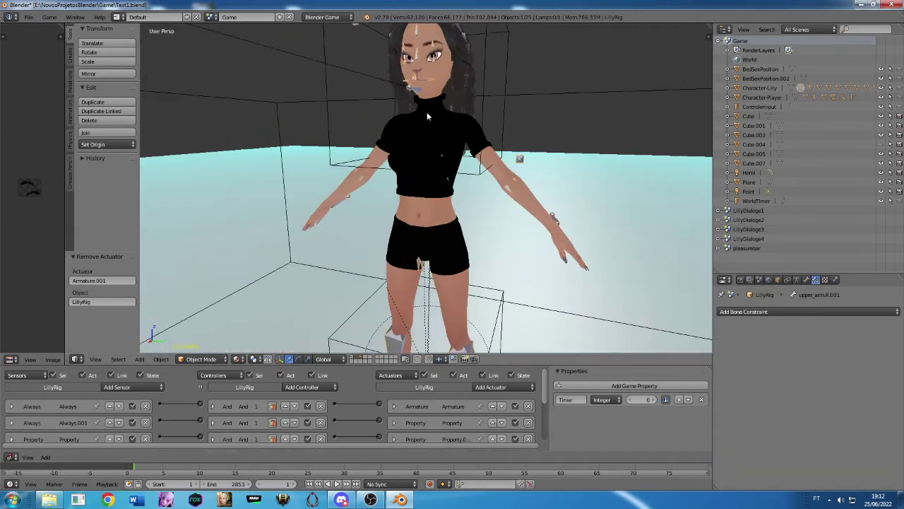
middle_drag(427, 111, 431, 215)
scroll(430, 215, up, 2)
scroll(430, 214, up, 2)
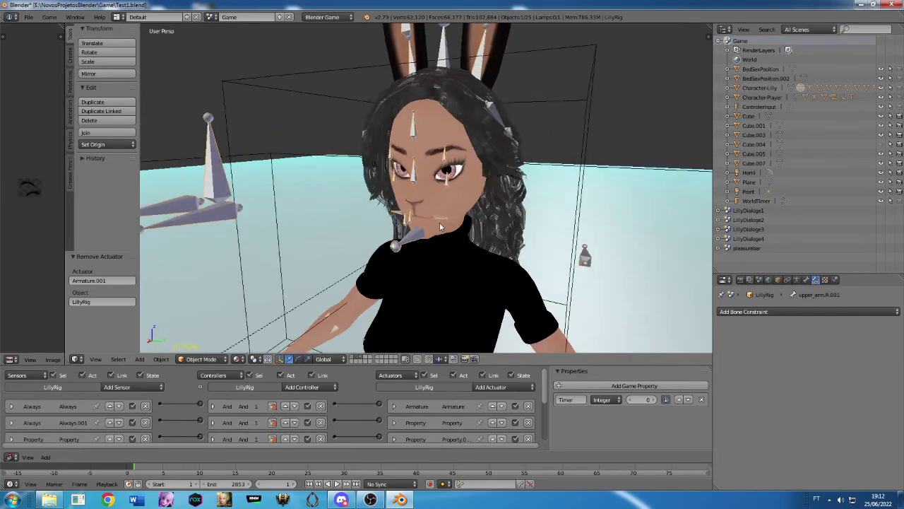
middle_drag(474, 219, 423, 220)
scroll(422, 220, up, 3)
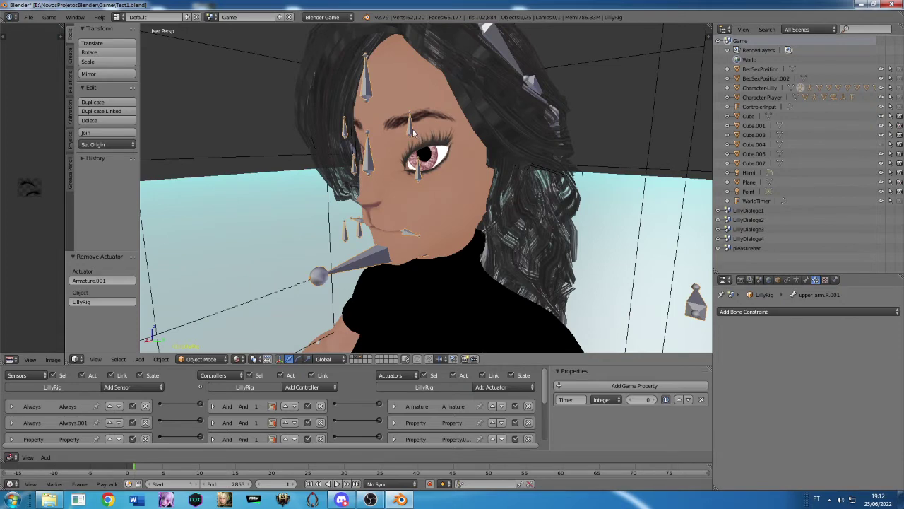
key(Tab)
shift+right_click(344, 130)
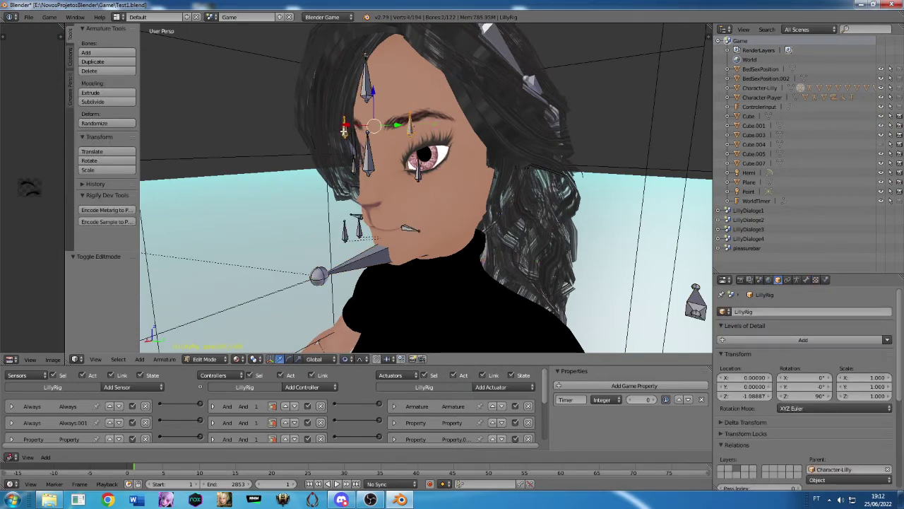
middle_drag(412, 165, 318, 178)
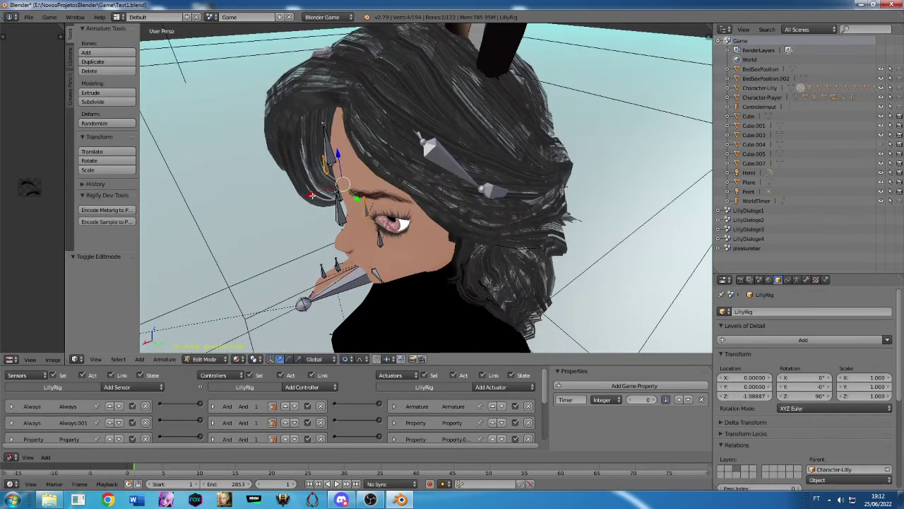
key(shift+d)
key(x)
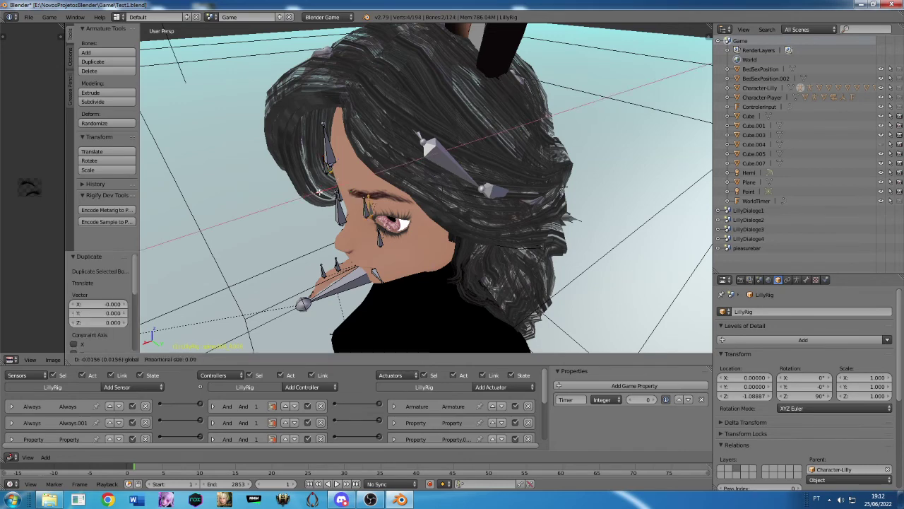
click(327, 190)
middle_drag(327, 189, 449, 166)
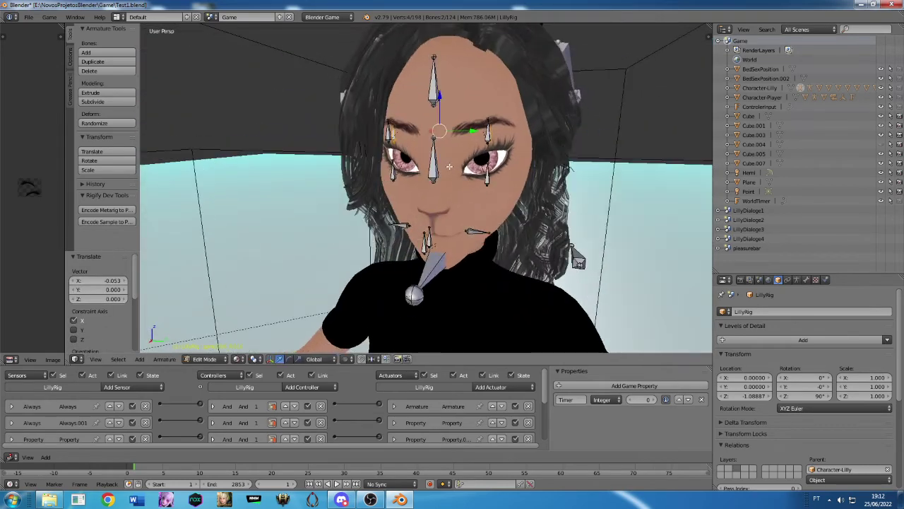
key(g)
key(z)
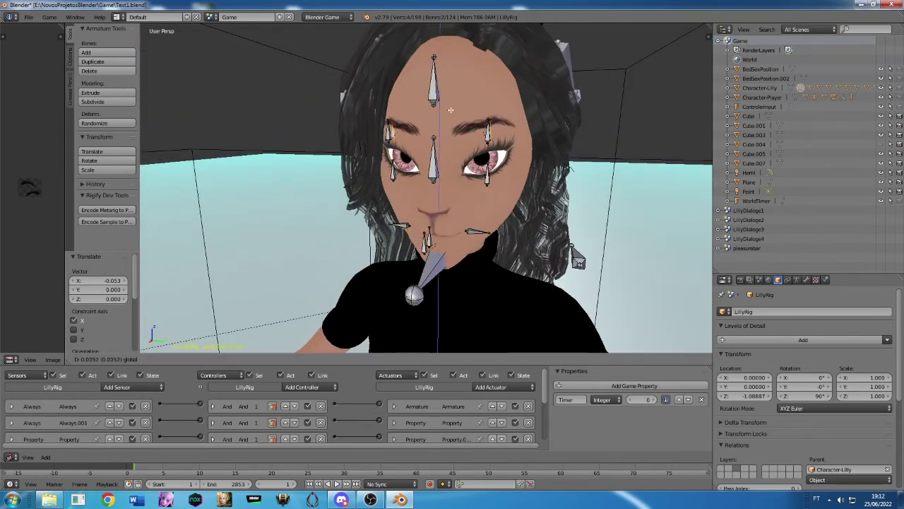
right_click(475, 179)
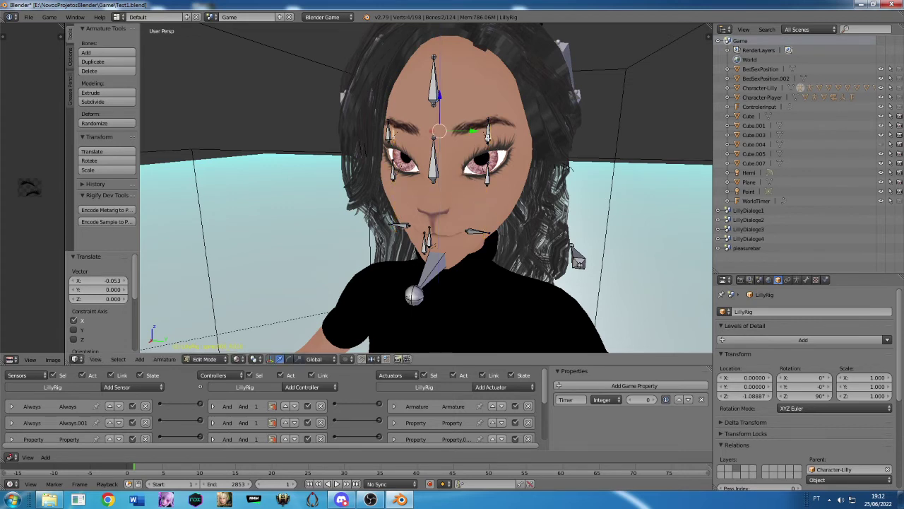
key(x)
click(492, 189)
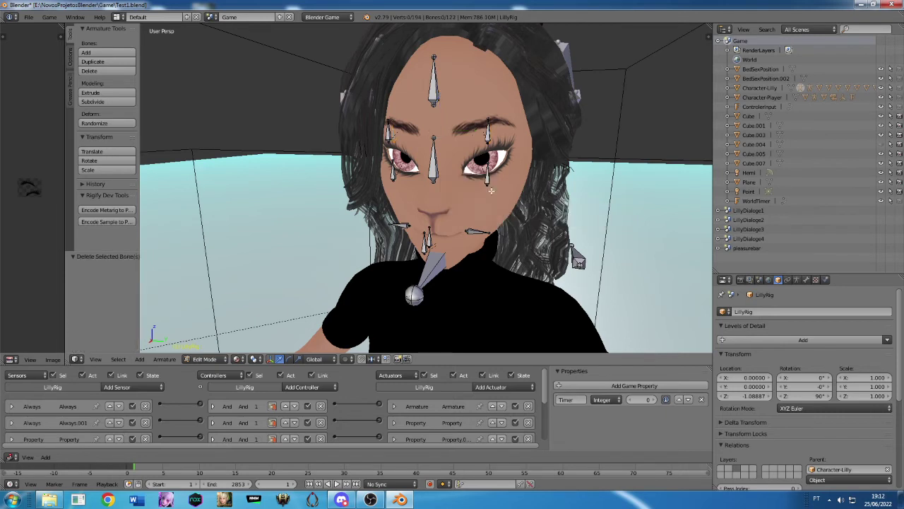
right_click(488, 134)
shift+right_click(391, 134)
key(g)
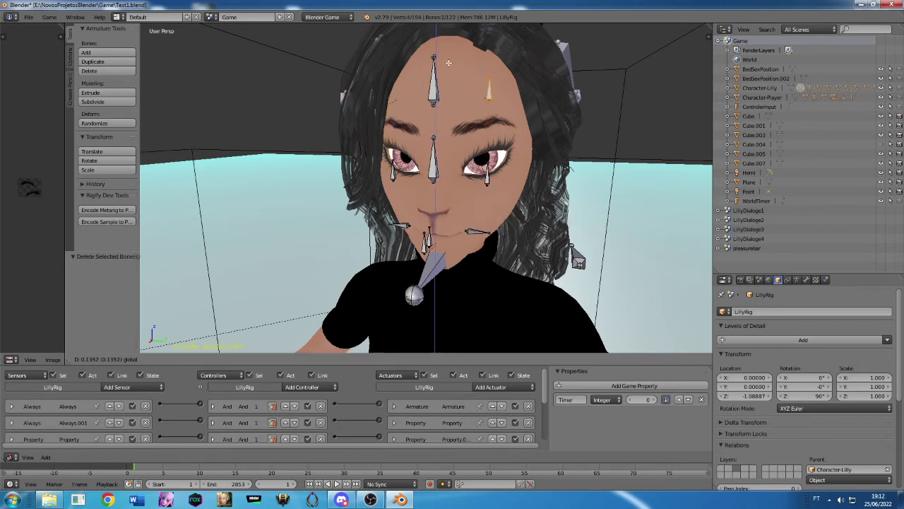
right_click(447, 167)
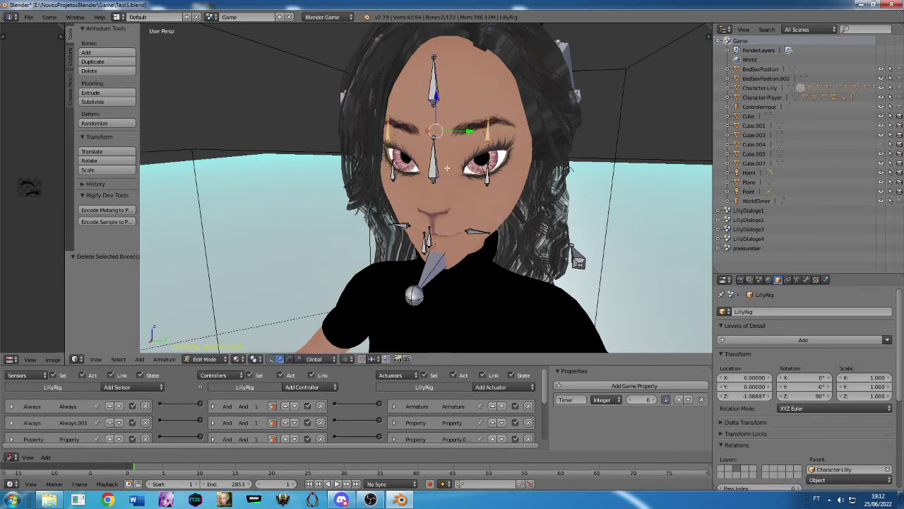
- Switch the rig to Pose Mode and briefly run the game to preview the eye blinking
click(204, 359)
click(208, 326)
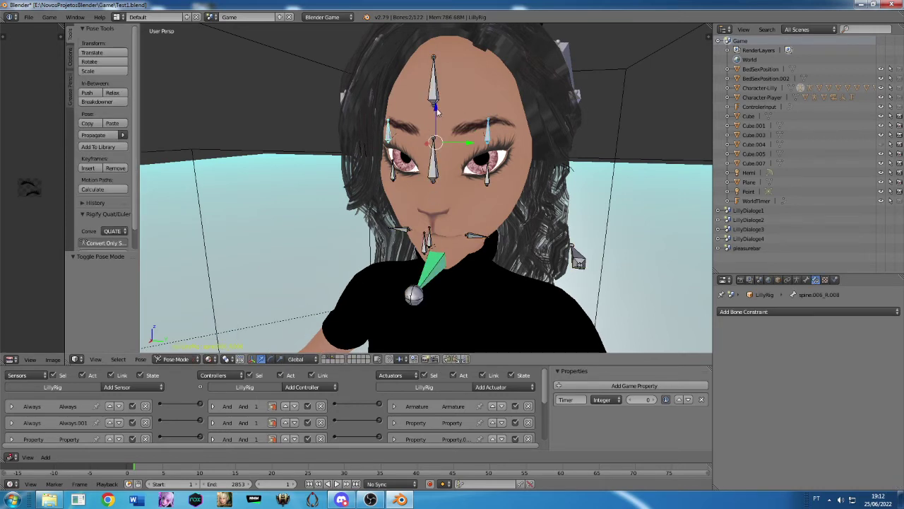
key(p)
key(Escape)
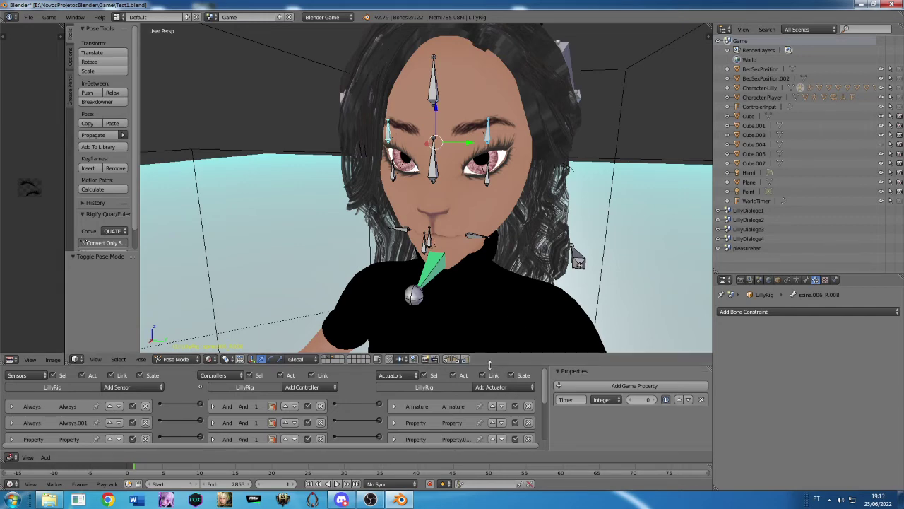
- Select bone spine.017 to show its Damped Track constraint on Character-Lilly.003's Group, influence 0.540
mouse_move(504, 366)
mouse_down()
mouse_move(503, 340)
mouse_move(503, 351)
mouse_up()
mouse_move(495, 296)
middle_down()
mouse_move(452, 262)
mouse_move(419, 255)
mouse_move(464, 251)
middle_up()
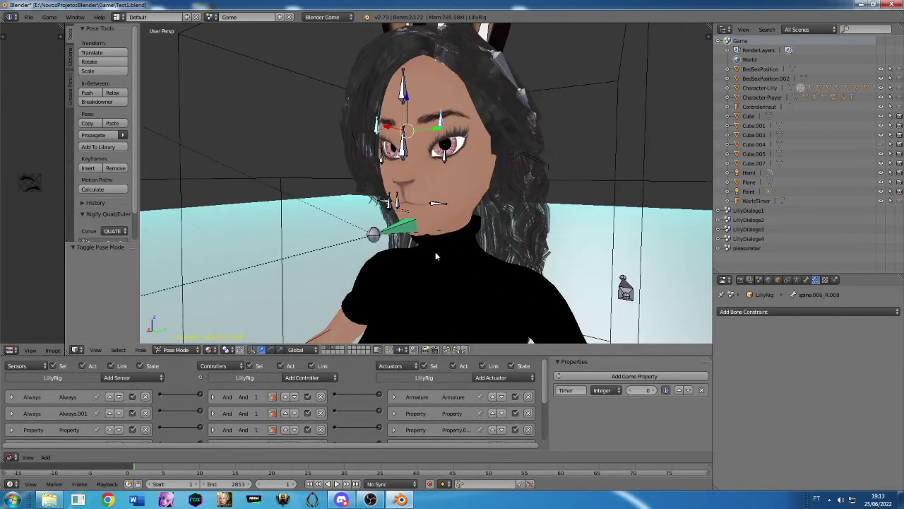
right_click(401, 233)
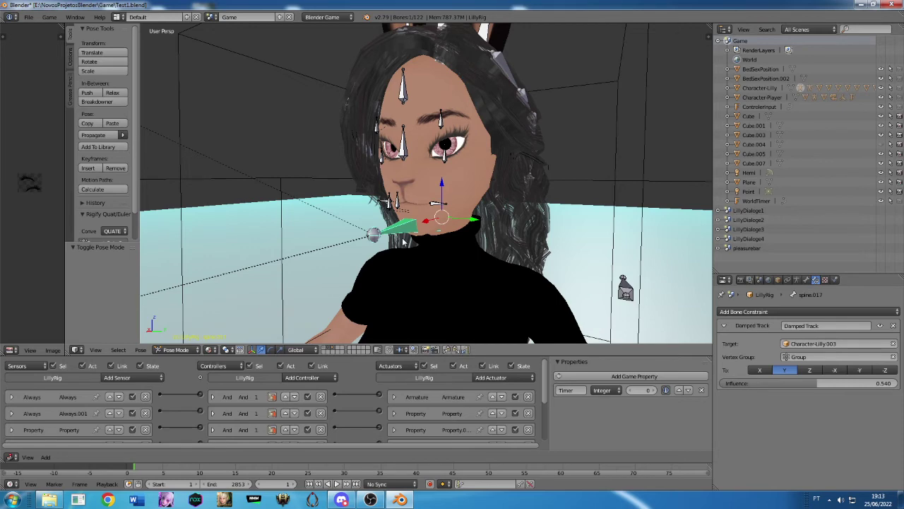
scroll(403, 240, down, 3)
scroll(404, 240, down, 2)
scroll(403, 240, up, 1)
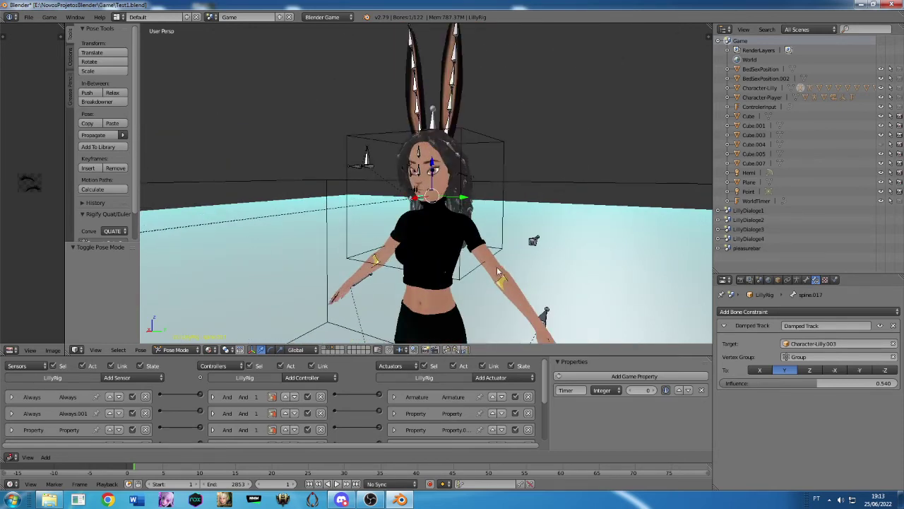
click(29, 17)
- Reload the start-up file as a new untitled scene, then return to Blender from the OBS window
click(29, 17)
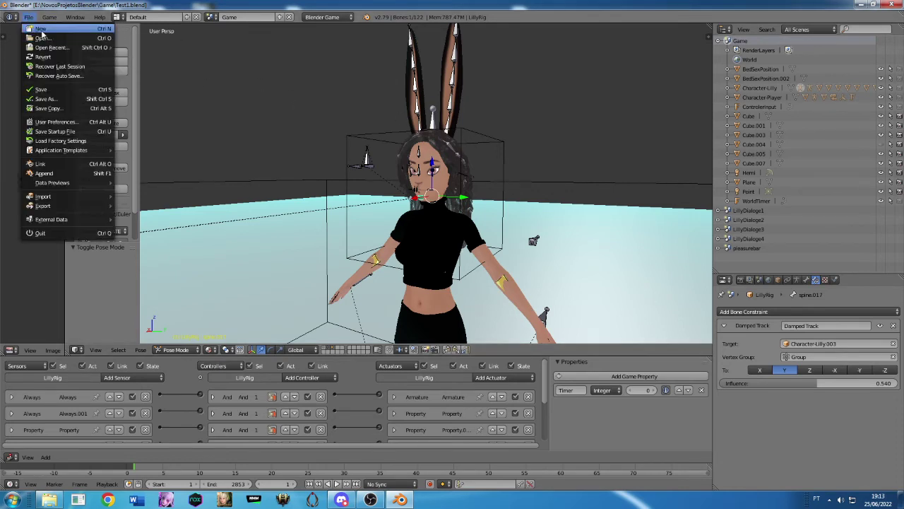
click(38, 28)
click(35, 39)
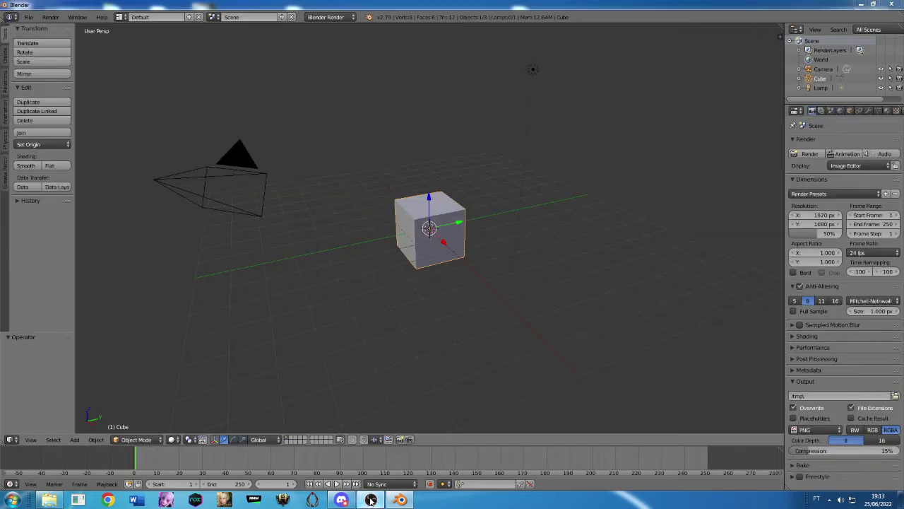
click(400, 500)
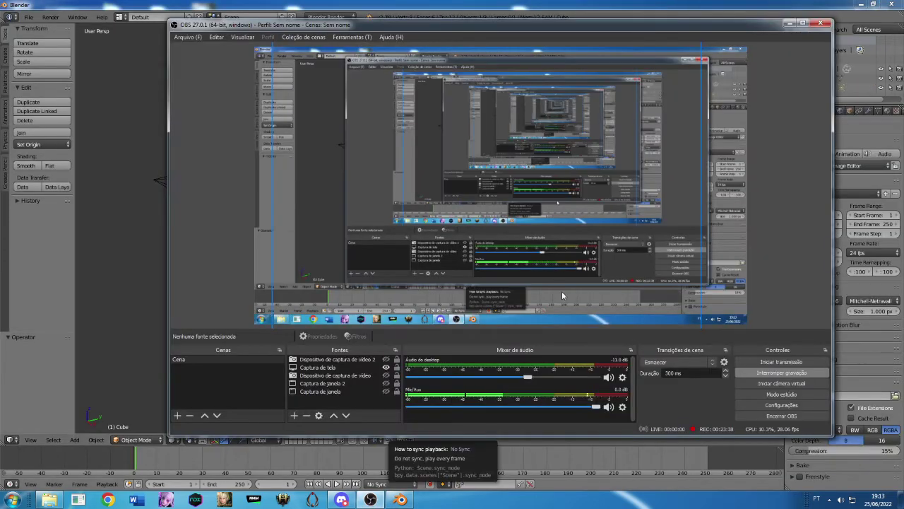
click(399, 499)
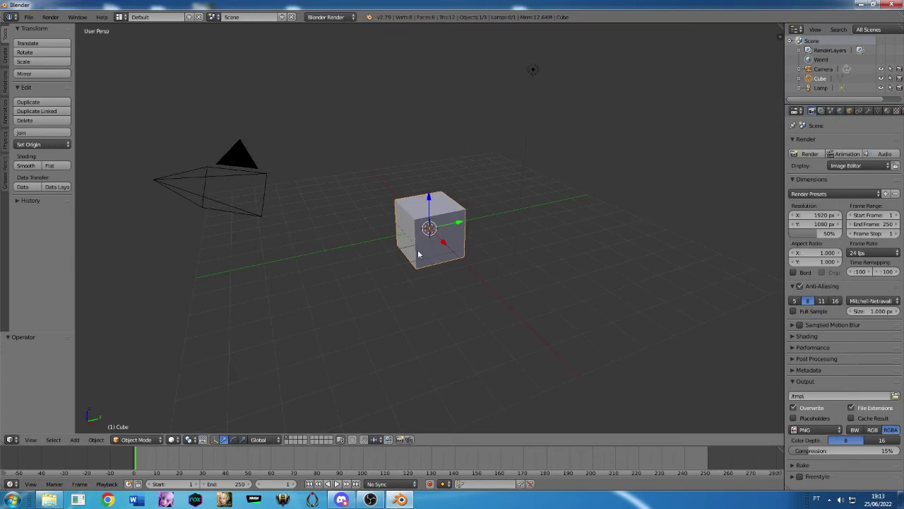
- Raise the cube, switch the engine to Blender Game, and add a scaled-up ground plane
drag(429, 216, 429, 87)
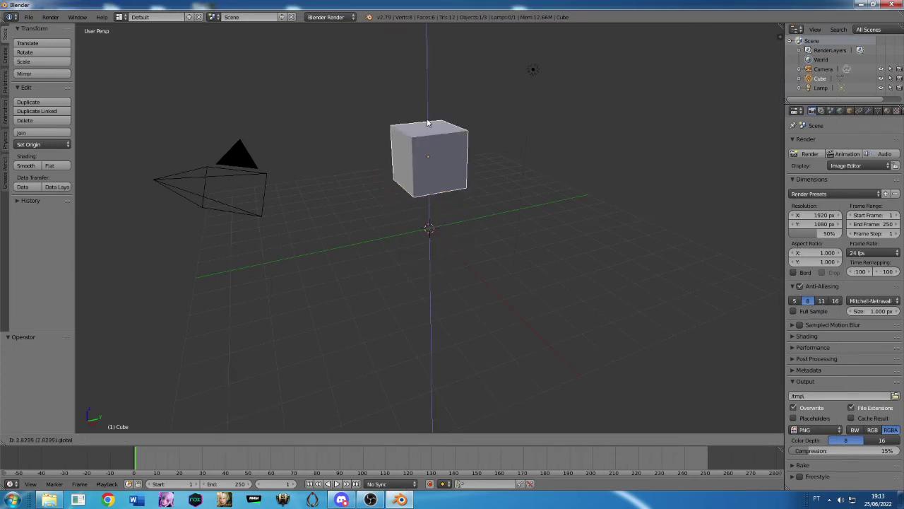
click(345, 18)
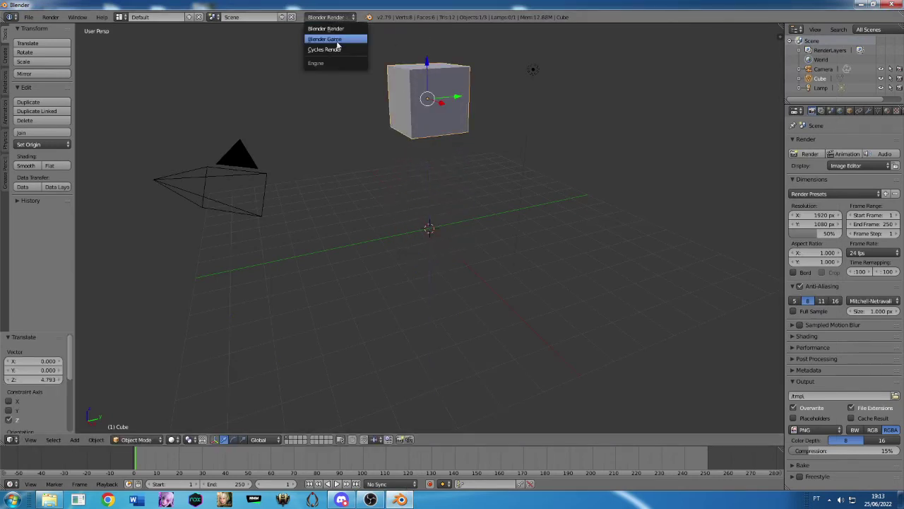
click(332, 40)
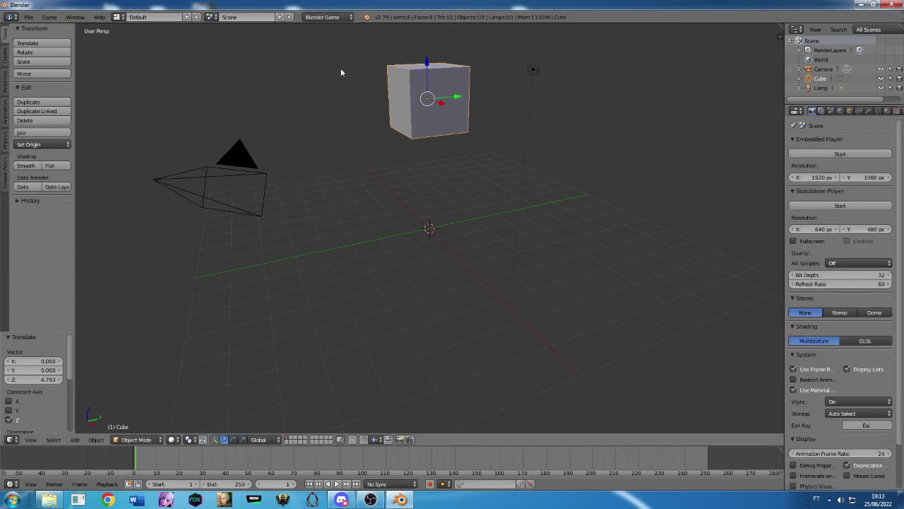
key(shift+a)
click(586, 171)
scroll(541, 189, down, 1)
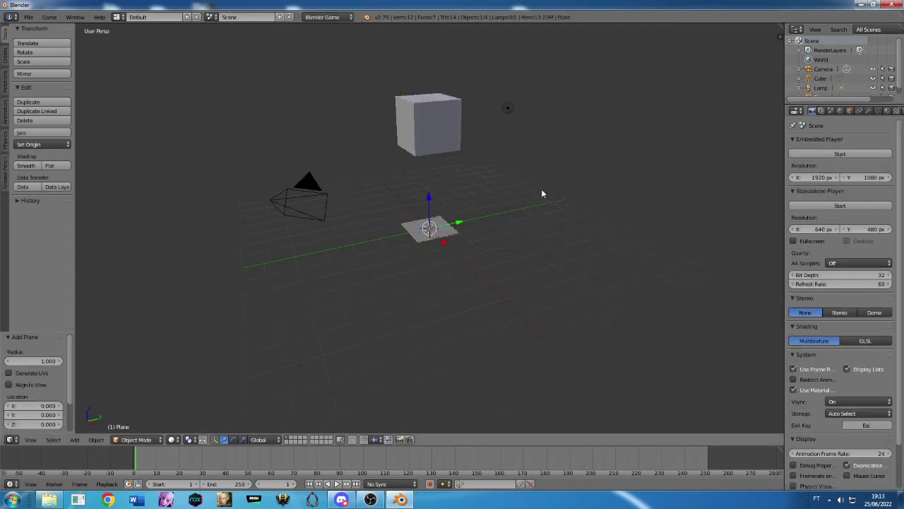
scroll(542, 188, down, 3)
key(s)
click(412, 74)
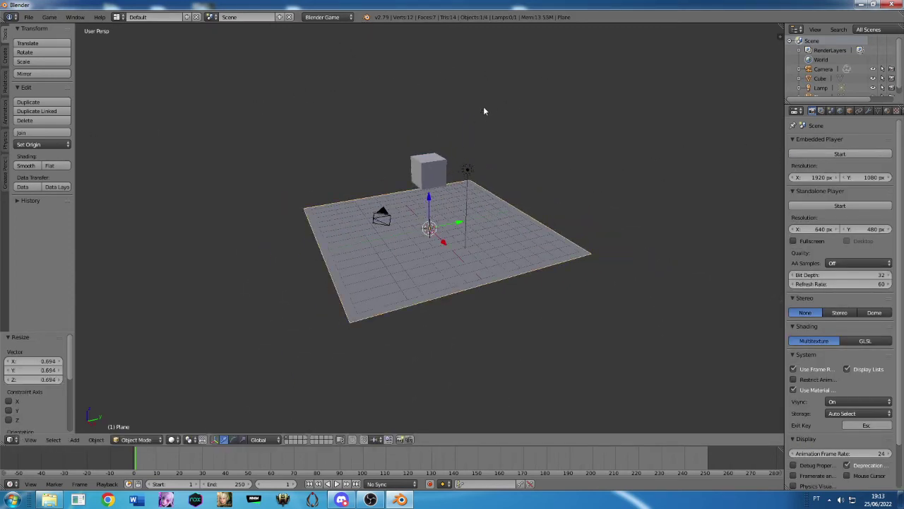
- Delete the camera and lower the cube back down onto the plane
right_click(380, 217)
key(x)
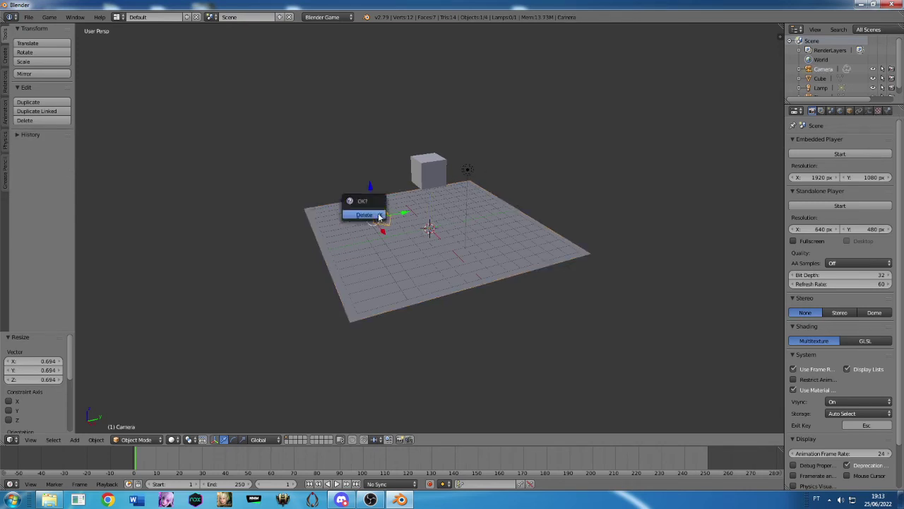
click(379, 216)
scroll(431, 152, up, 2)
right_click(432, 152)
middle_drag(439, 165, 459, 161)
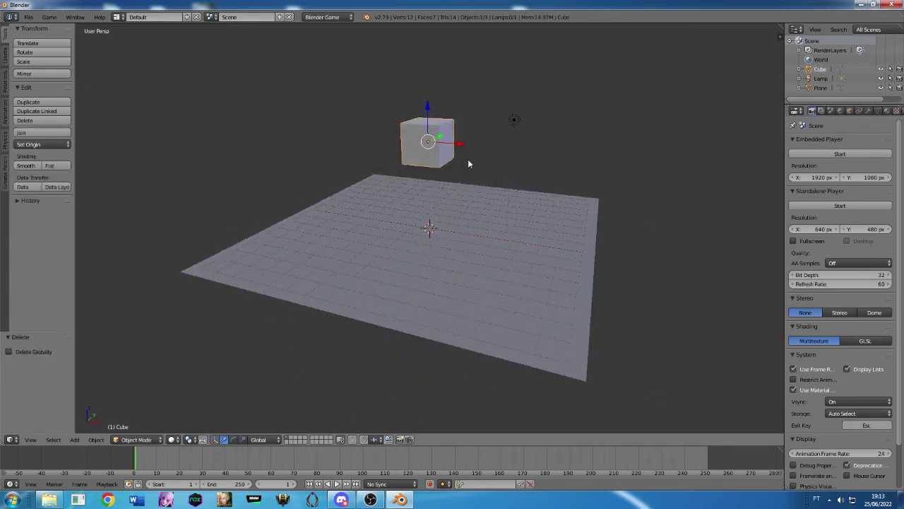
click(423, 110)
drag(430, 110, 440, 177)
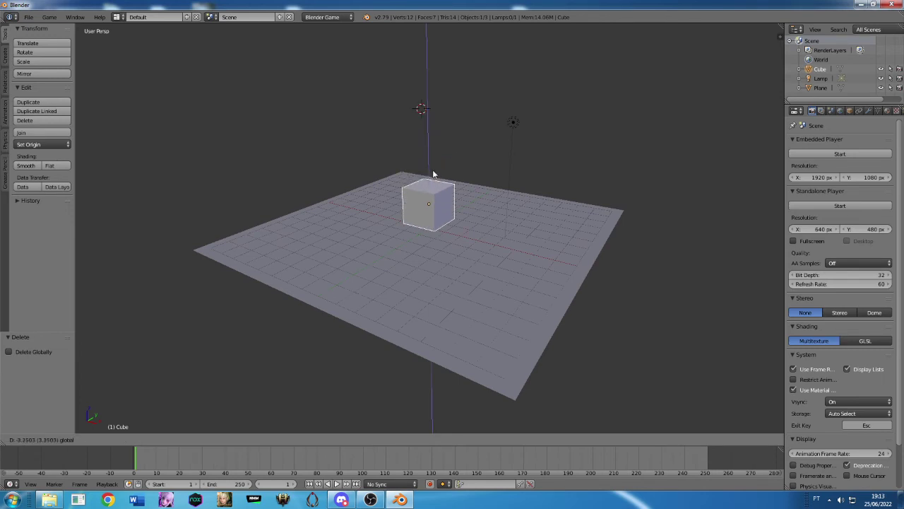
scroll(519, 169, up, 1)
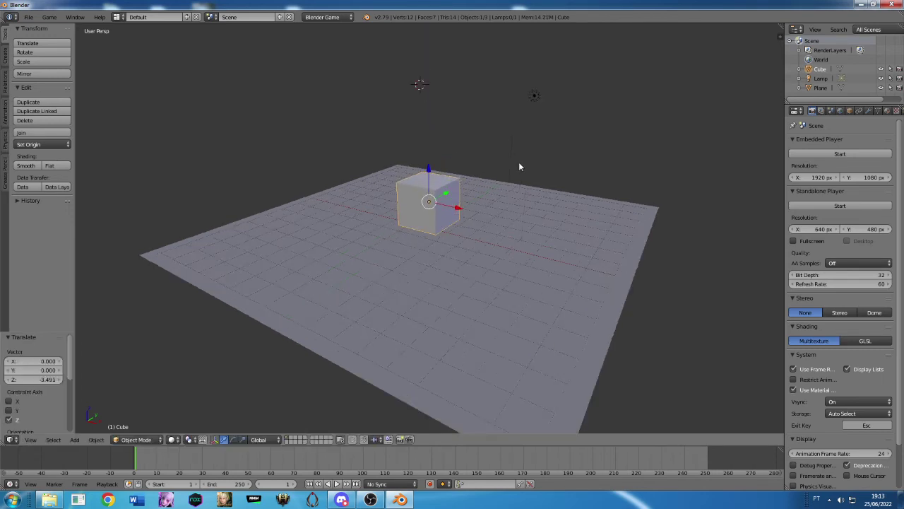
key(shift+a)
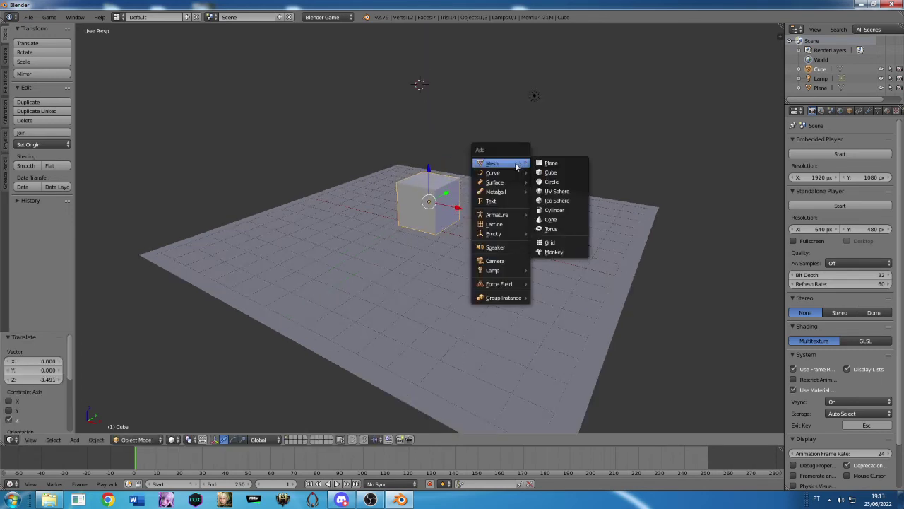
- Duplicate the cube as Cube.001, raise it about 4.4 units, and parent it to the original Cube
key(Escape)
key(shift+d)
key(Escape)
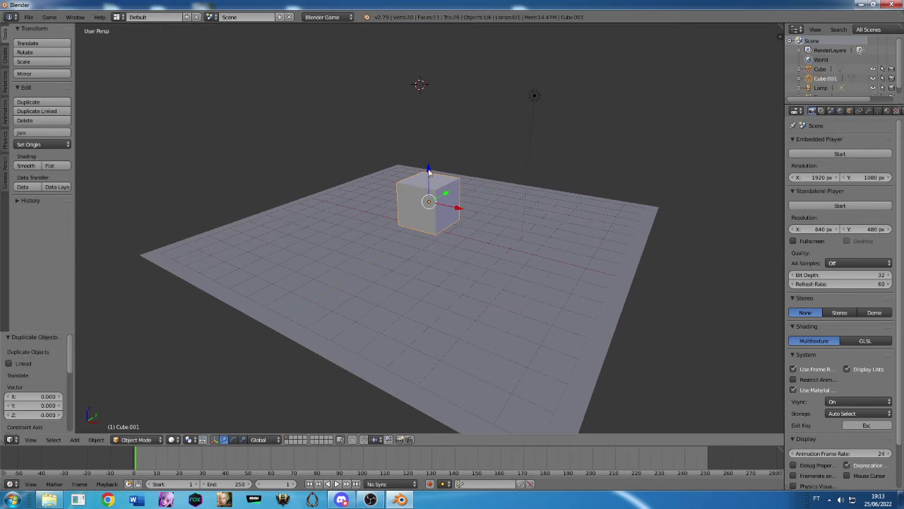
drag(428, 170, 426, 68)
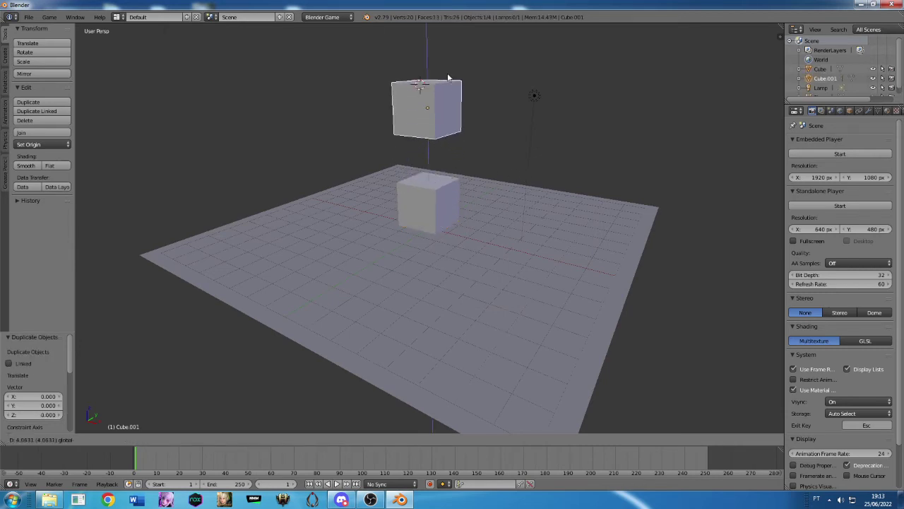
shift+right_click(438, 187)
key(ctrl+p)
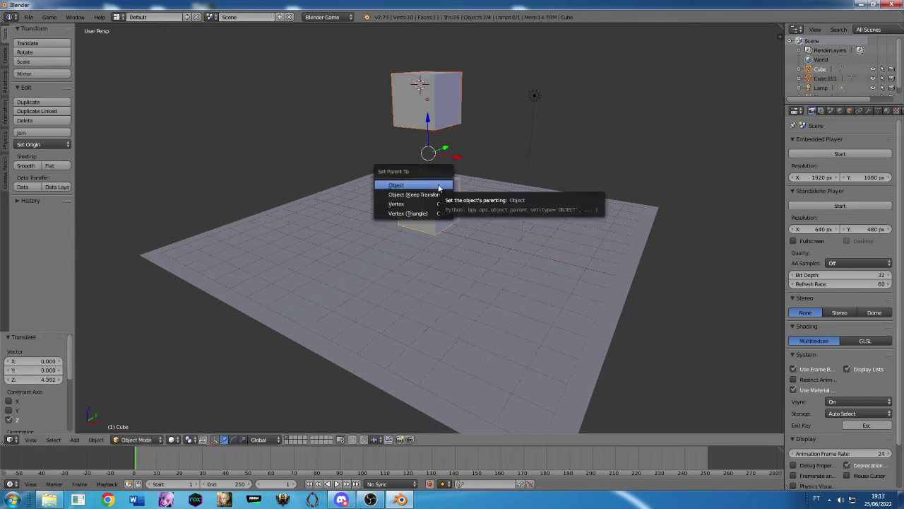
click(438, 185)
right_click(428, 99)
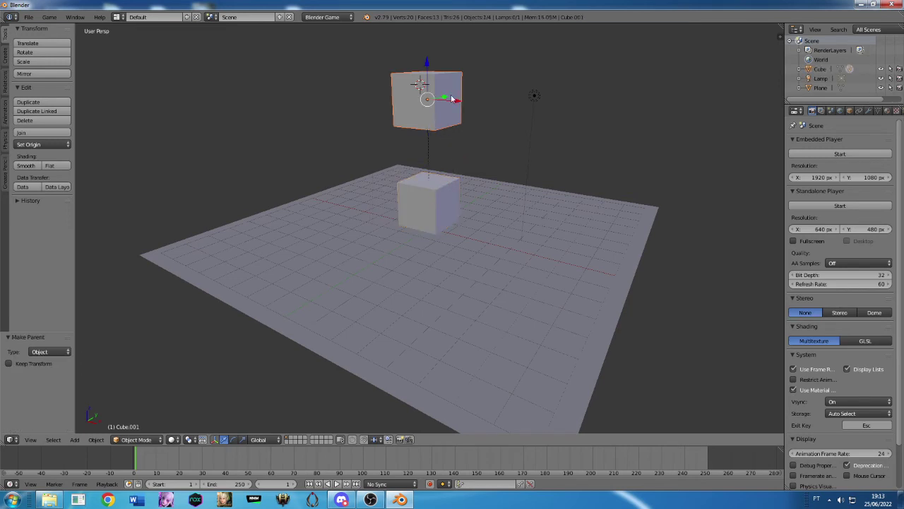
right_click(435, 198)
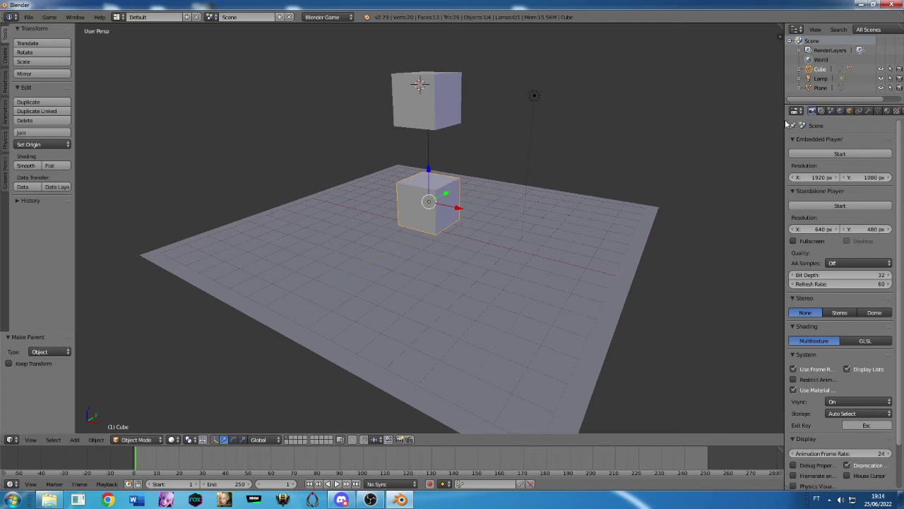
- Change the original Cube's Physics Type from Static to Character
drag(786, 124, 728, 124)
click(859, 111)
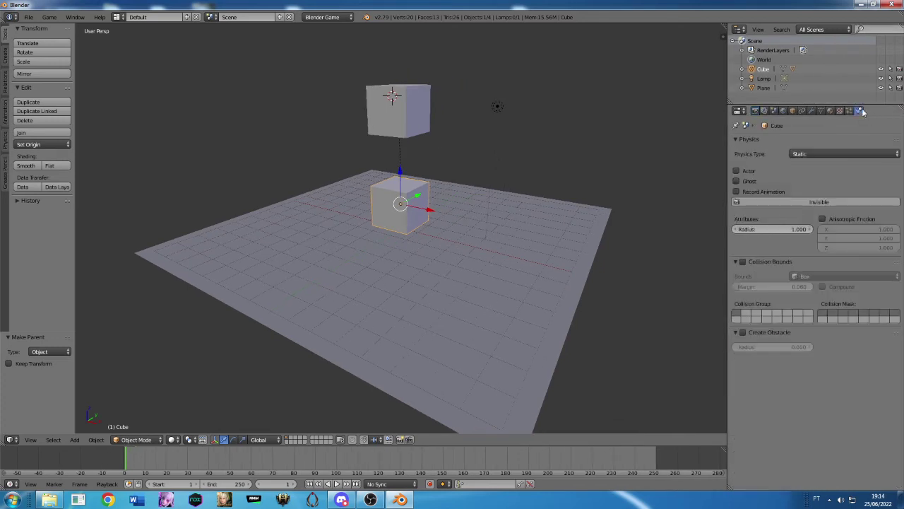
click(851, 153)
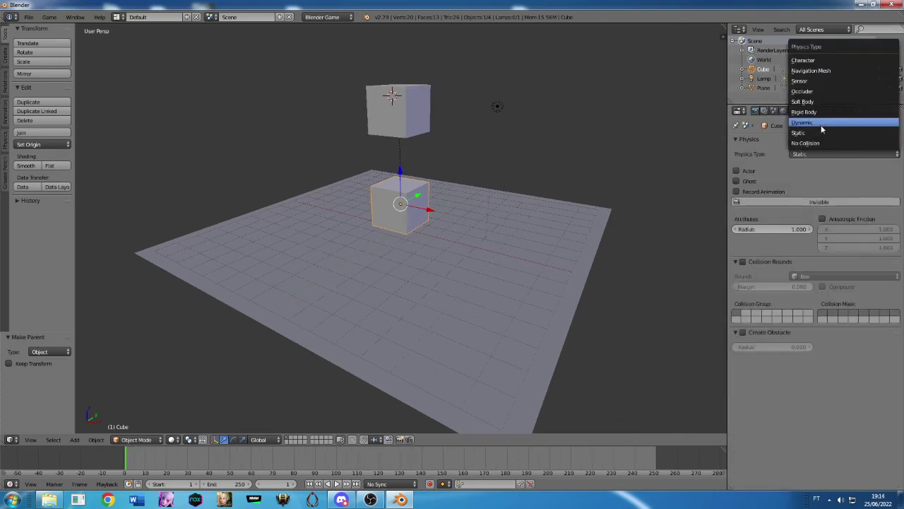
click(806, 60)
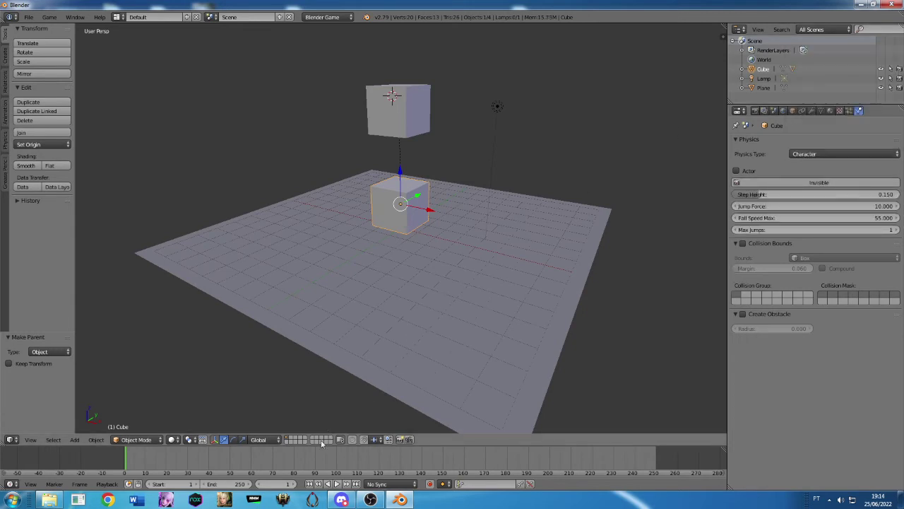
click(118, 17)
- In the Game Logic layout, give the cube a Keyboard sensor reacting to all keys
click(131, 67)
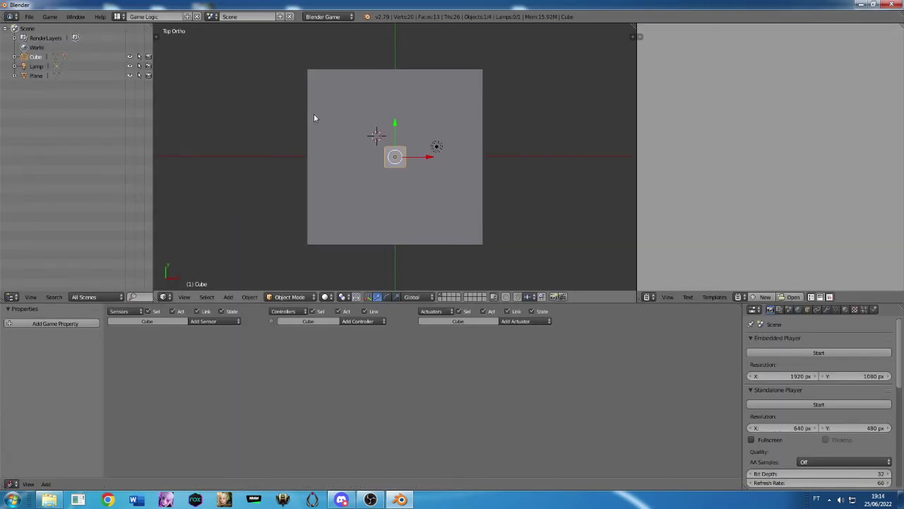
mouse_move(314, 114)
middle_down()
mouse_move(440, 139)
mouse_move(462, 182)
mouse_move(478, 123)
middle_up()
scroll(478, 123, up, 3)
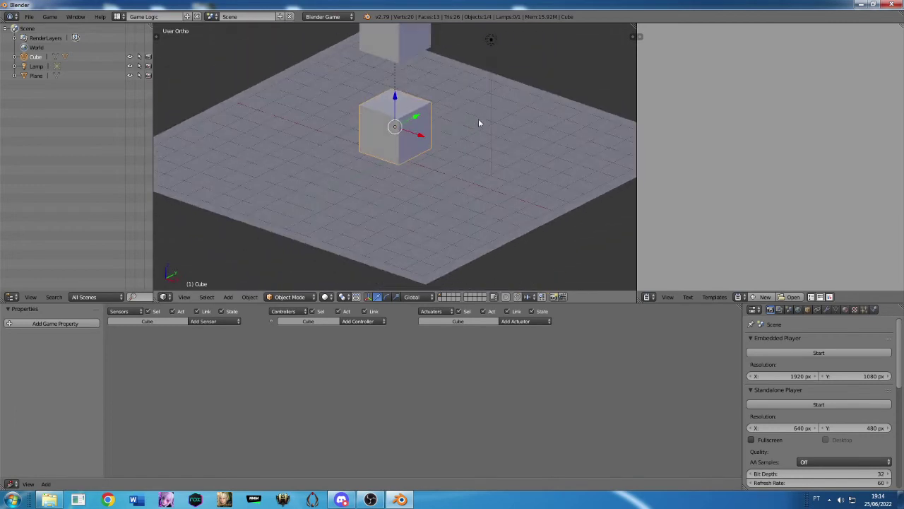
middle_drag(355, 193, 387, 148)
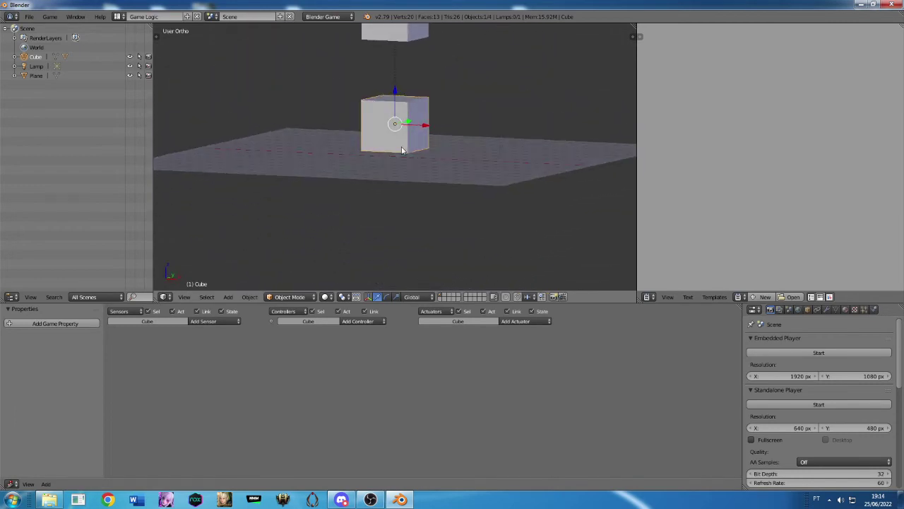
click(226, 321)
click(211, 373)
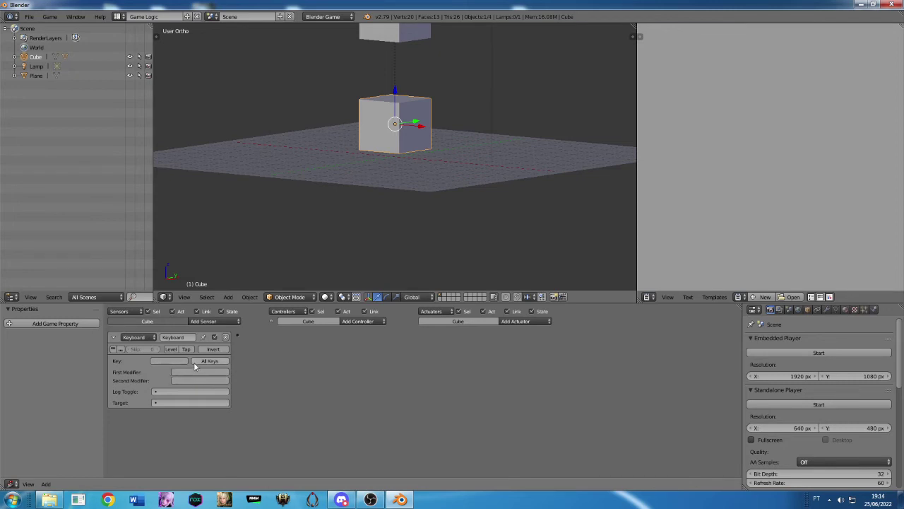
click(207, 361)
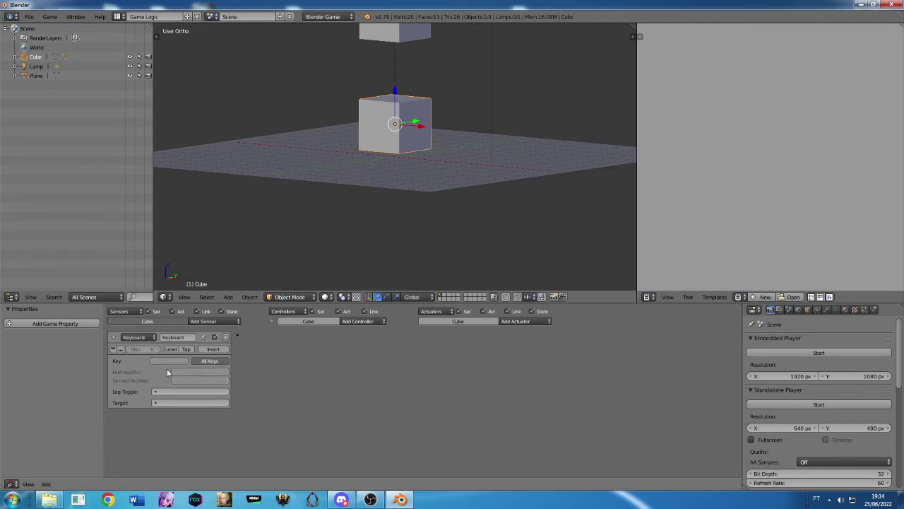
- Add a Character Motion actuator, wire the sensor to it through an And controller, and test-play
click(547, 321)
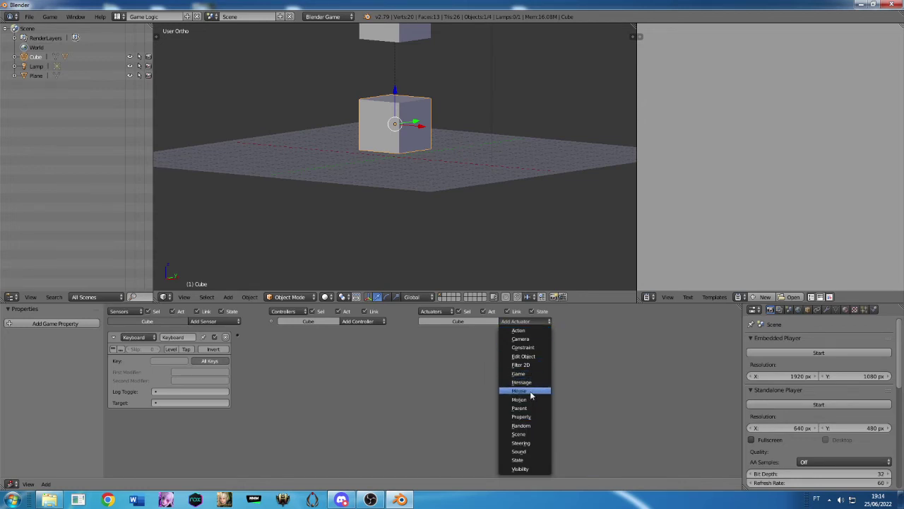
click(530, 400)
click(509, 349)
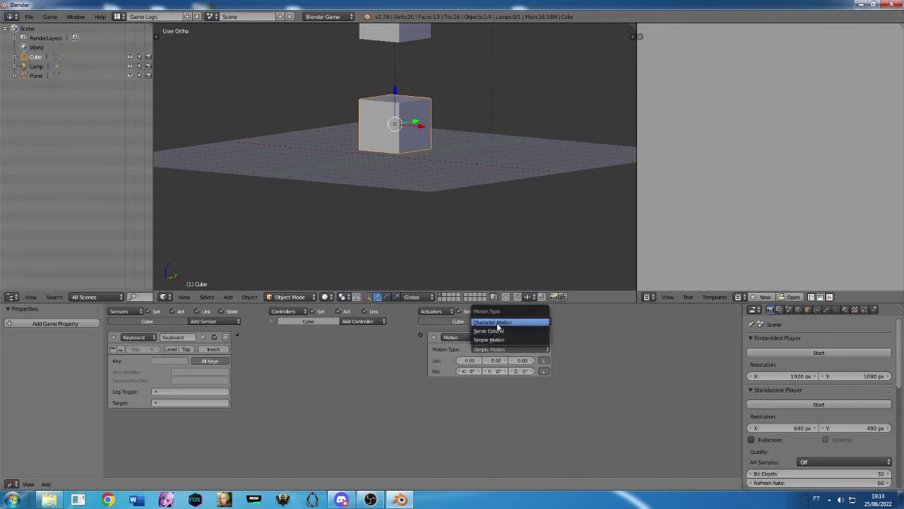
click(504, 322)
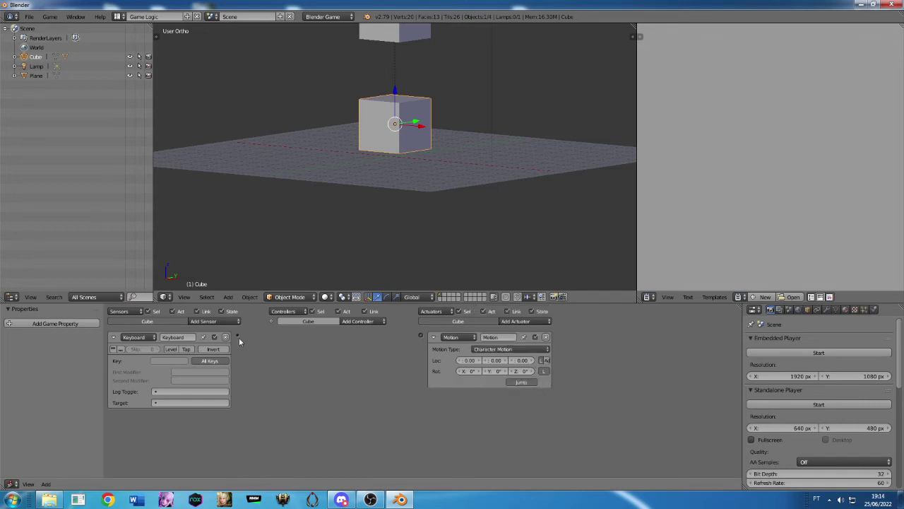
drag(238, 337, 421, 336)
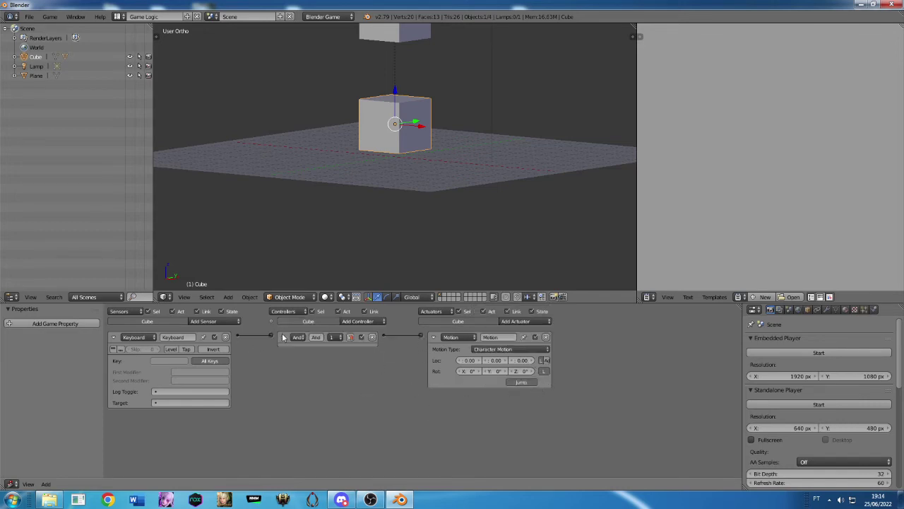
click(282, 337)
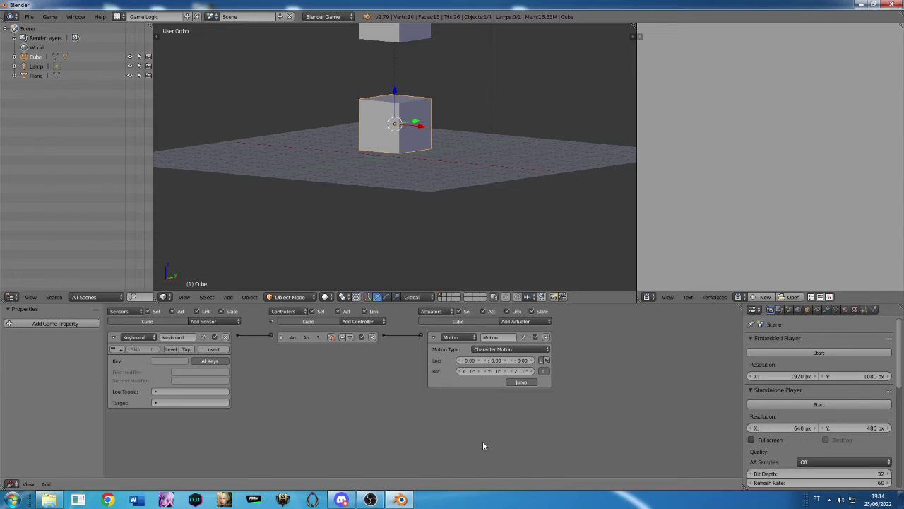
scroll(392, 201, down, 2)
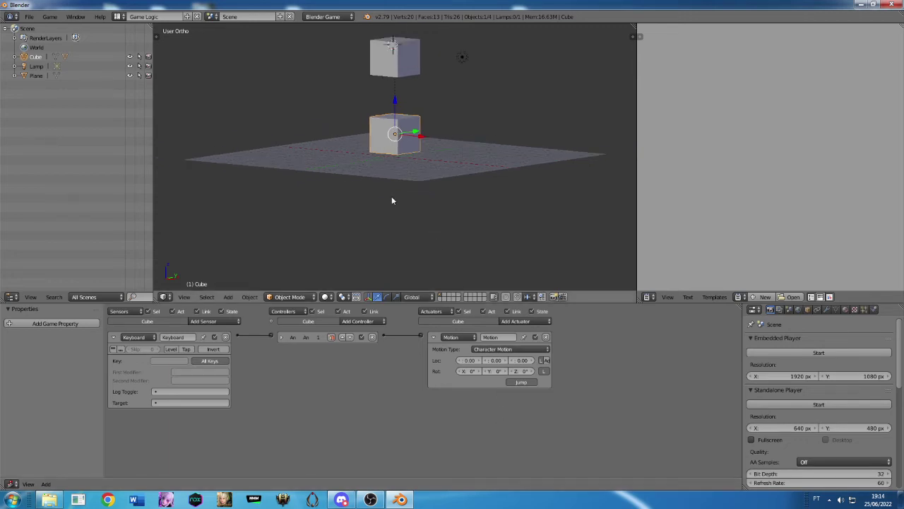
key(p)
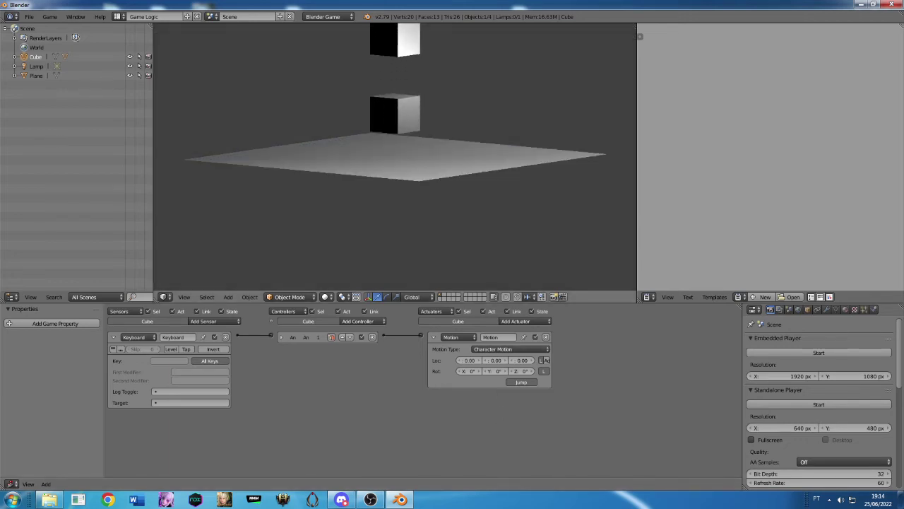
key(Escape)
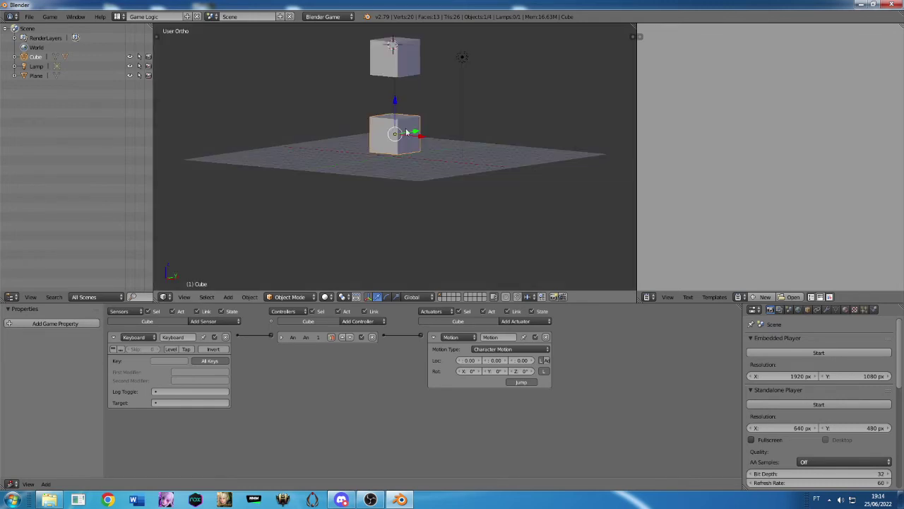
- Set the upper cube Cube.001's Physics Type to Rigid Body and enable Ghost
right_click(405, 72)
click(874, 310)
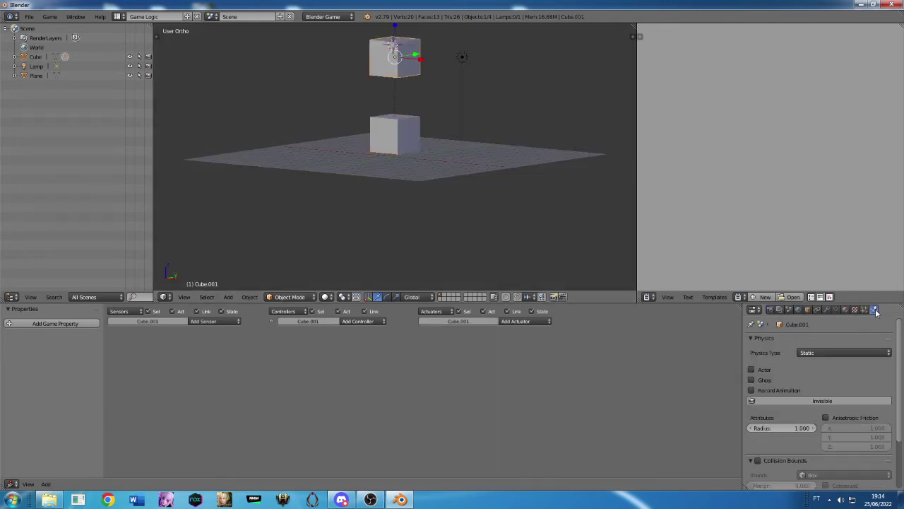
click(842, 355)
click(835, 313)
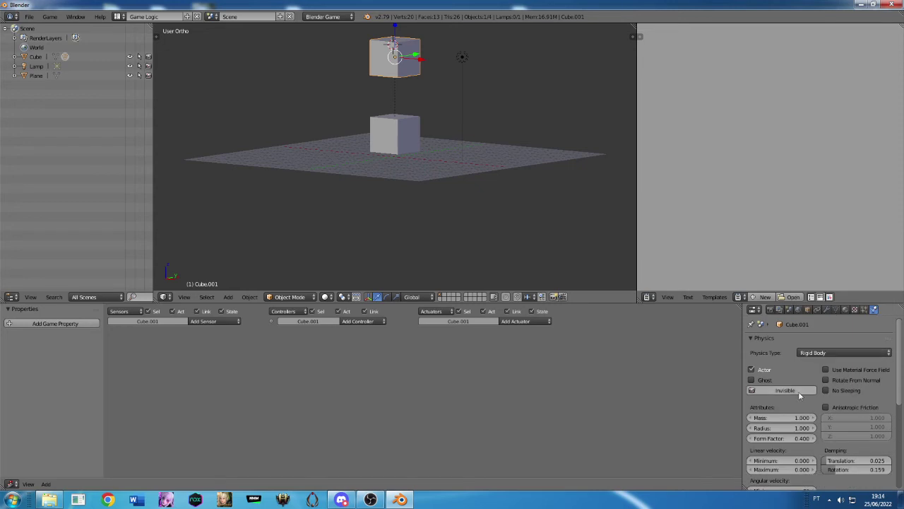
click(761, 380)
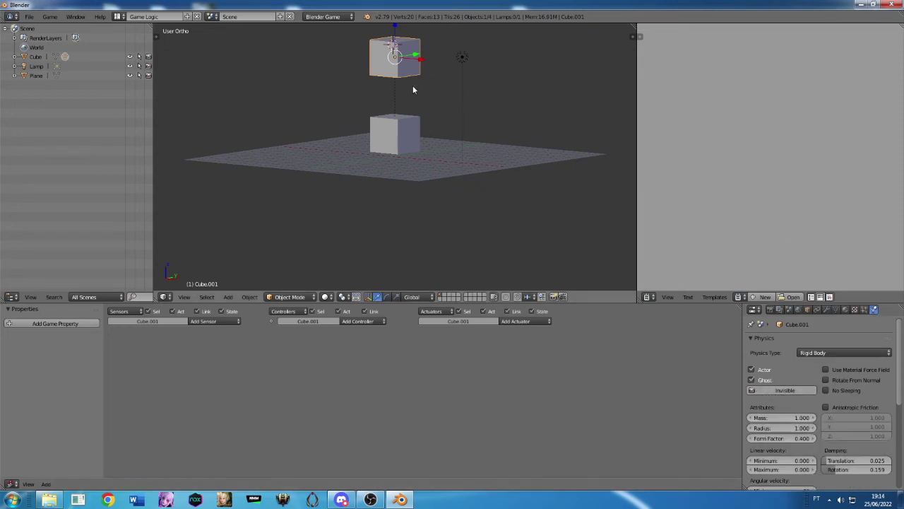
middle_drag(413, 91, 460, 153)
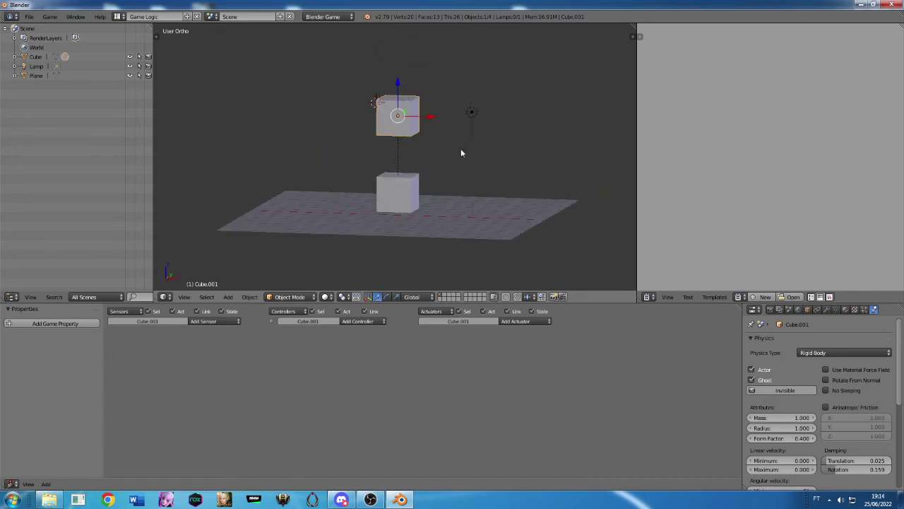
- Duplicate the upper cube and move the copy, Cube.002, along X beside it
key(shift+d)
key(x)
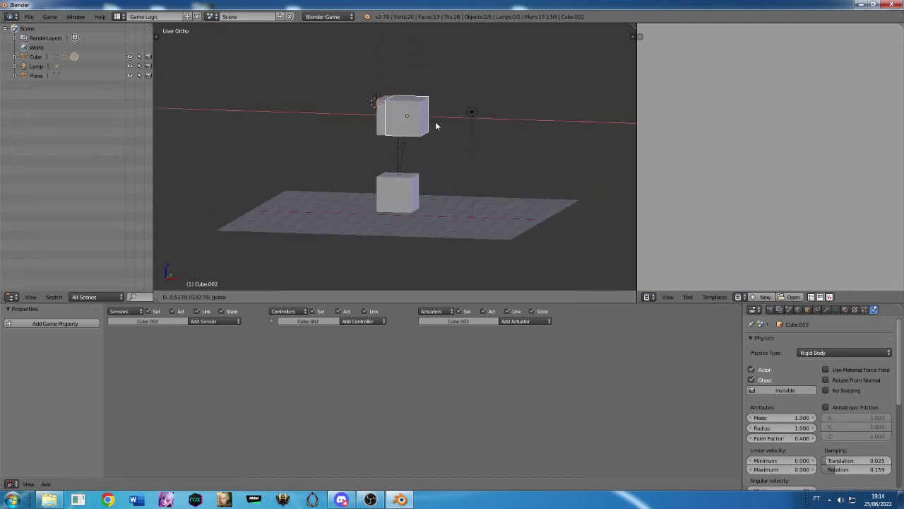
click(484, 134)
middle_drag(484, 133, 436, 202)
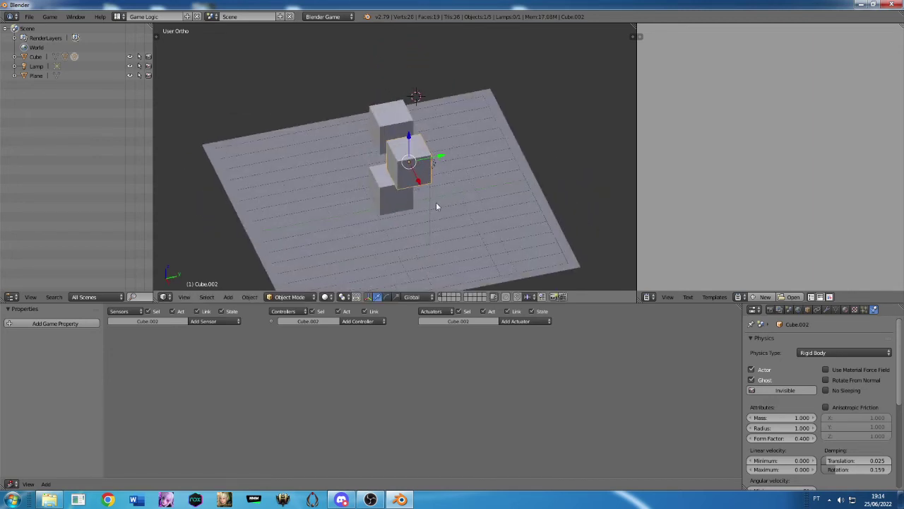
key(g)
click(426, 166)
mouse_move(455, 226)
middle_down()
mouse_move(486, 185)
mouse_move(422, 169)
middle_up()
key(g)
key(x)
click(445, 161)
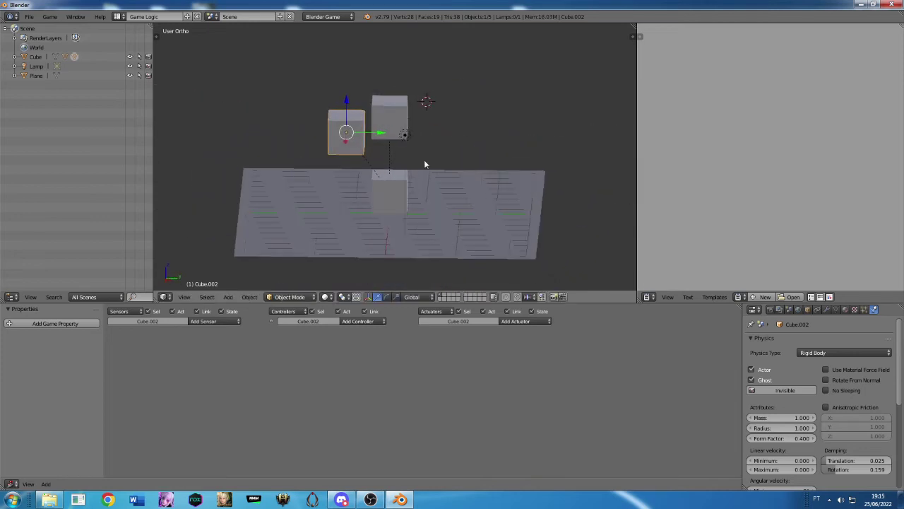
- Clear Cube.002's parent in the Object properties Relations panel
click(808, 308)
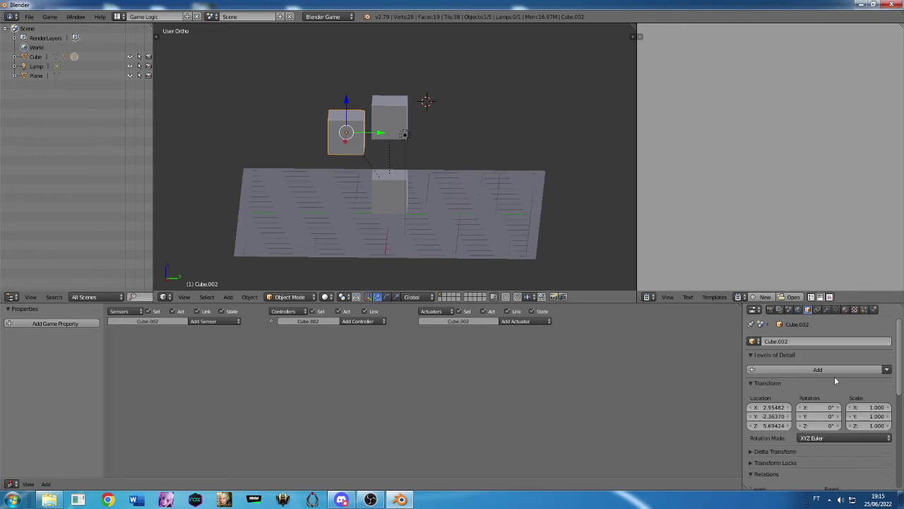
scroll(837, 401, down, 2)
scroll(847, 442, down, 5)
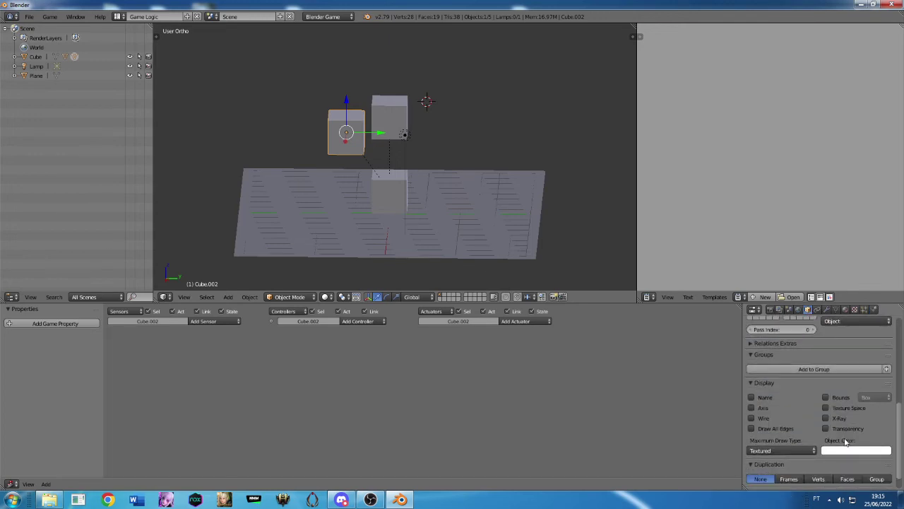
scroll(847, 441, down, 1)
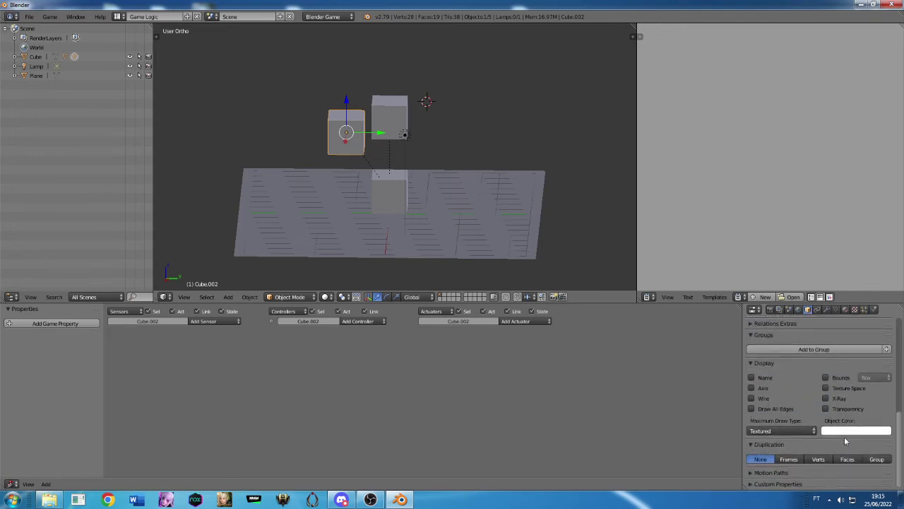
scroll(846, 442, up, 4)
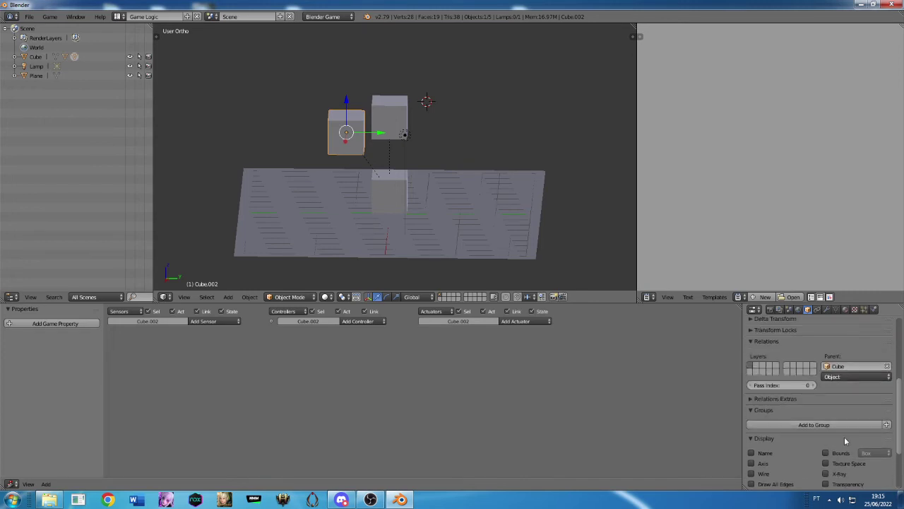
click(887, 366)
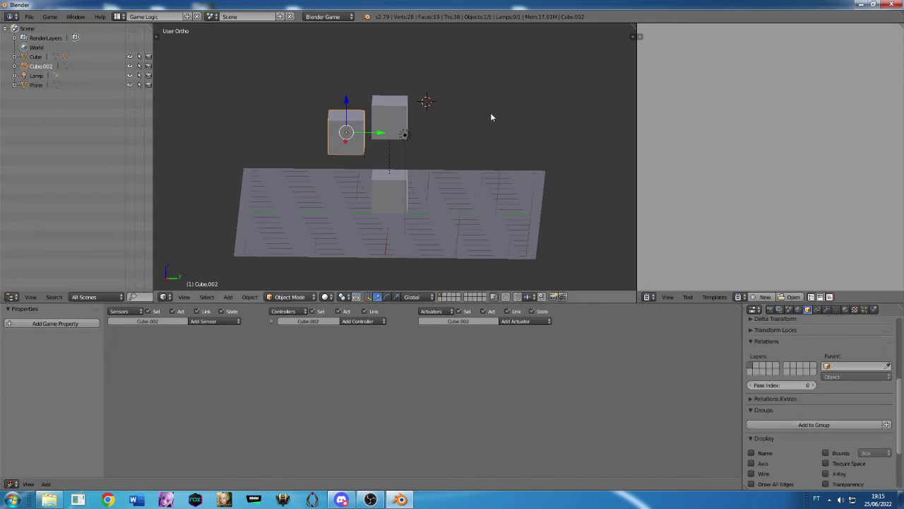
- Duplicate Cube.002 along Y to create Cube.003 beside it
key(shift+d)
key(y)
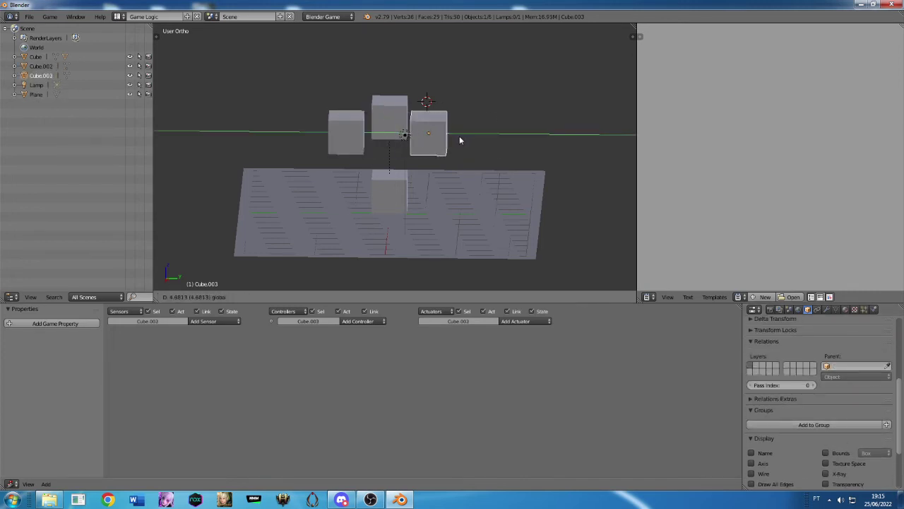
click(463, 141)
middle_drag(463, 141, 435, 149)
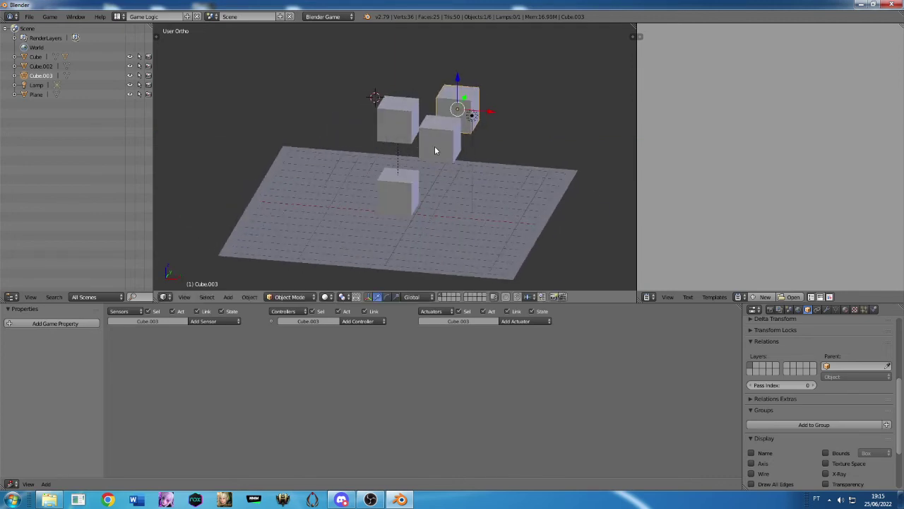
- Check the cubes by selecting each in turn, ending with Cube.003 selected
right_click(388, 110)
right_click(393, 196)
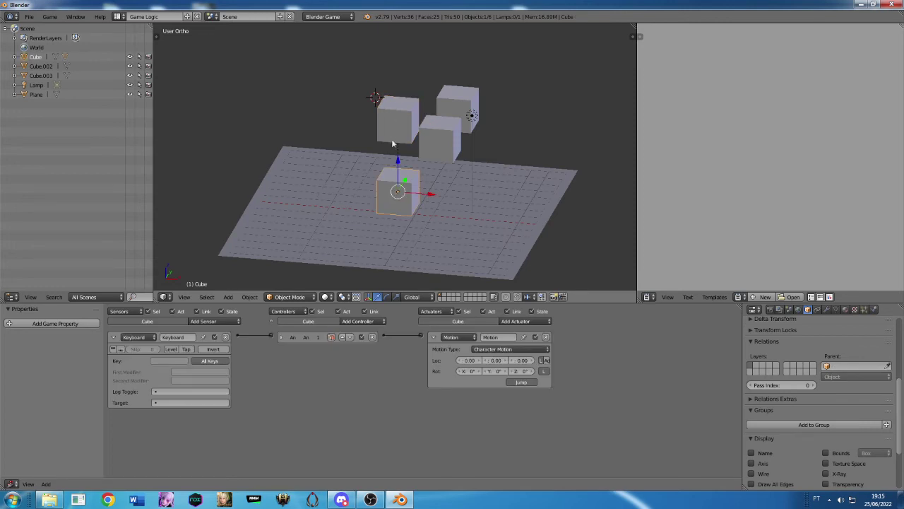
right_click(394, 135)
right_click(394, 176)
right_click(459, 93)
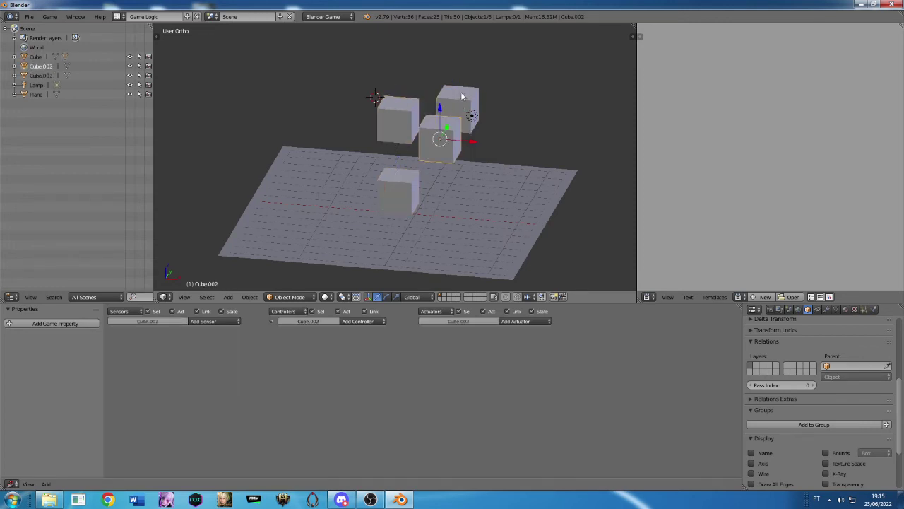
middle_drag(459, 95, 545, 210)
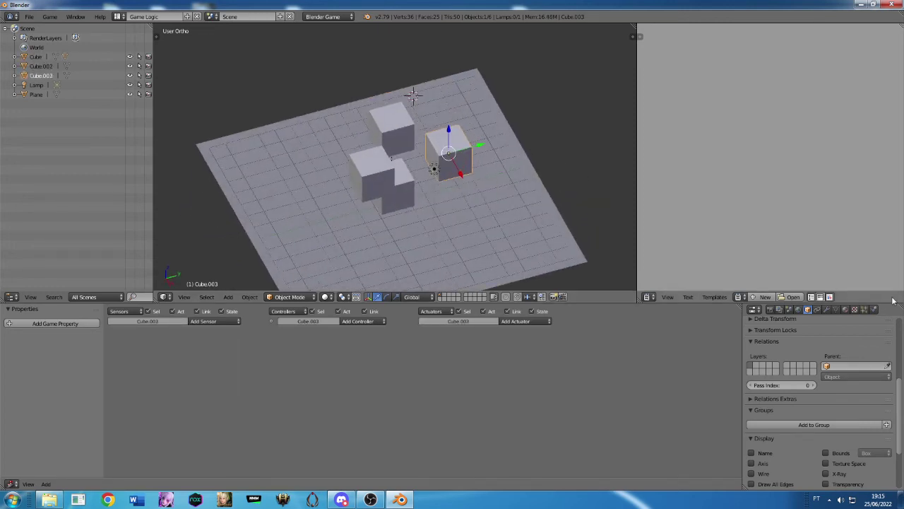
- Turn off Ghost on Cube.002 and add a Rigid Body Joint constraint targeting Cube.001
click(874, 309)
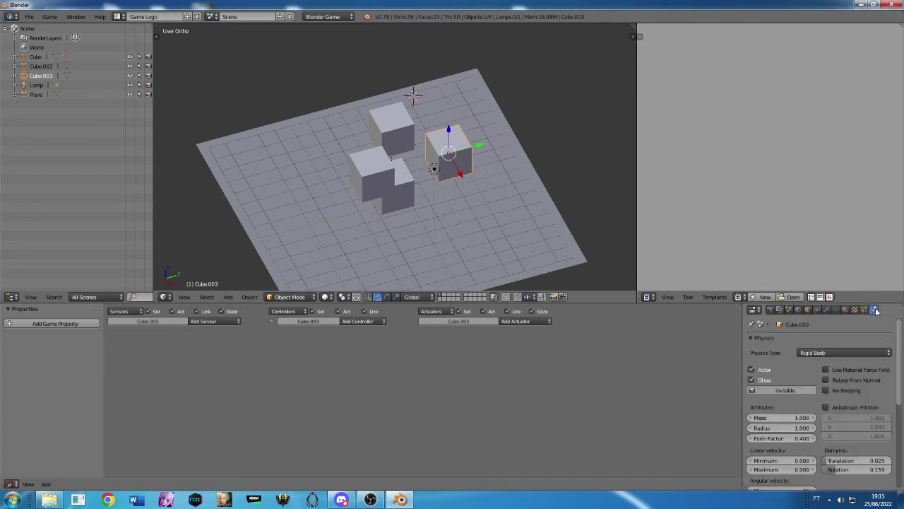
right_click(387, 173)
click(751, 381)
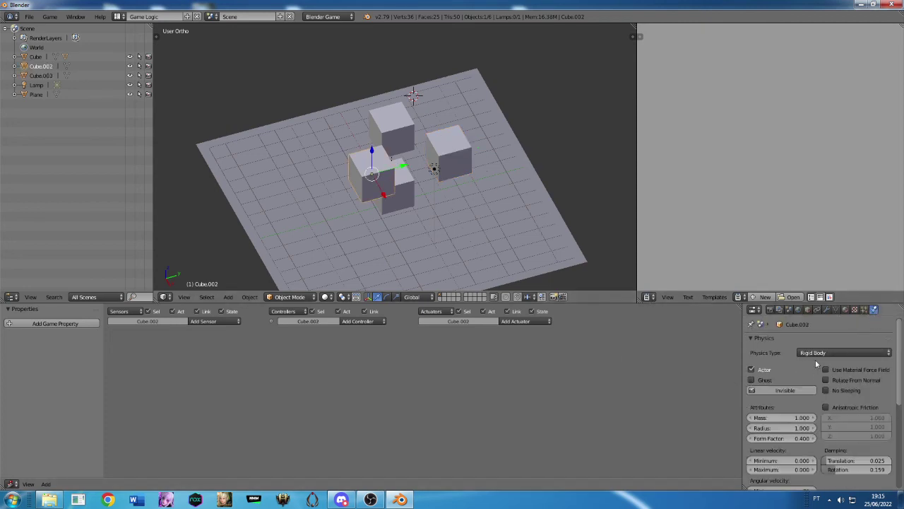
click(818, 310)
click(867, 341)
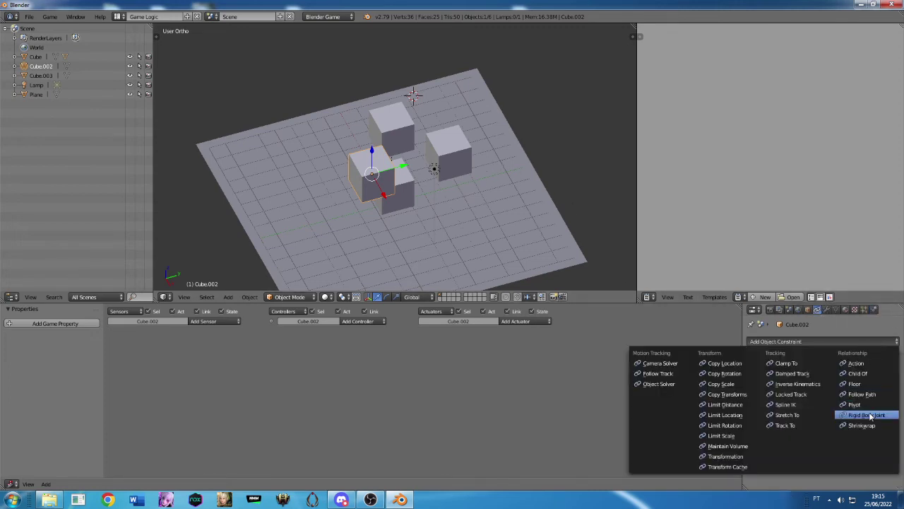
click(870, 405)
click(889, 375)
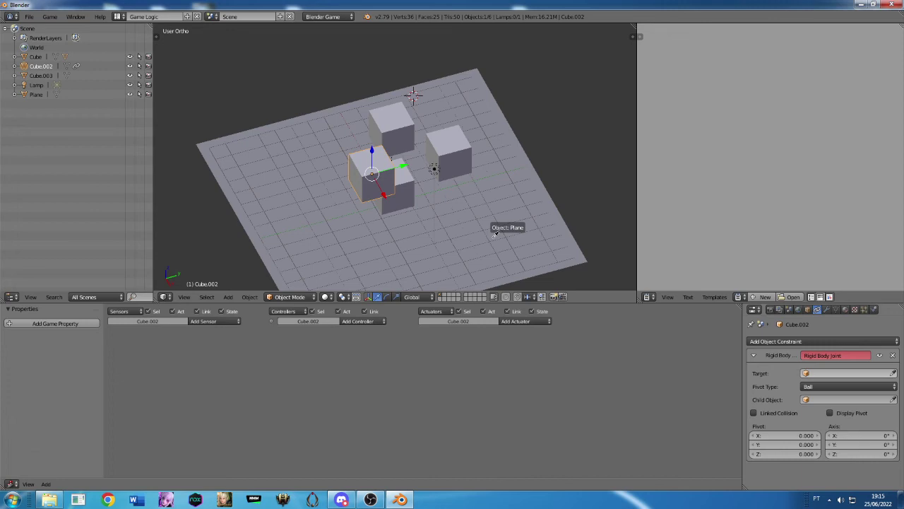
click(398, 124)
- Add a Rigid Body Joint constraint to Cube.003 with Cube.001 as target
right_click(455, 150)
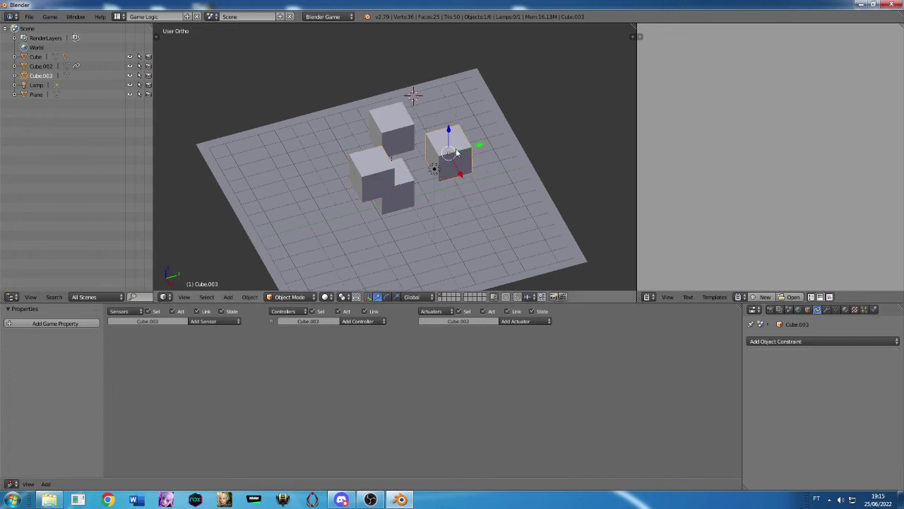
click(869, 340)
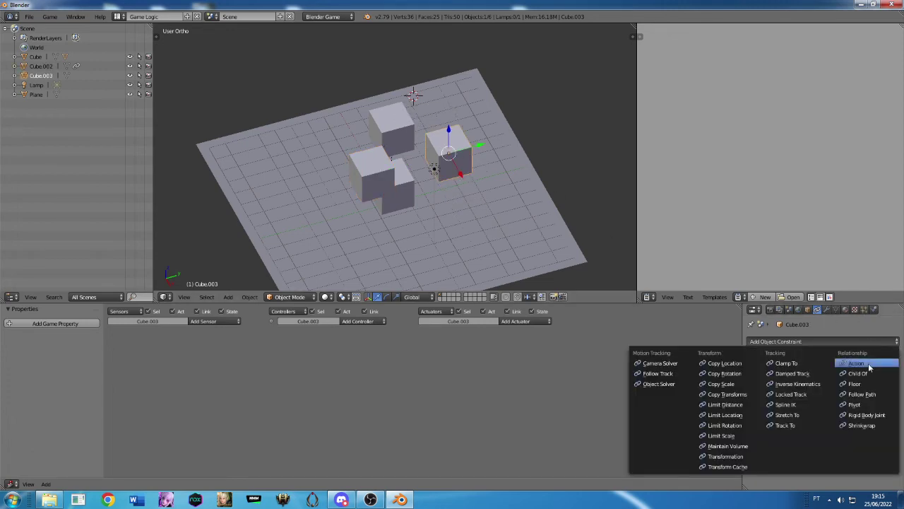
click(871, 407)
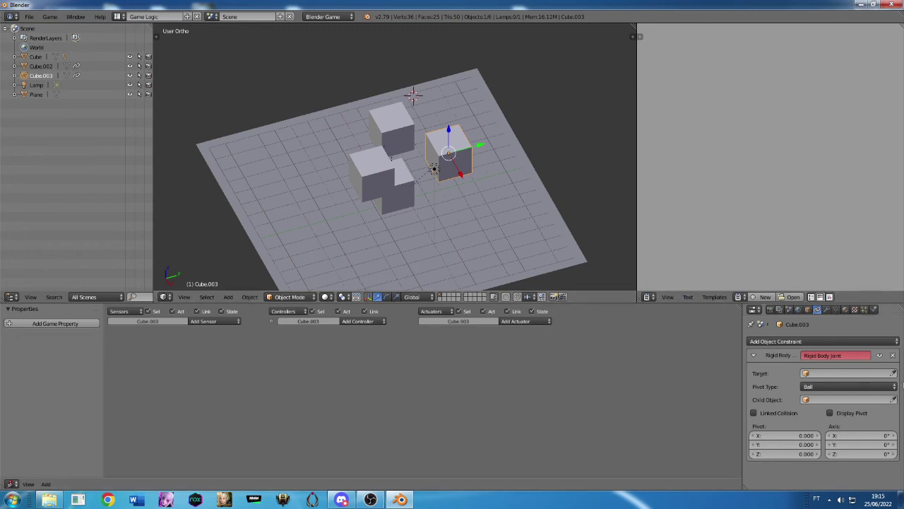
click(893, 373)
click(433, 154)
- Run the game with P to test the joints, then exit with Esc
mouse_move(433, 154)
middle_down()
mouse_move(416, 154)
mouse_move(418, 125)
middle_up()
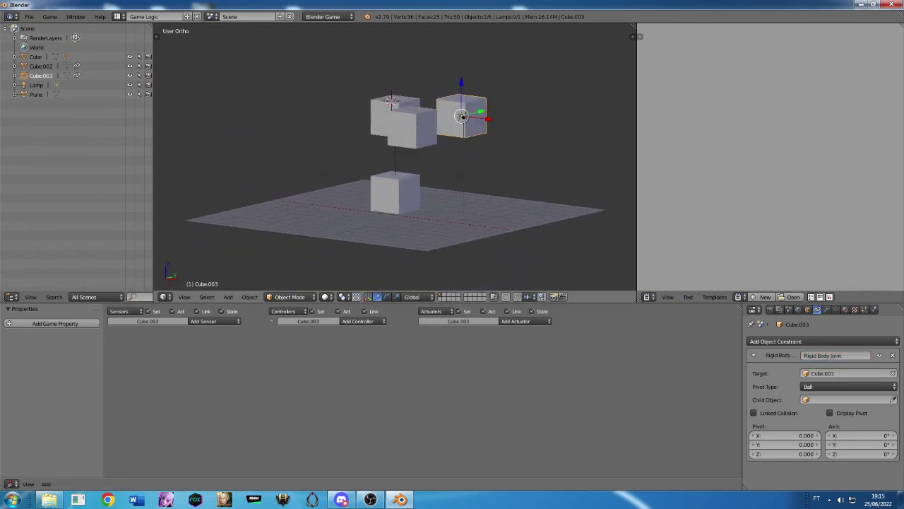
key(p)
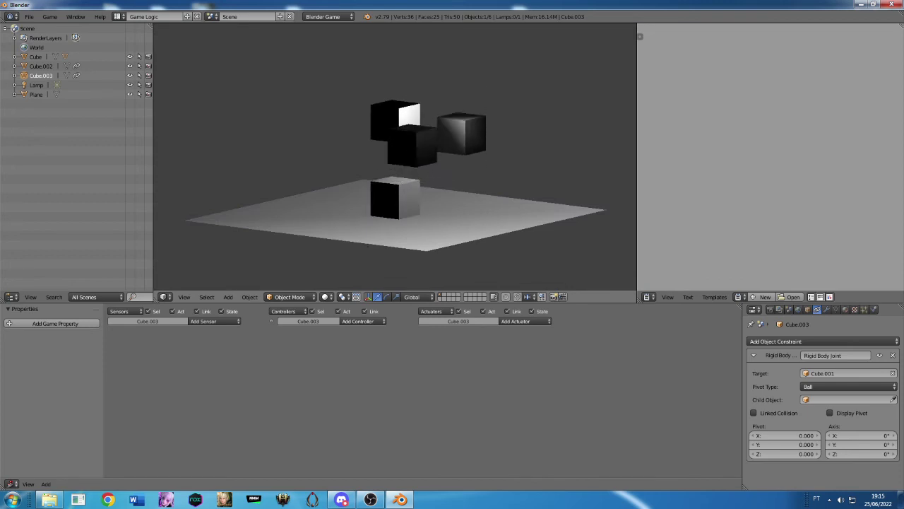
key(Escape)
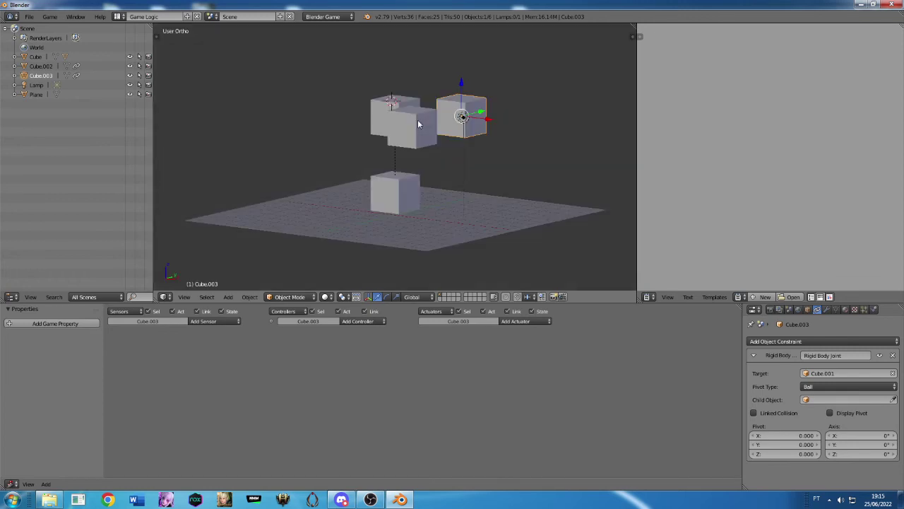
- Set the mass of Cube.002 and Cube.003 to 0.1 and run a quick game test
right_click(417, 123)
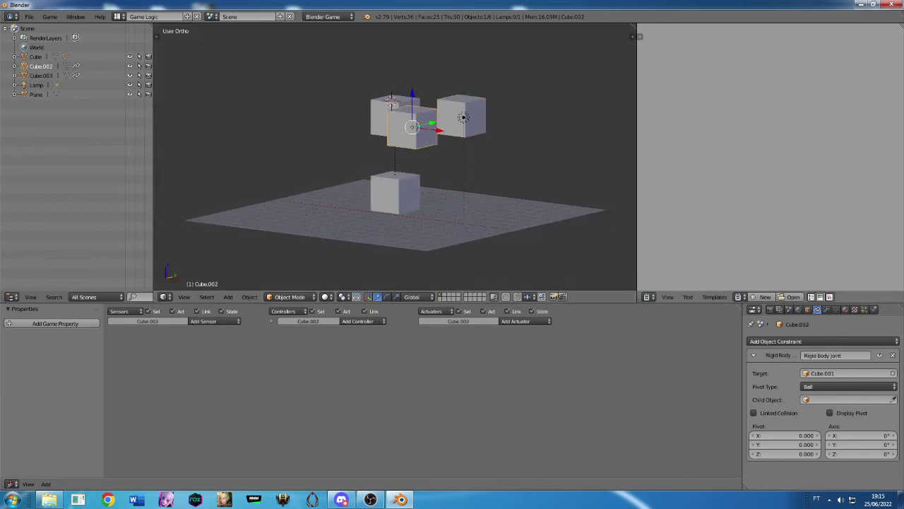
click(876, 310)
click(798, 417)
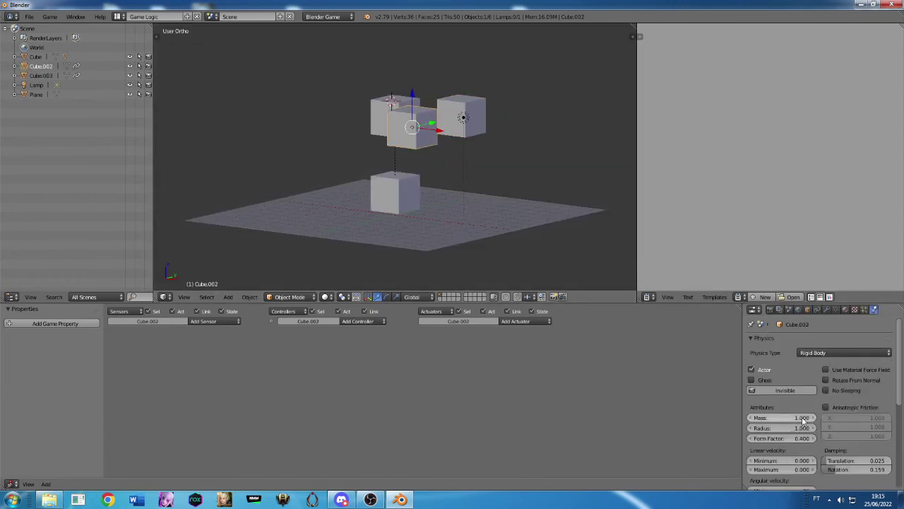
text(0.01)
key(Return)
right_click(468, 116)
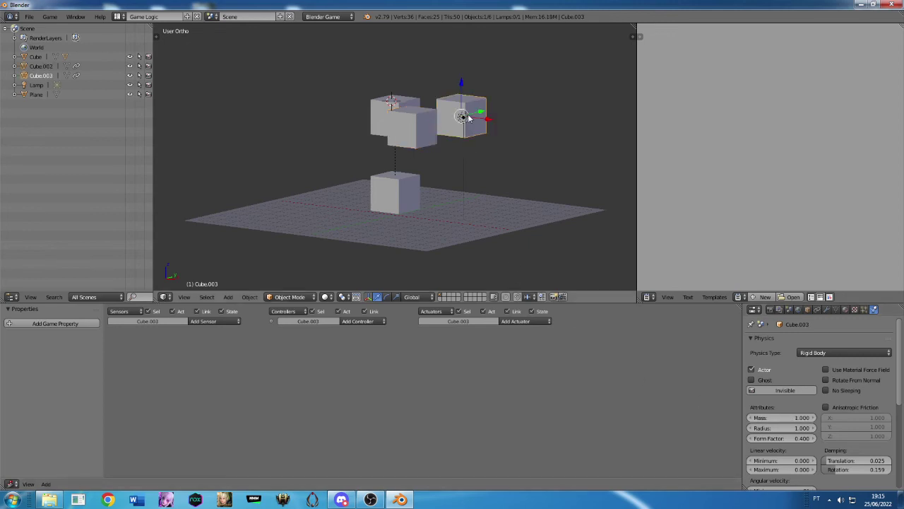
text(0.1)
key(Return)
key(p)
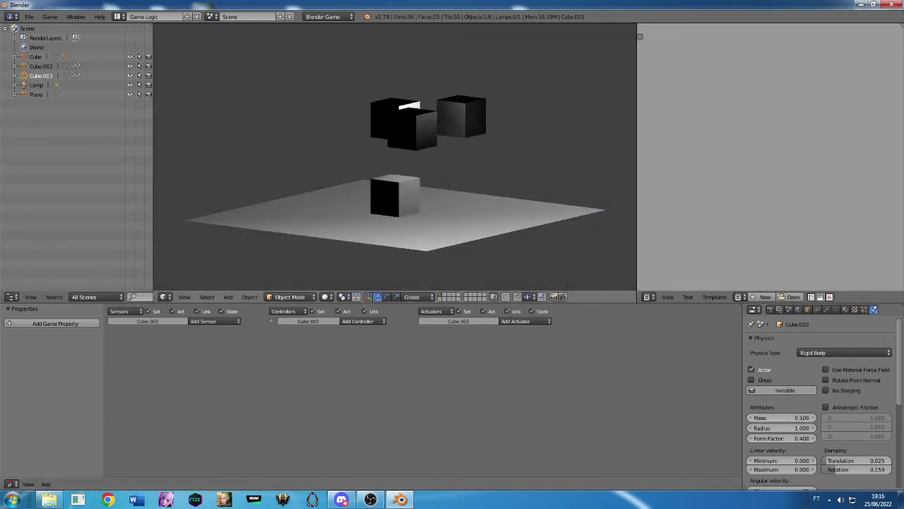
key(Escape)
- Re-enter Cube.002's mass as 0.1 and test the game again
right_click(424, 138)
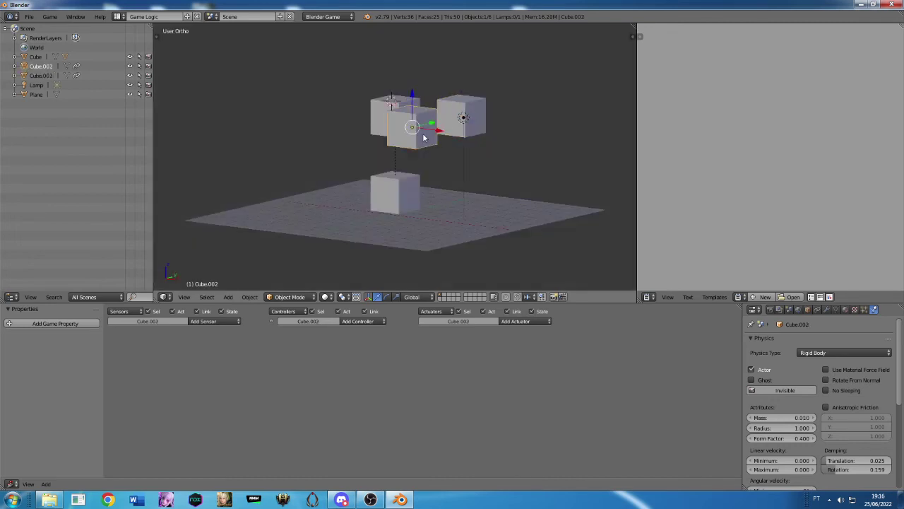
right_click(469, 119)
right_click(432, 127)
click(784, 418)
text(0.01)
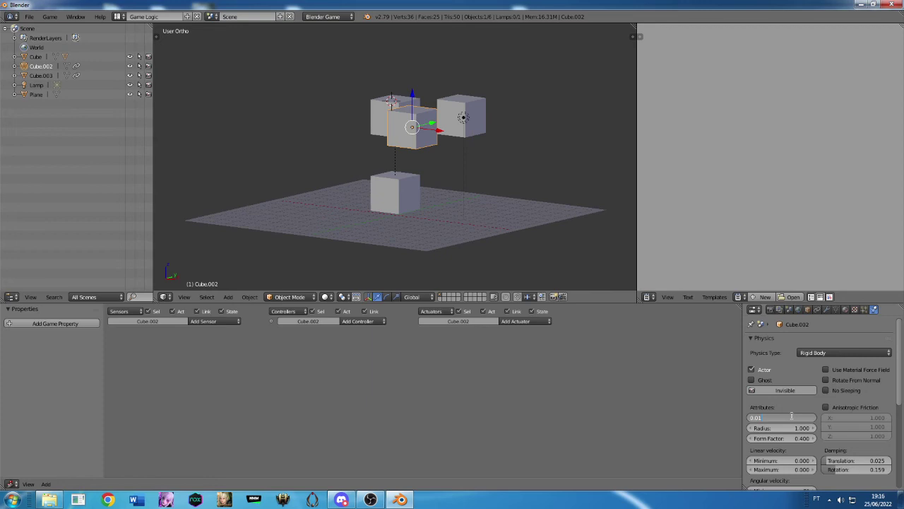
key(Return)
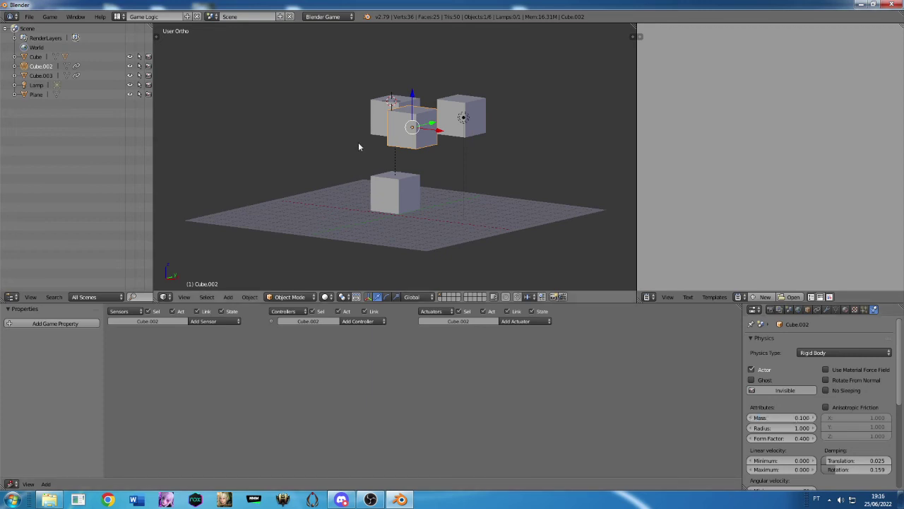
key(p)
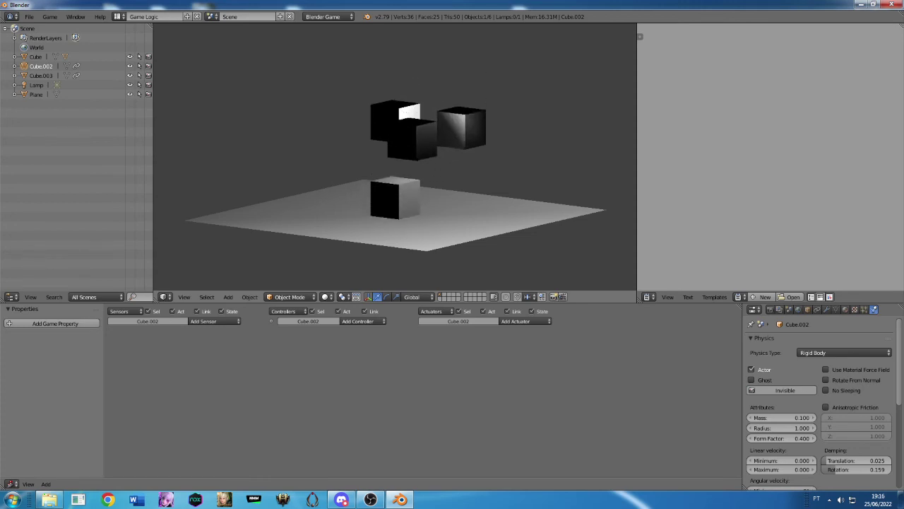
key(Escape)
- Change the character cube's existing keyboard sensor from All Keys to Spacebar
right_click(395, 192)
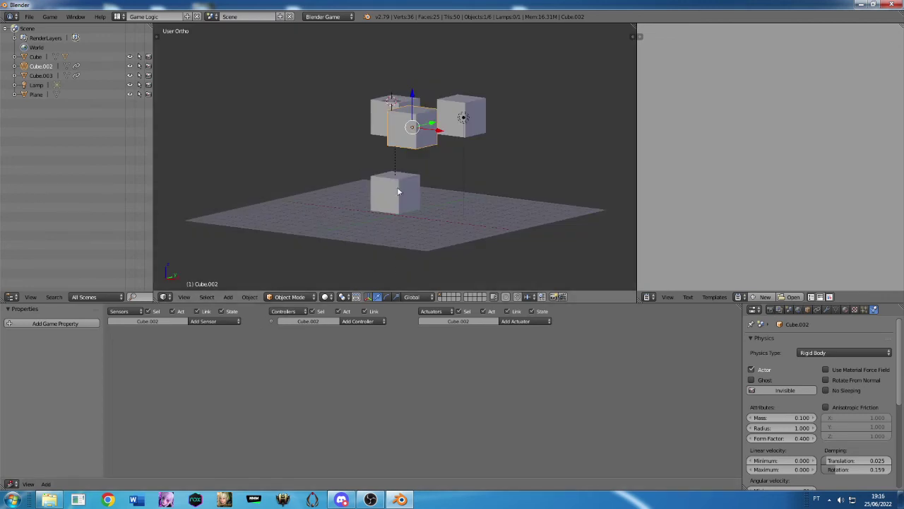
click(207, 360)
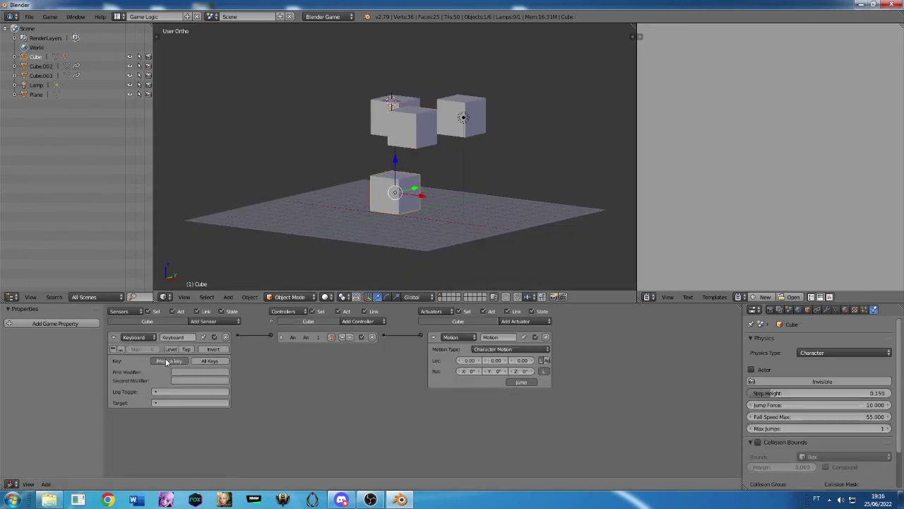
key(space)
- Add two new Keyboard sensors set to the D and A keys
click(113, 337)
click(210, 322)
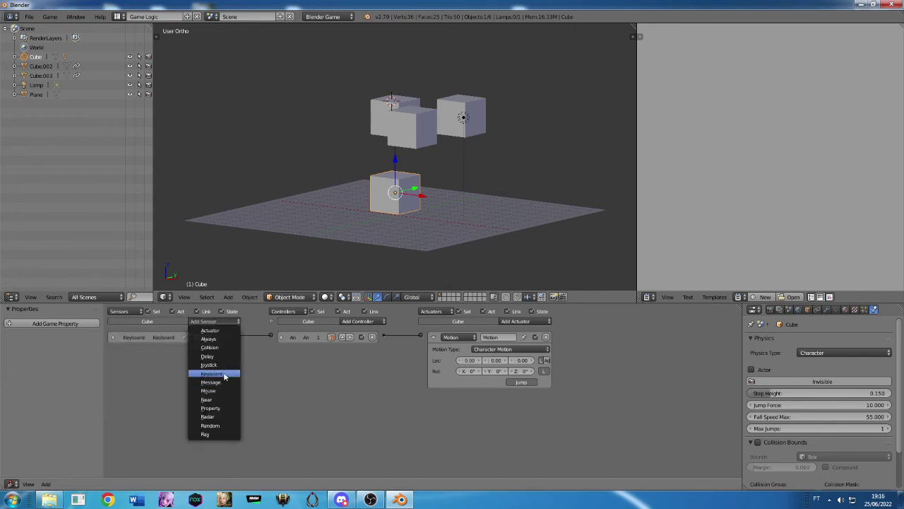
click(211, 373)
click(176, 374)
key(d)
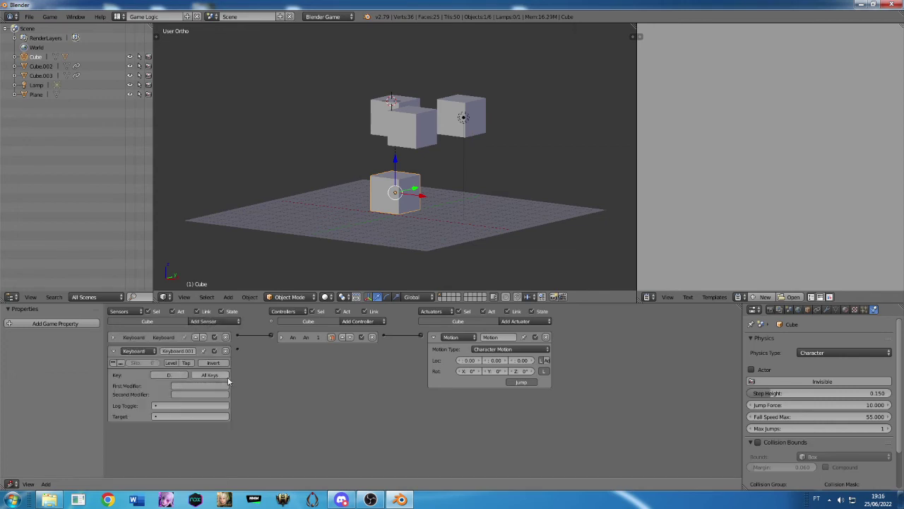
click(212, 322)
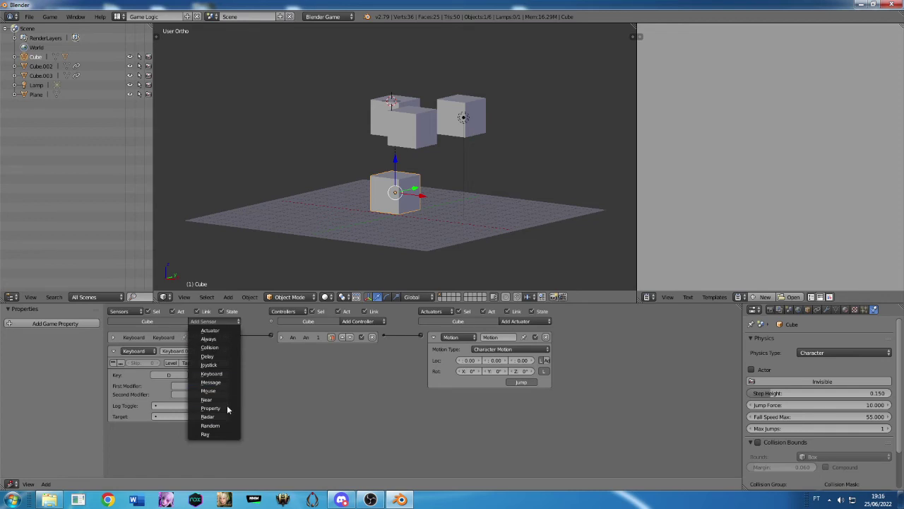
click(211, 373)
click(169, 453)
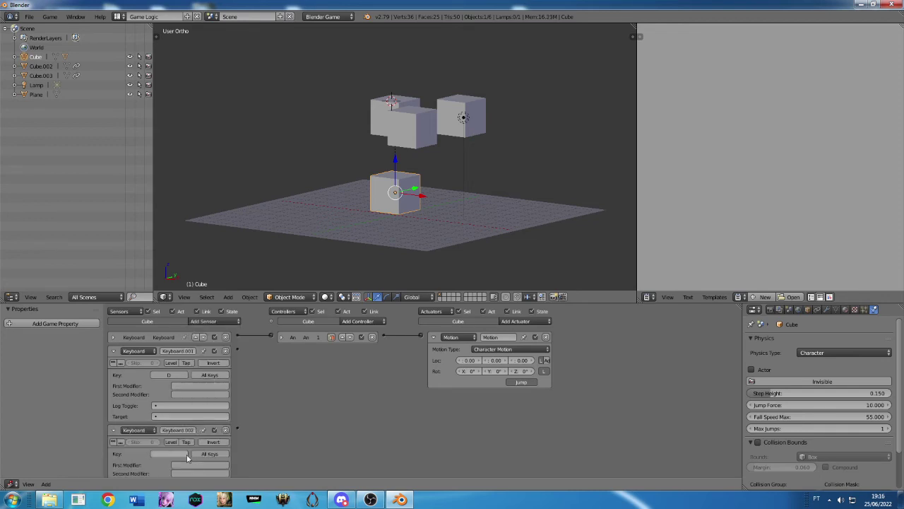
key(a)
- Enable pulse on both sensors, rename them d and a, and collapse them
click(122, 441)
click(120, 363)
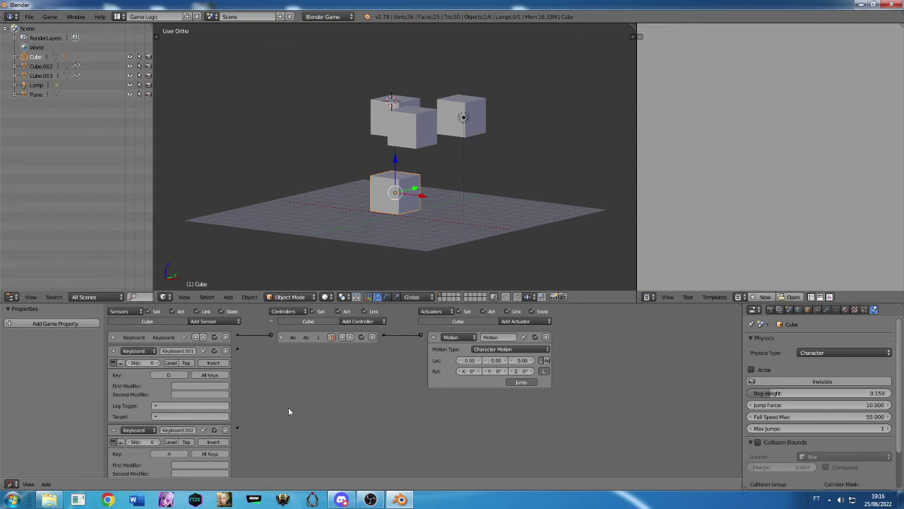
click(176, 350)
text(d)
click(115, 353)
click(174, 365)
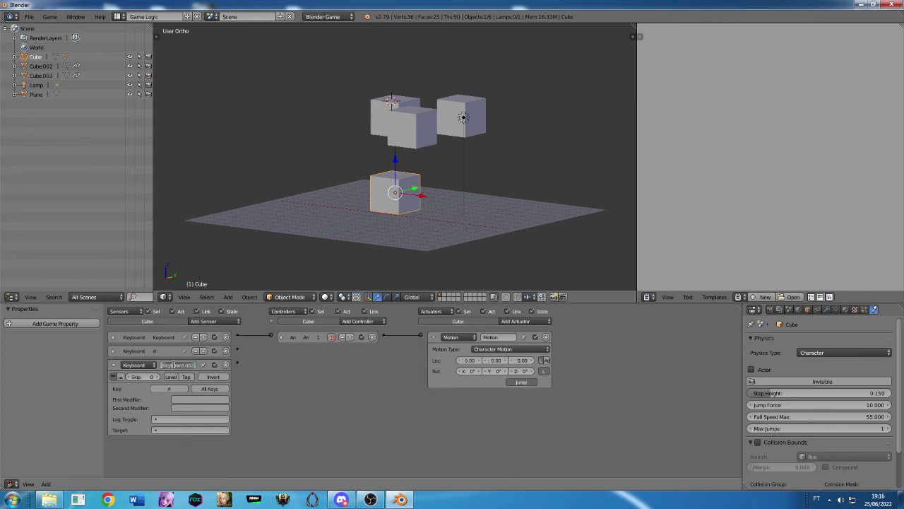
text(a)
key(Return)
click(114, 365)
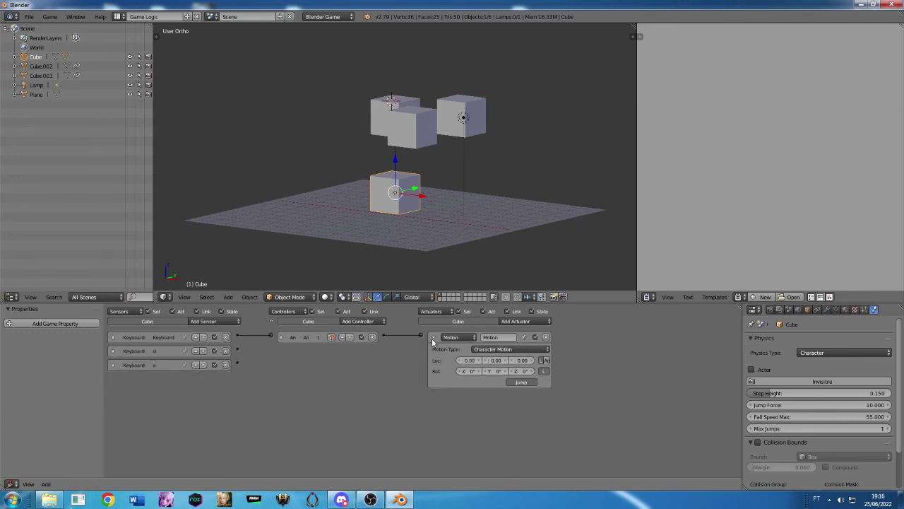
- Add Motion.001 and Motion.002 actuators and wire sensor d to Motion.001, a to Motion.002
click(434, 337)
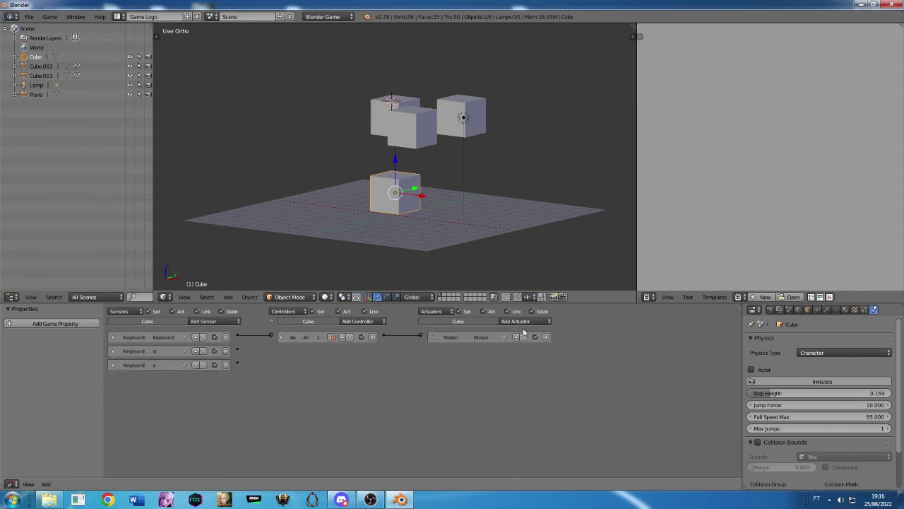
click(526, 322)
click(530, 402)
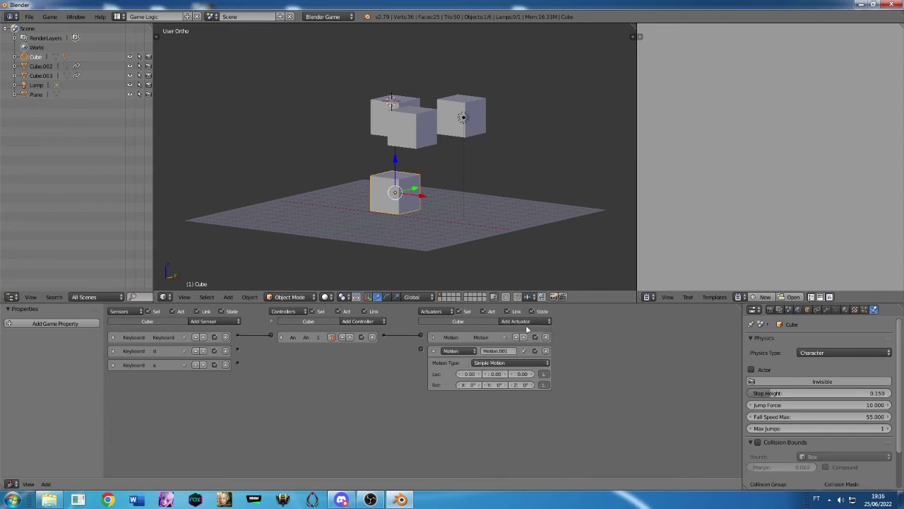
click(526, 321)
click(526, 400)
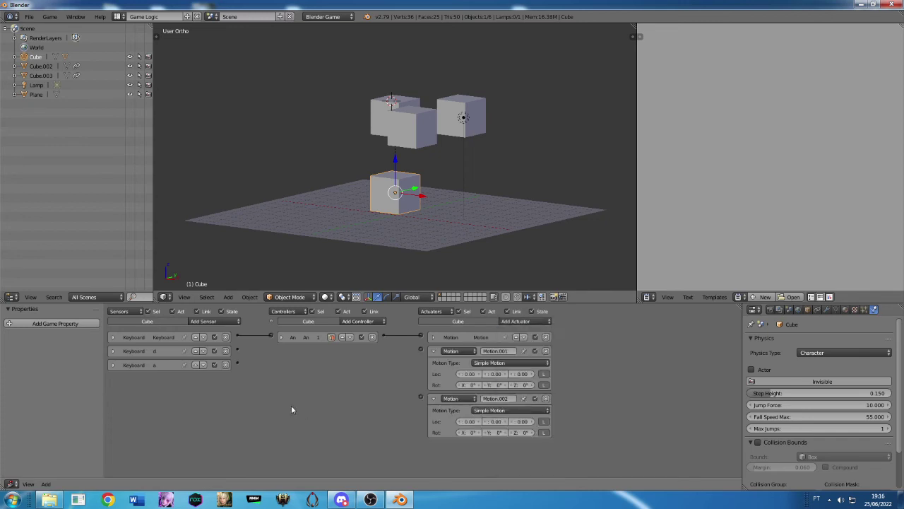
drag(238, 351, 421, 349)
drag(378, 374, 422, 396)
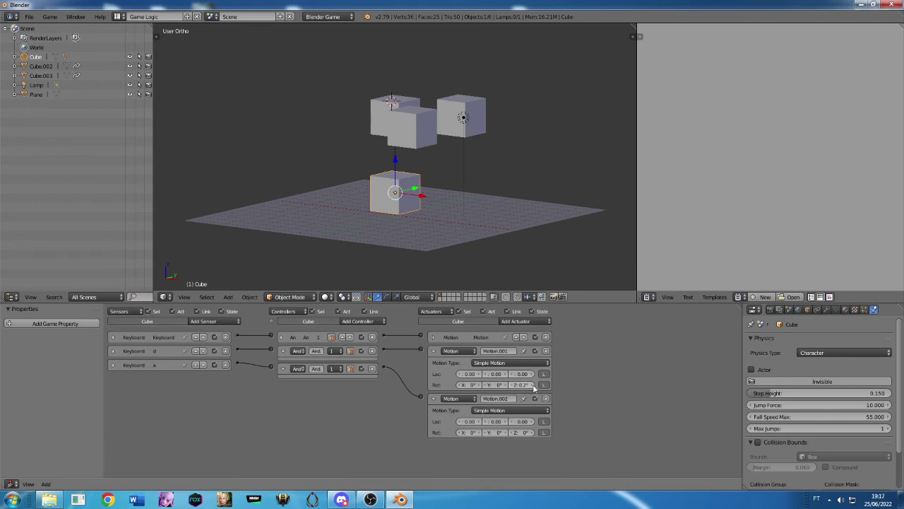
- Set Motion.001's Z rotation to 4.5°, test the game, and enter Motion.002's Z rotation
click(515, 424)
key(Return)
key(p)
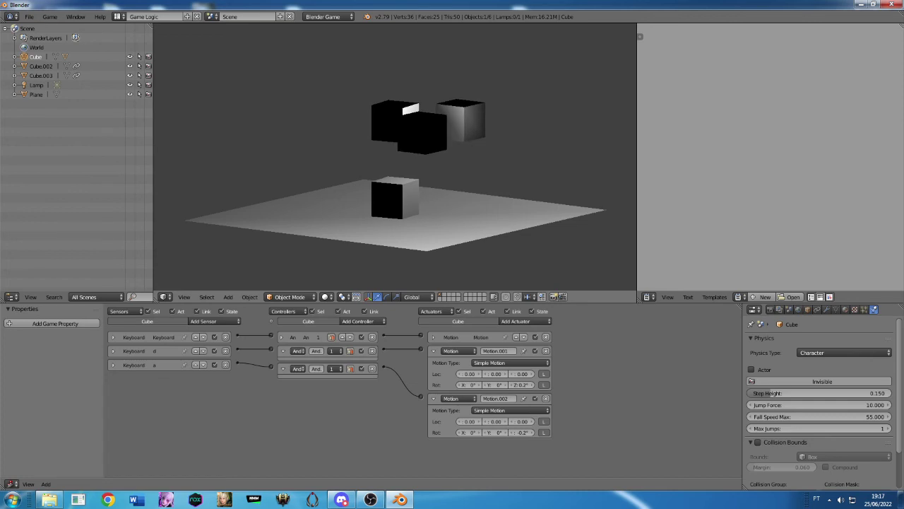
key(Escape)
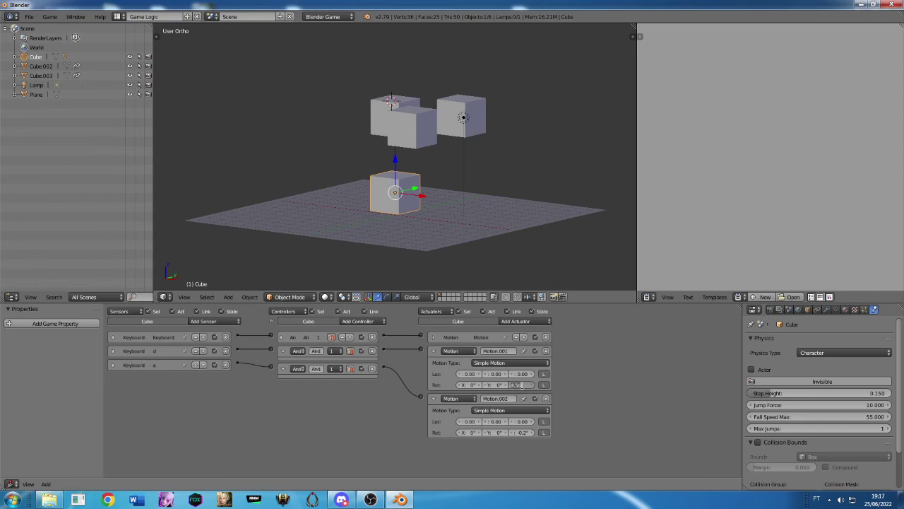
key(Return)
click(522, 432)
text(4.5)
- Confirm -4.5° Z rotation on Motion.002, start the game, and rotate the character with D
key(Return)
key(p)
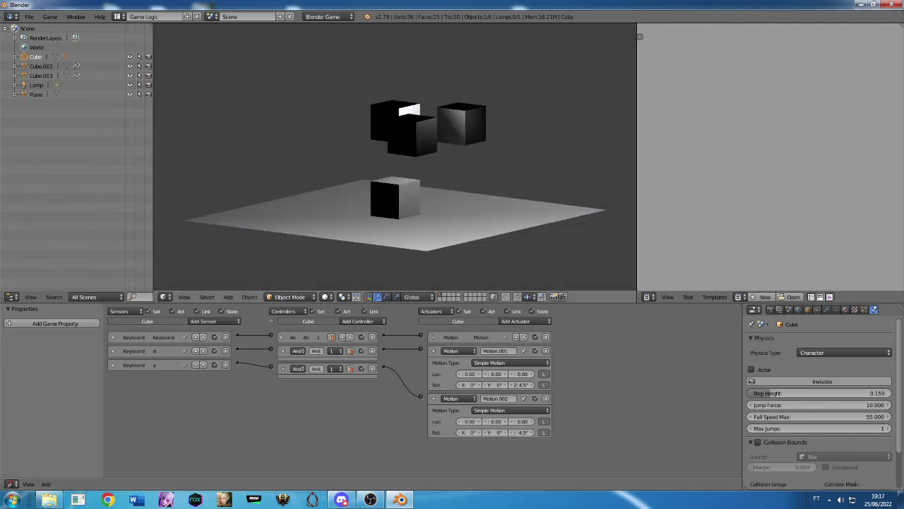
key(d)
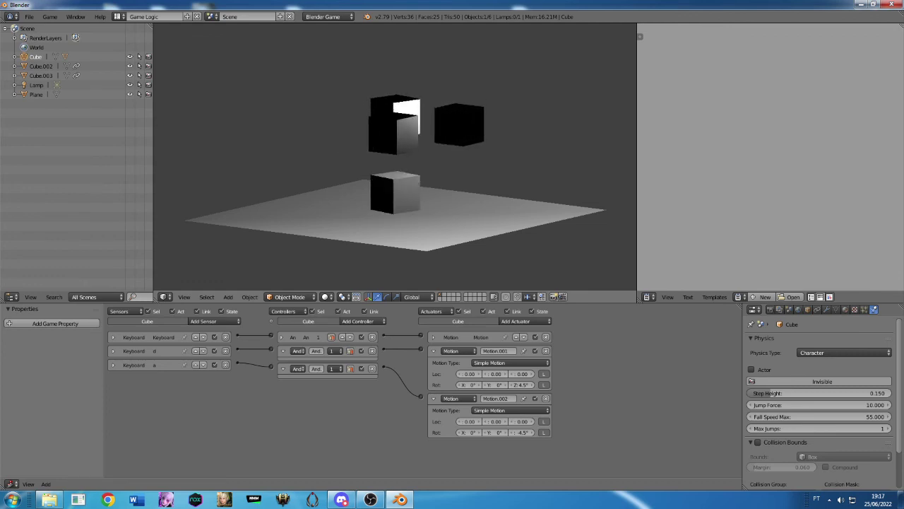
key(space)
key(space)
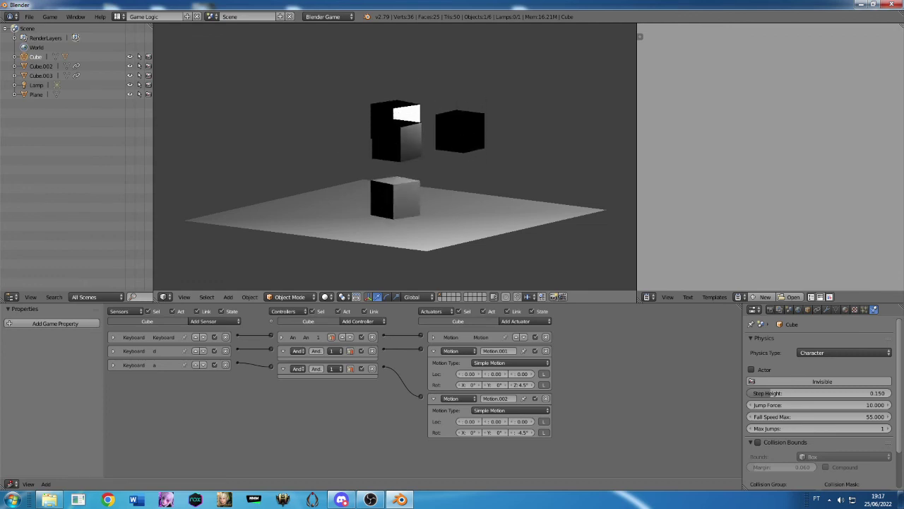
key(d)
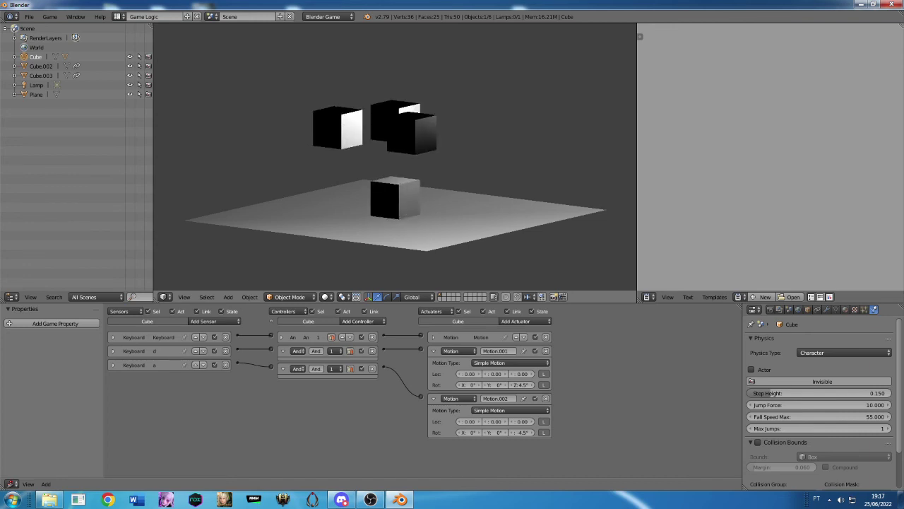
key(d)
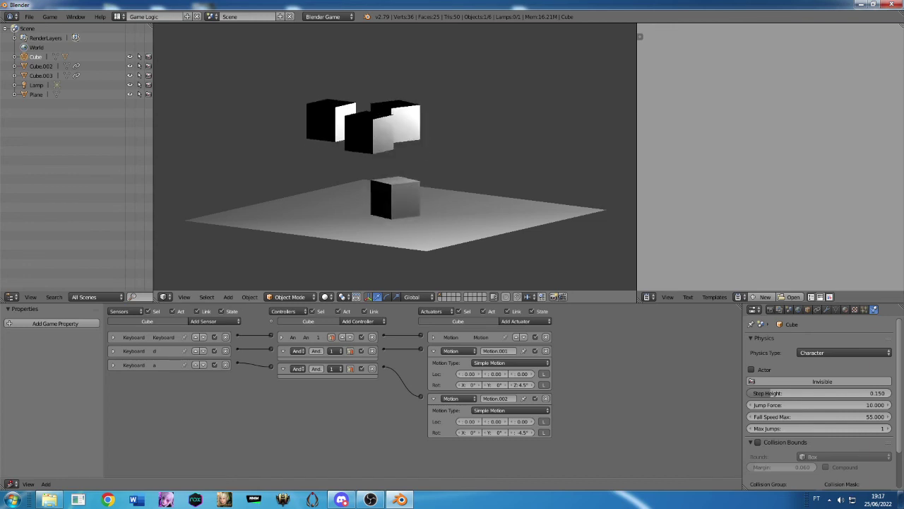
key(d)
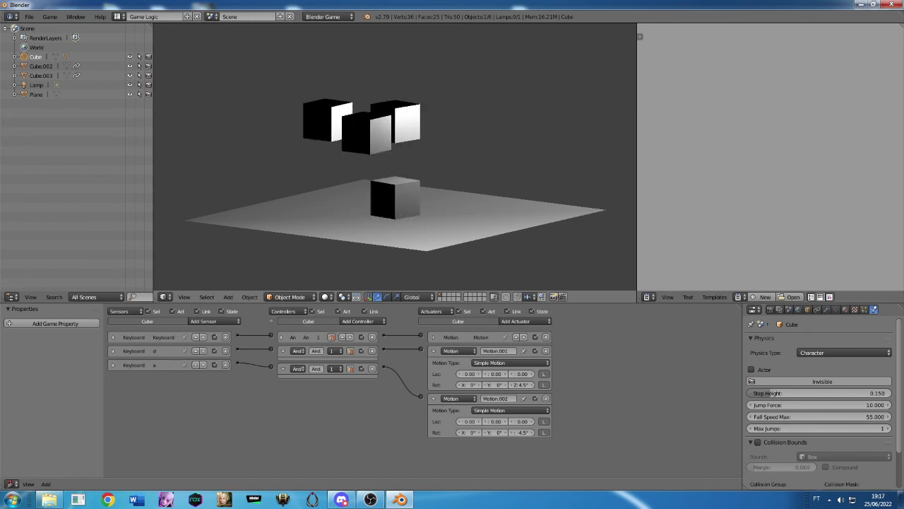
key(d)
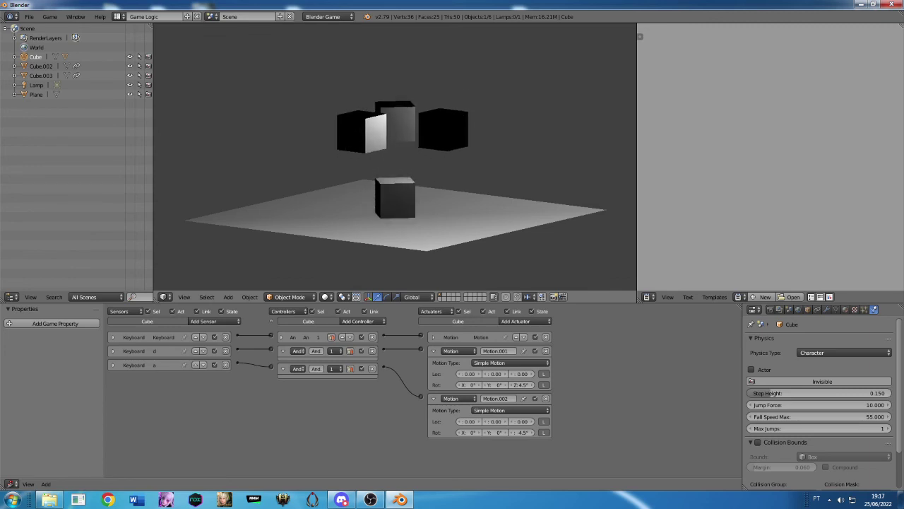
key(d)
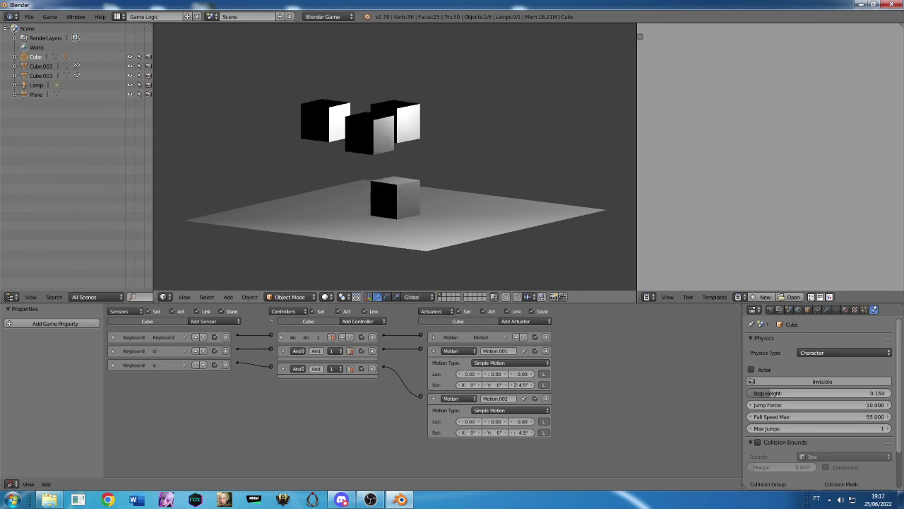
key(d)
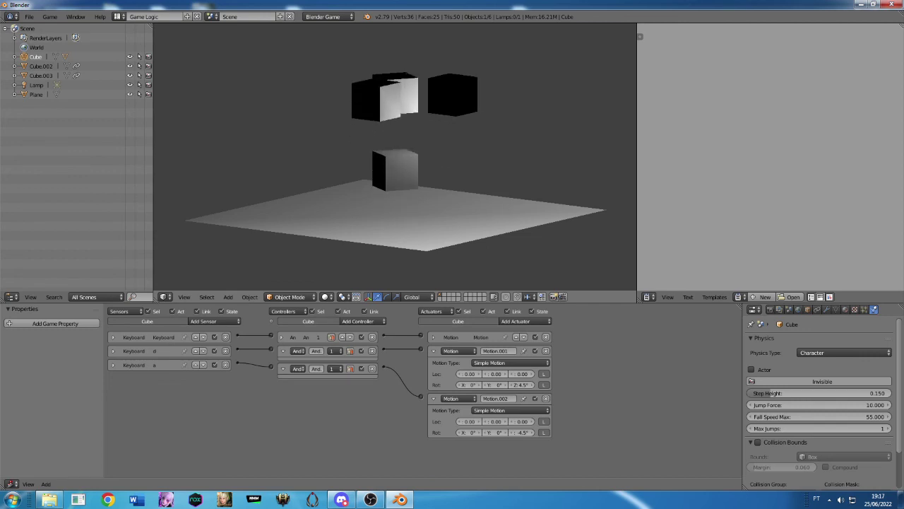
key(d)
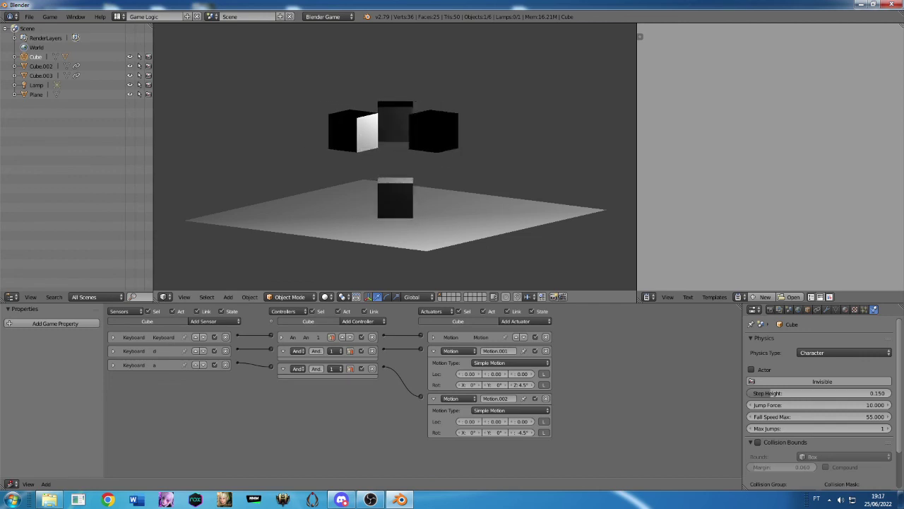
key(d)
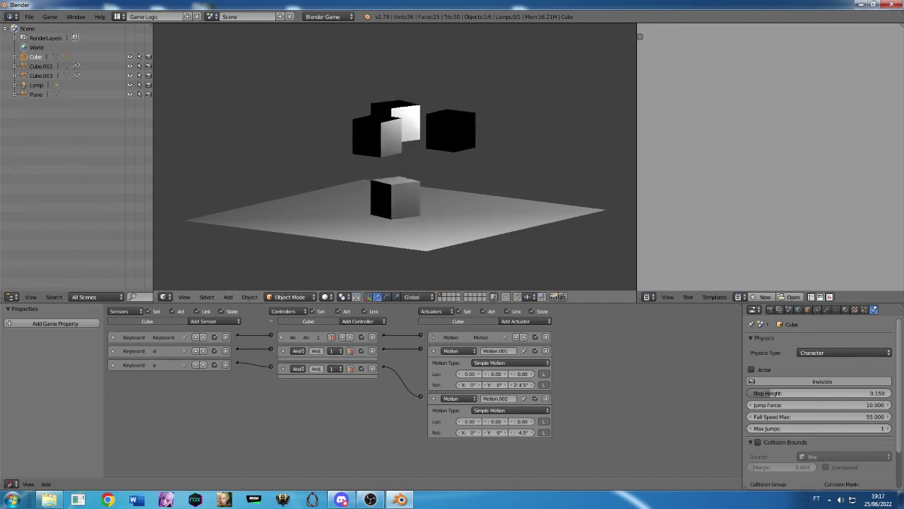
key(d)
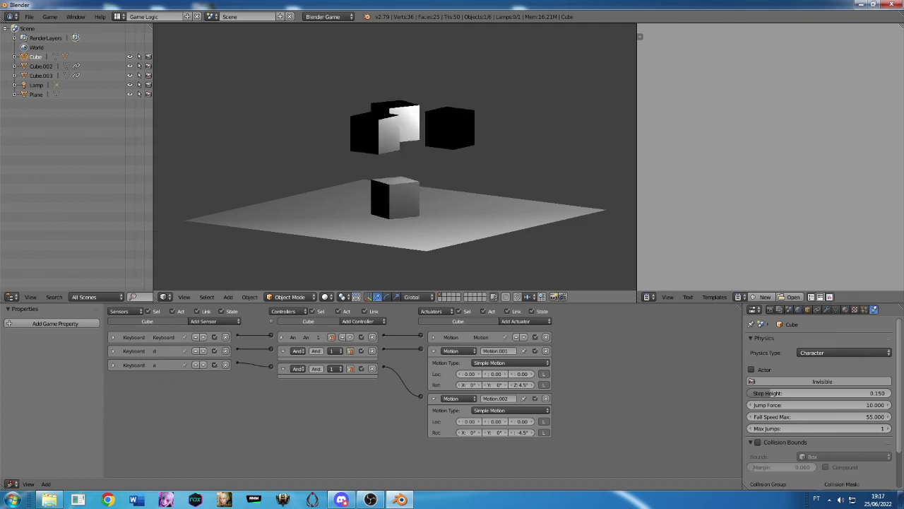
key(d)
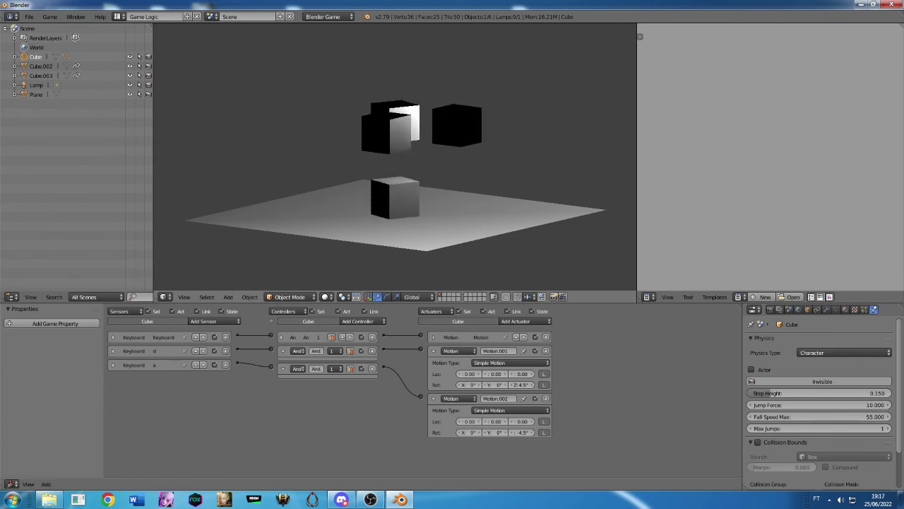
- Make the rotating character jump with Space several times, then exit the game
key(space)
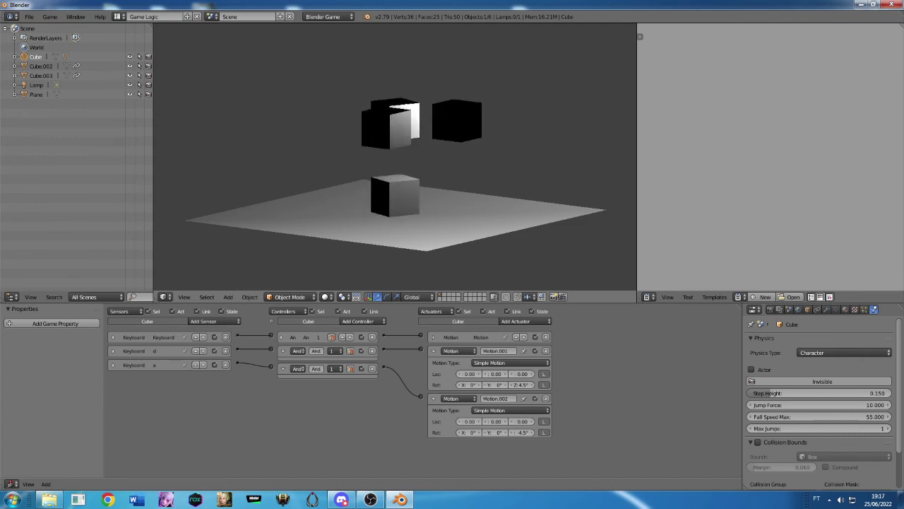
key(space)
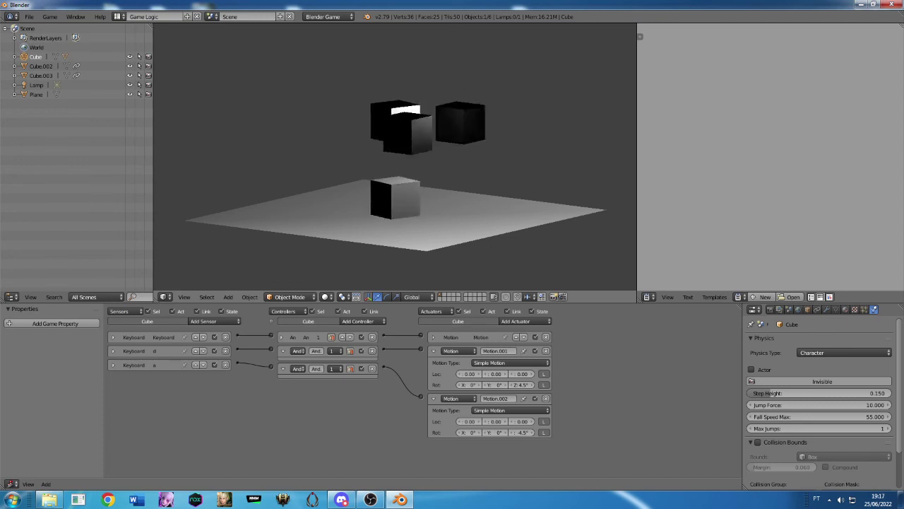
key(d)
key(d)
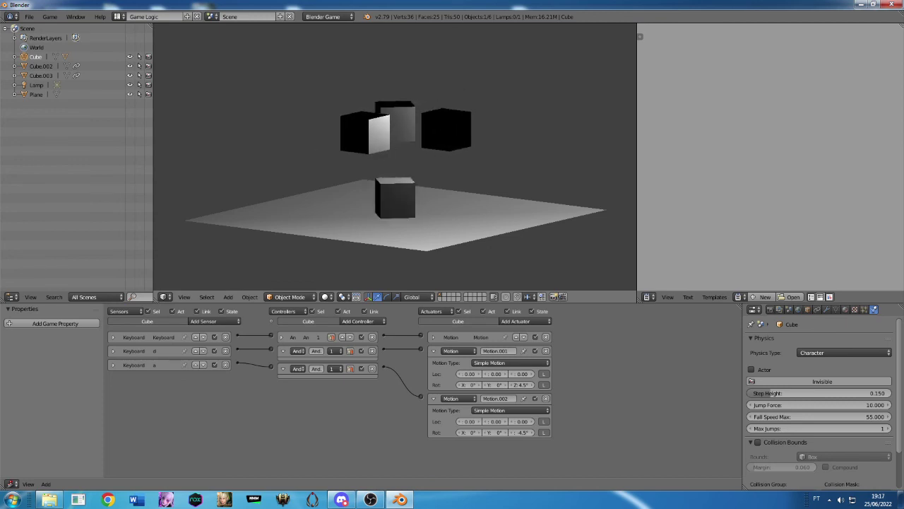
key(d)
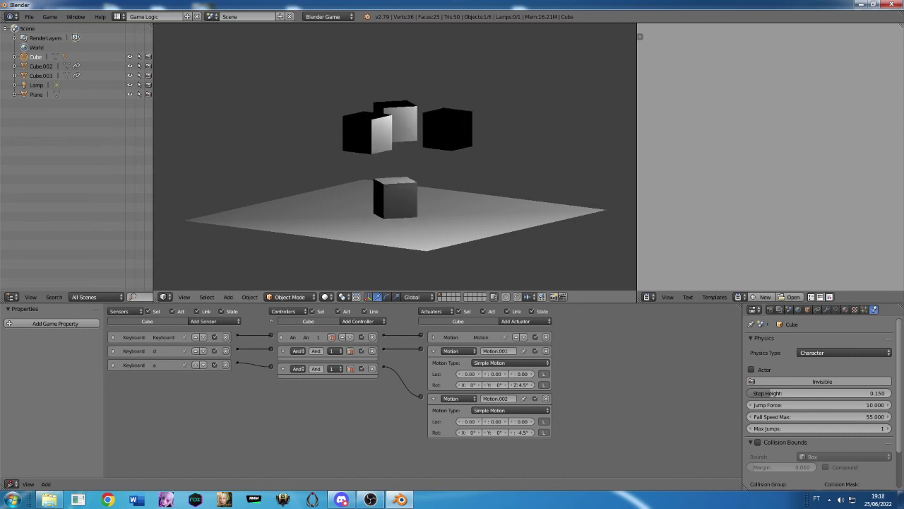
key(space)
key(d)
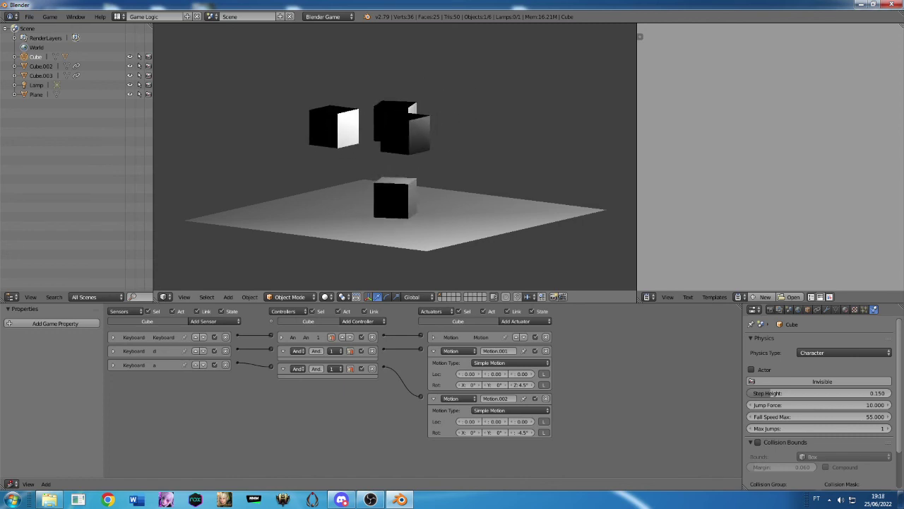
key(d)
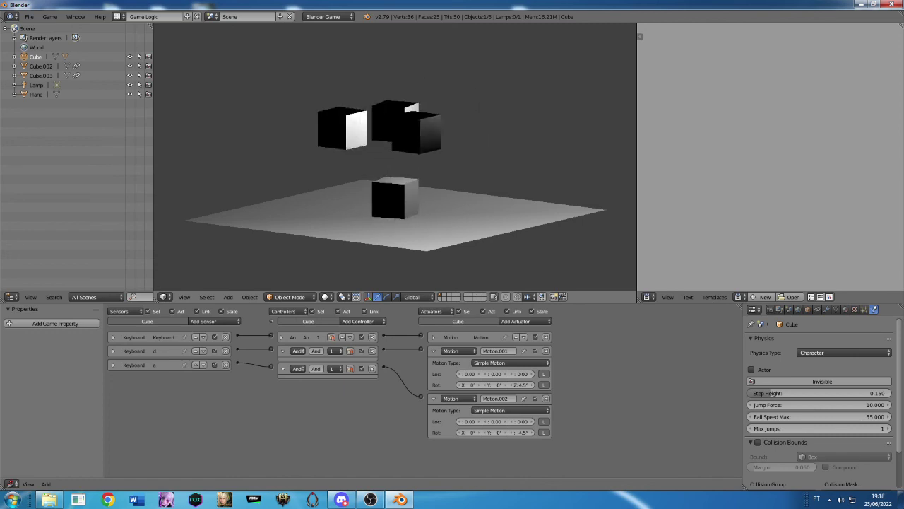
key(space)
key(d)
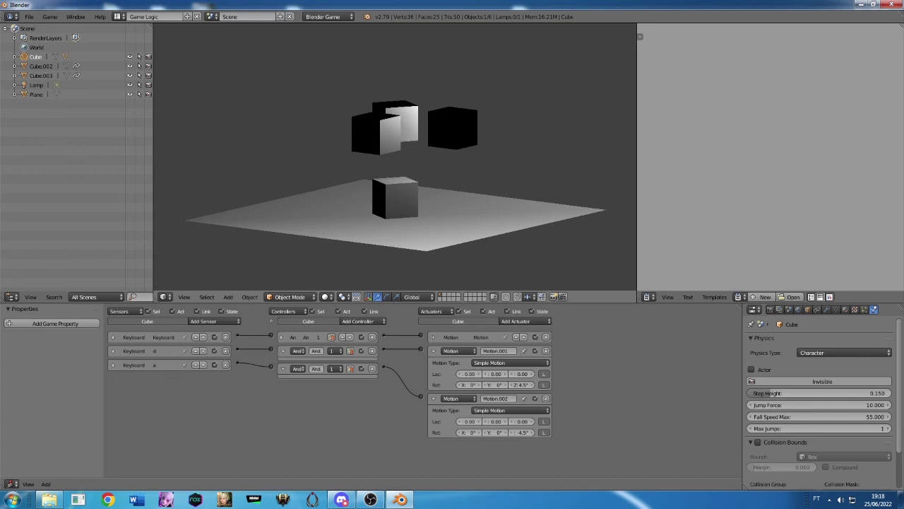
key(Escape)
right_click(416, 136)
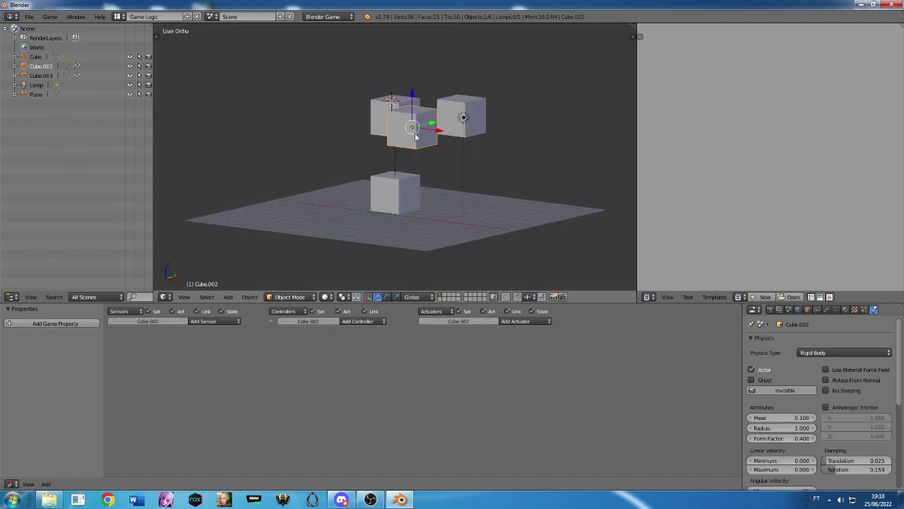
key(g)
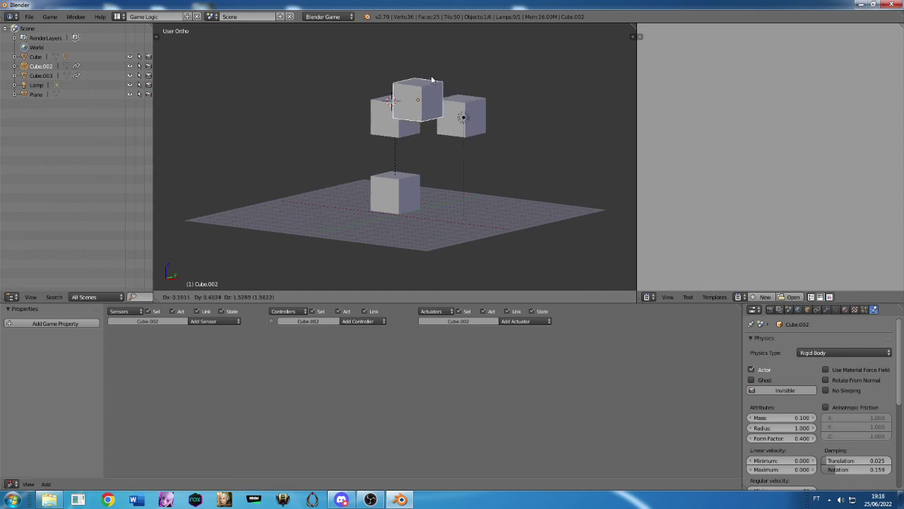
right_click(432, 78)
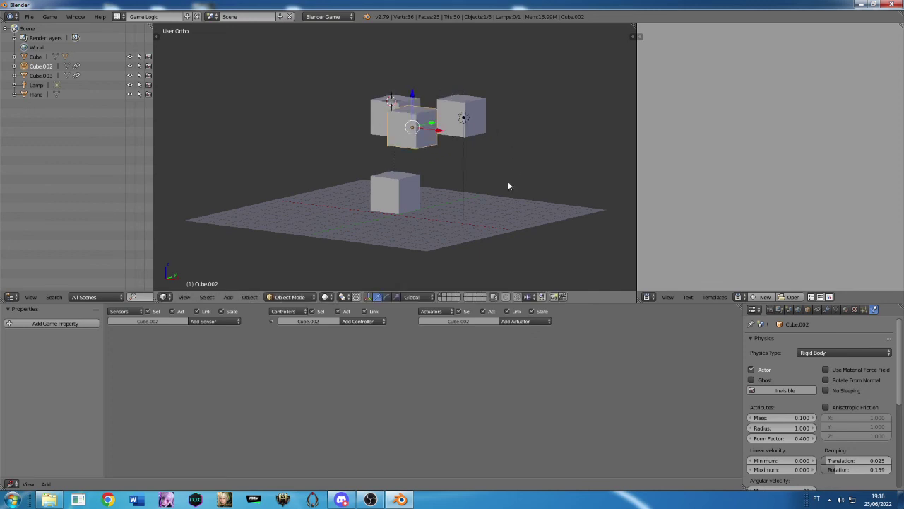
middle_drag(509, 186, 428, 187)
right_click(392, 122)
key(g)
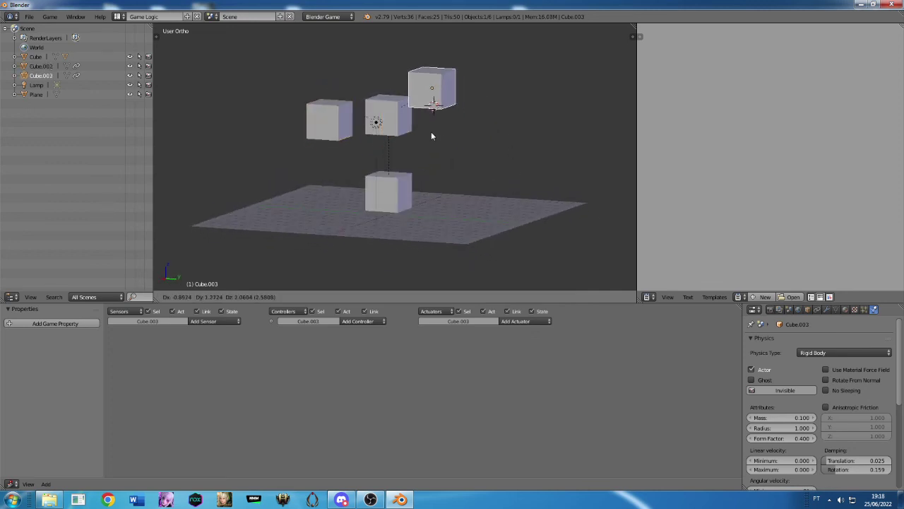
click(413, 180)
middle_drag(384, 202, 407, 141)
right_click(407, 141)
key(g)
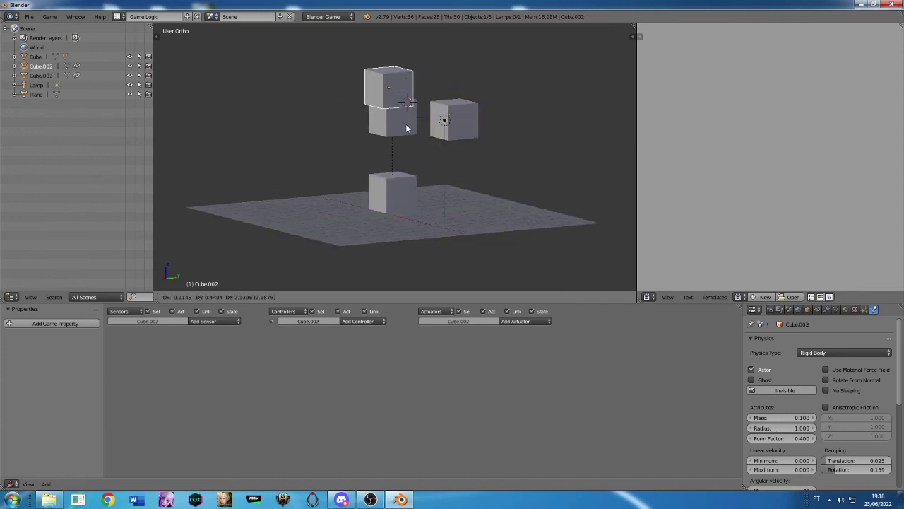
right_click(407, 129)
right_click(452, 121)
mouse_move(416, 188)
middle_down()
mouse_move(447, 187)
mouse_move(356, 185)
mouse_move(442, 185)
mouse_move(373, 184)
mouse_move(408, 201)
mouse_move(486, 196)
mouse_move(408, 211)
middle_up()
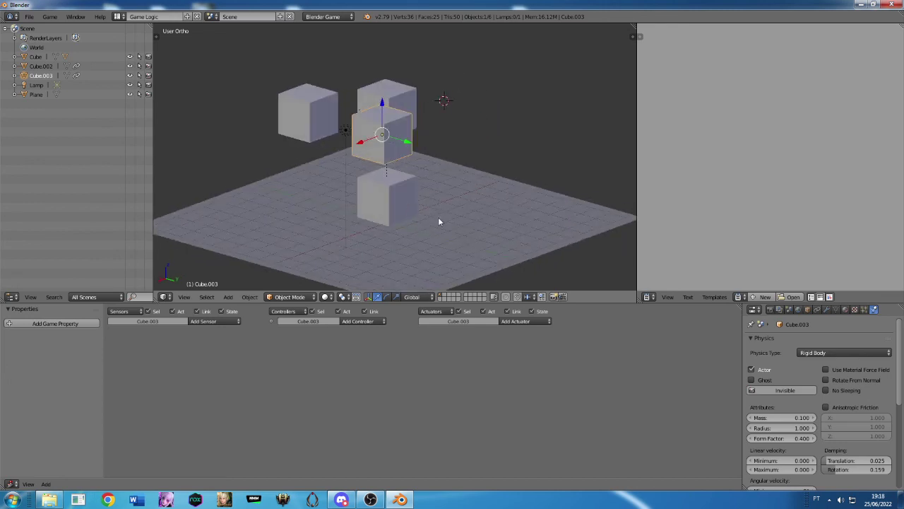
scroll(439, 222, down, 1)
right_click(425, 210)
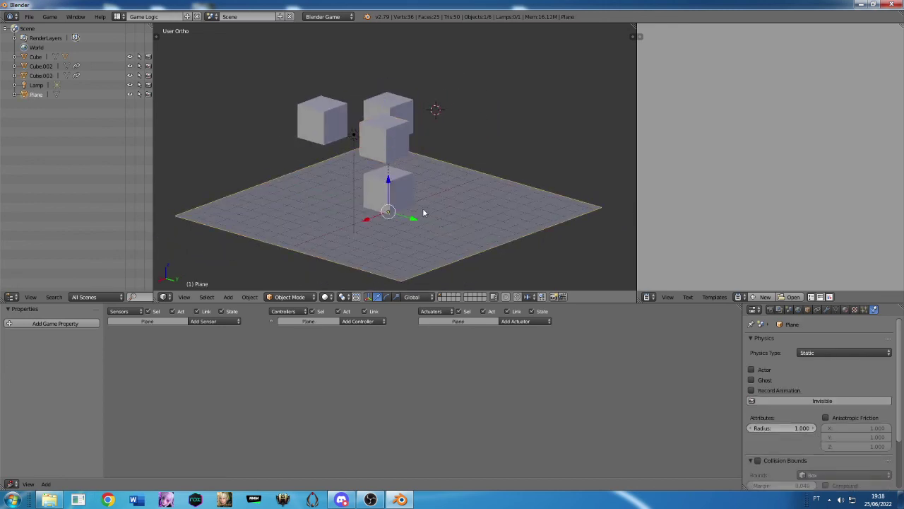
right_click(391, 191)
key(g)
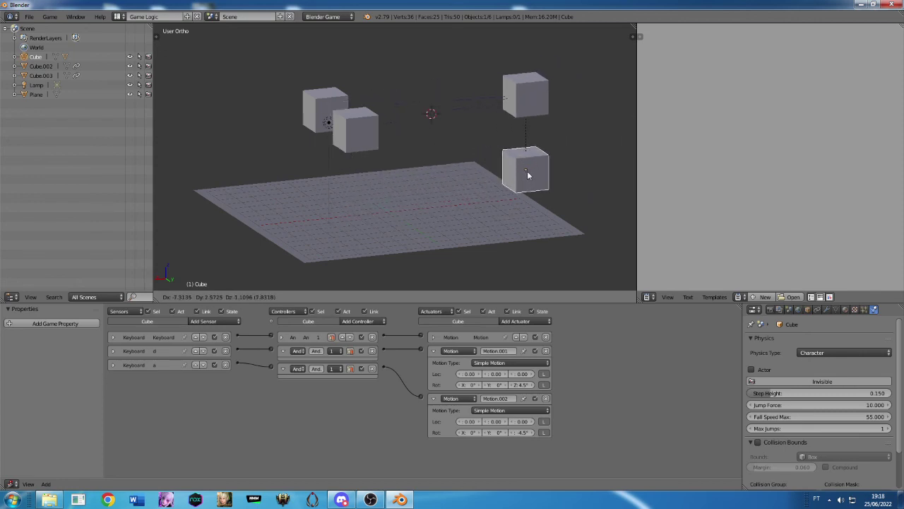
- Select Cube.002 and Cube.003, move them to a new spot, and test the game
right_click(512, 201)
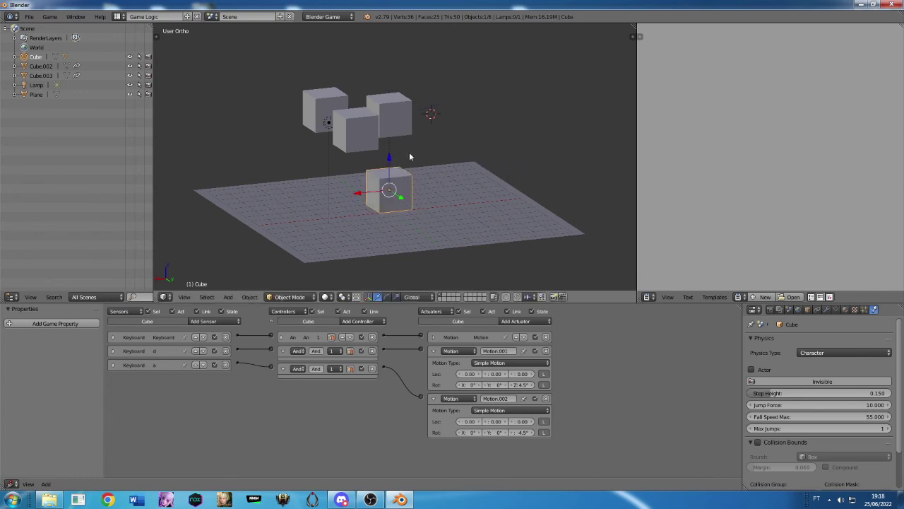
shift+right_click(367, 137)
shift+right_click(333, 104)
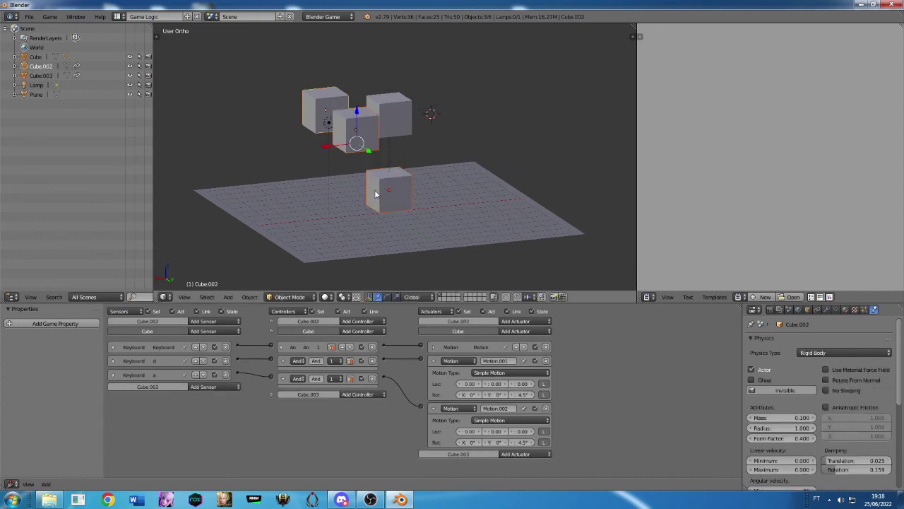
key(g)
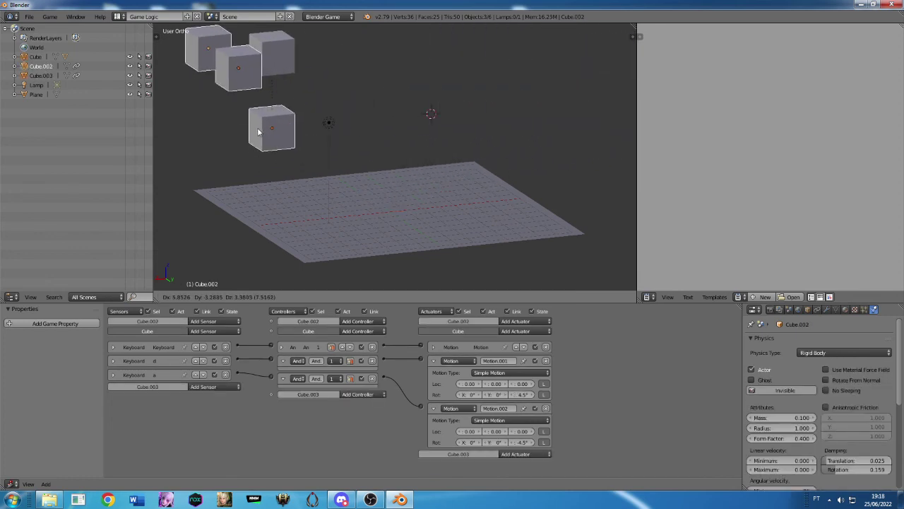
click(287, 122)
middle_drag(288, 121, 299, 157)
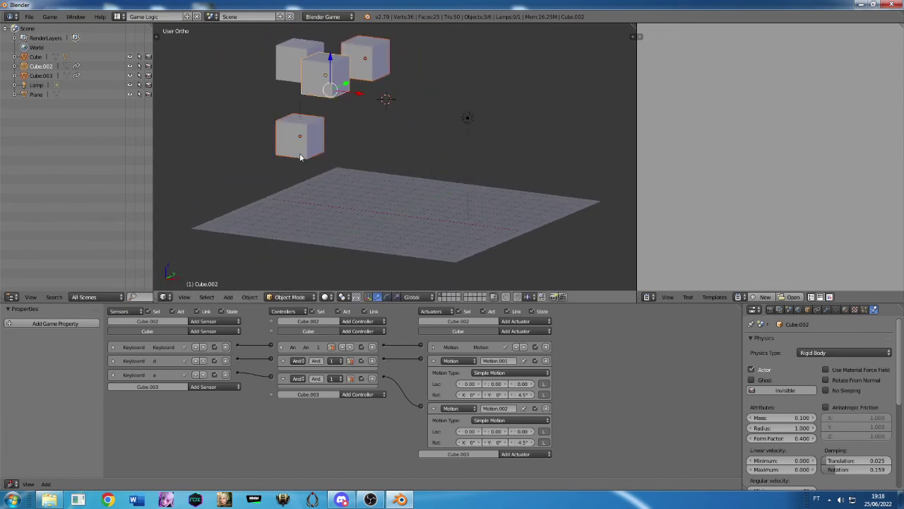
key(p)
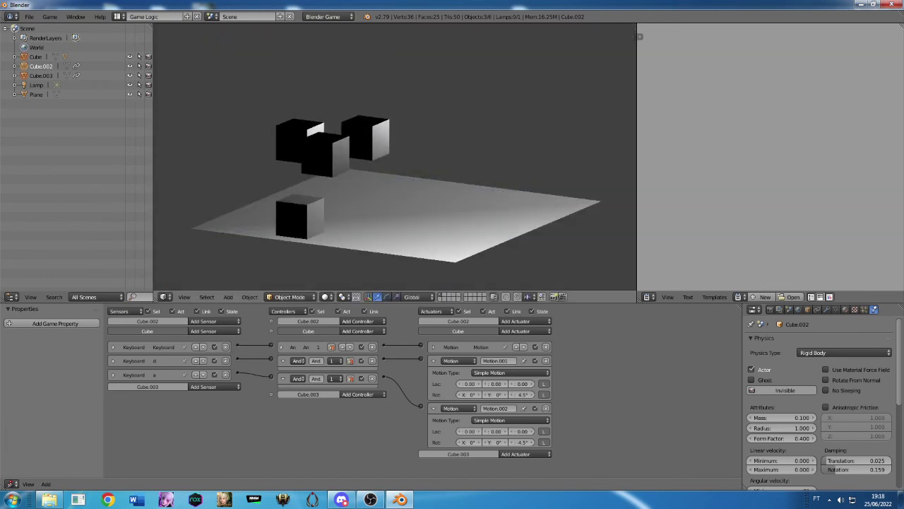
key(Escape)
- Move the two cubes again, rerun the game rotating the character, then select Cube
key(g)
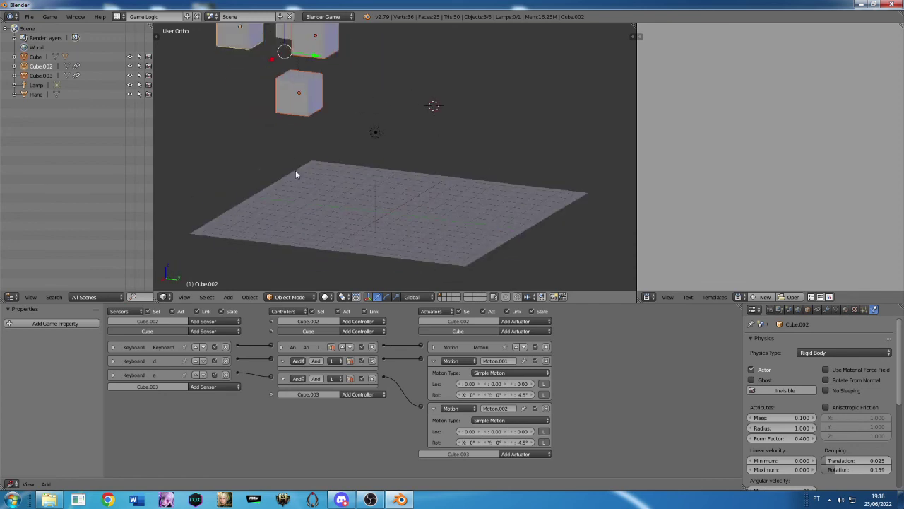
click(512, 177)
key(p)
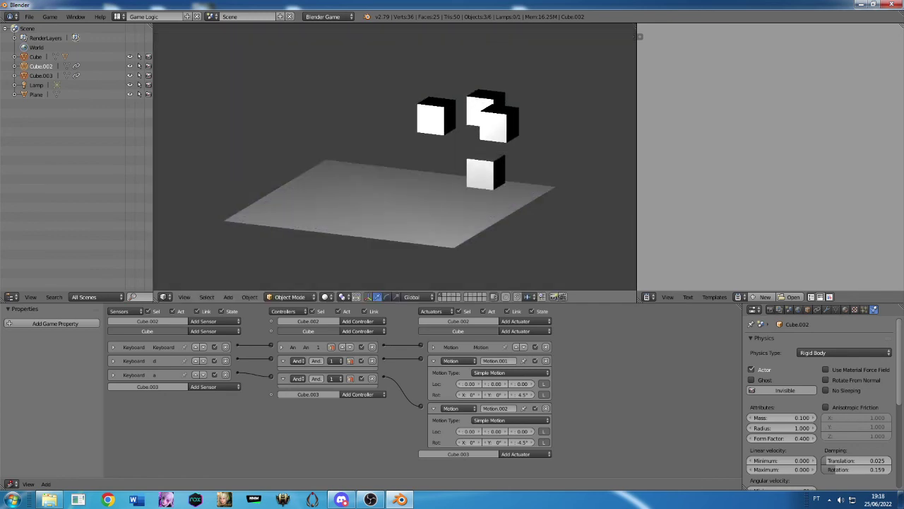
key(d)
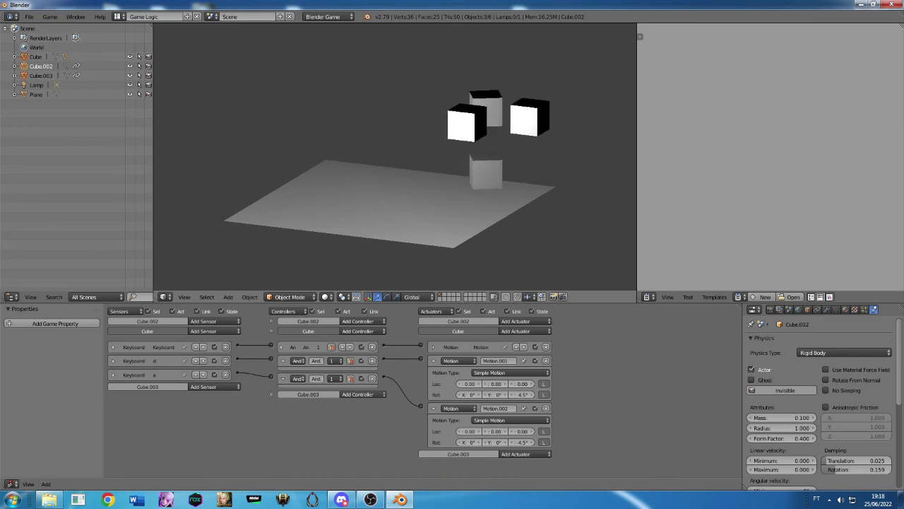
key(Escape)
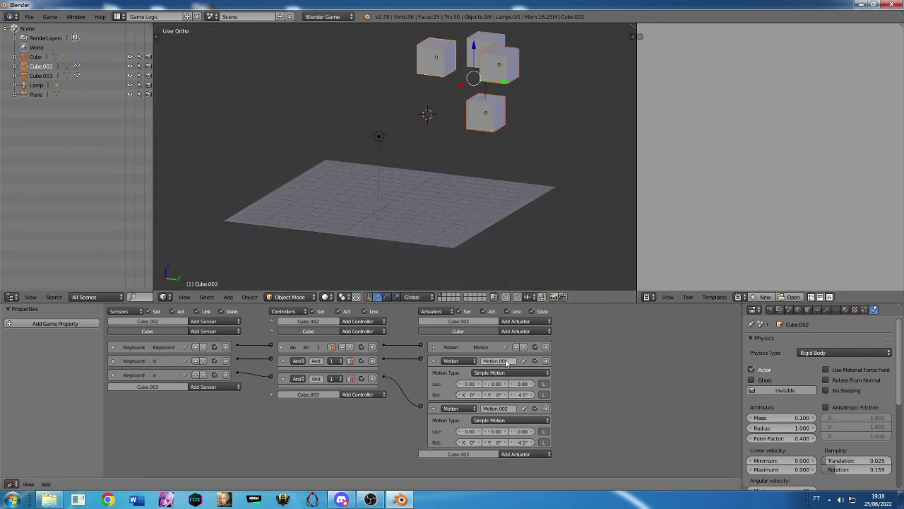
right_click(486, 131)
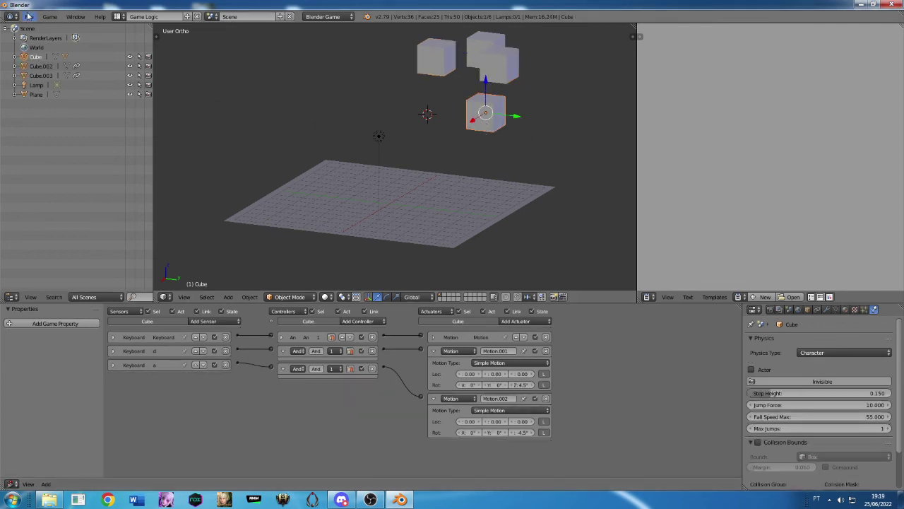
click(29, 16)
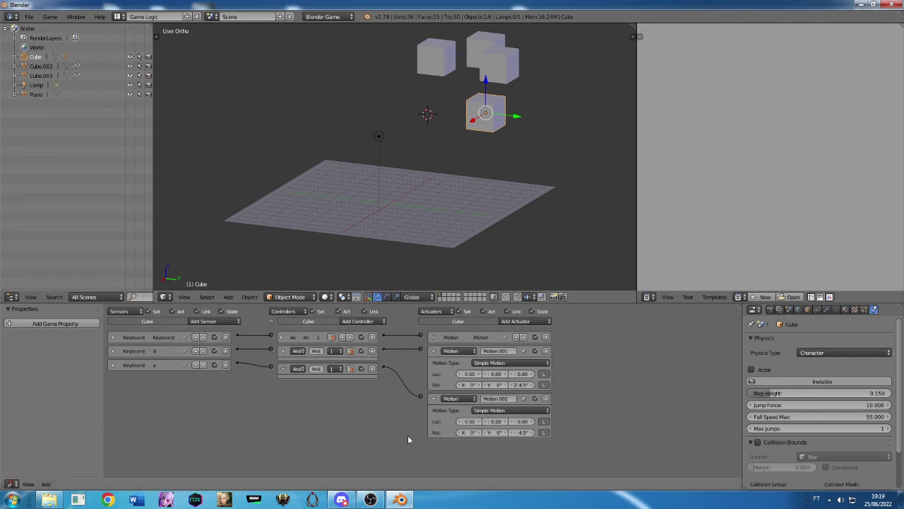
- Bring the OBS Studio window to the front from the taskbar
click(370, 500)
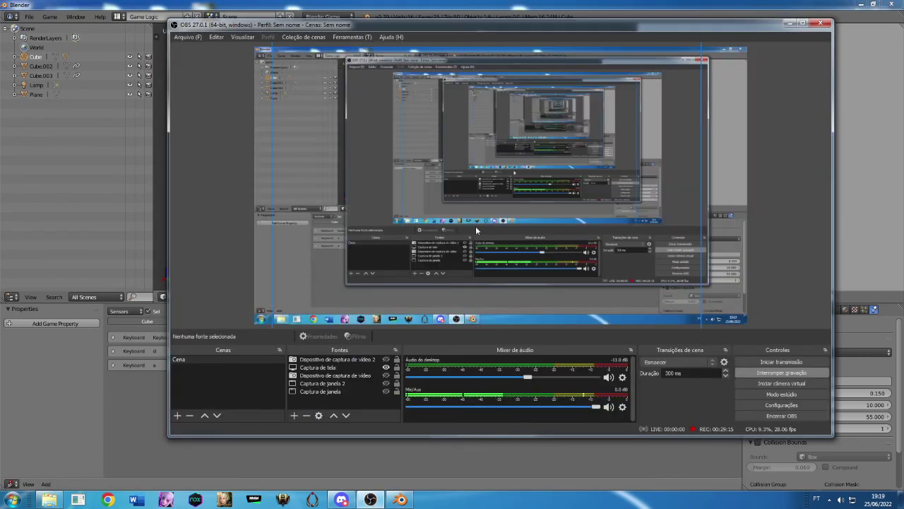